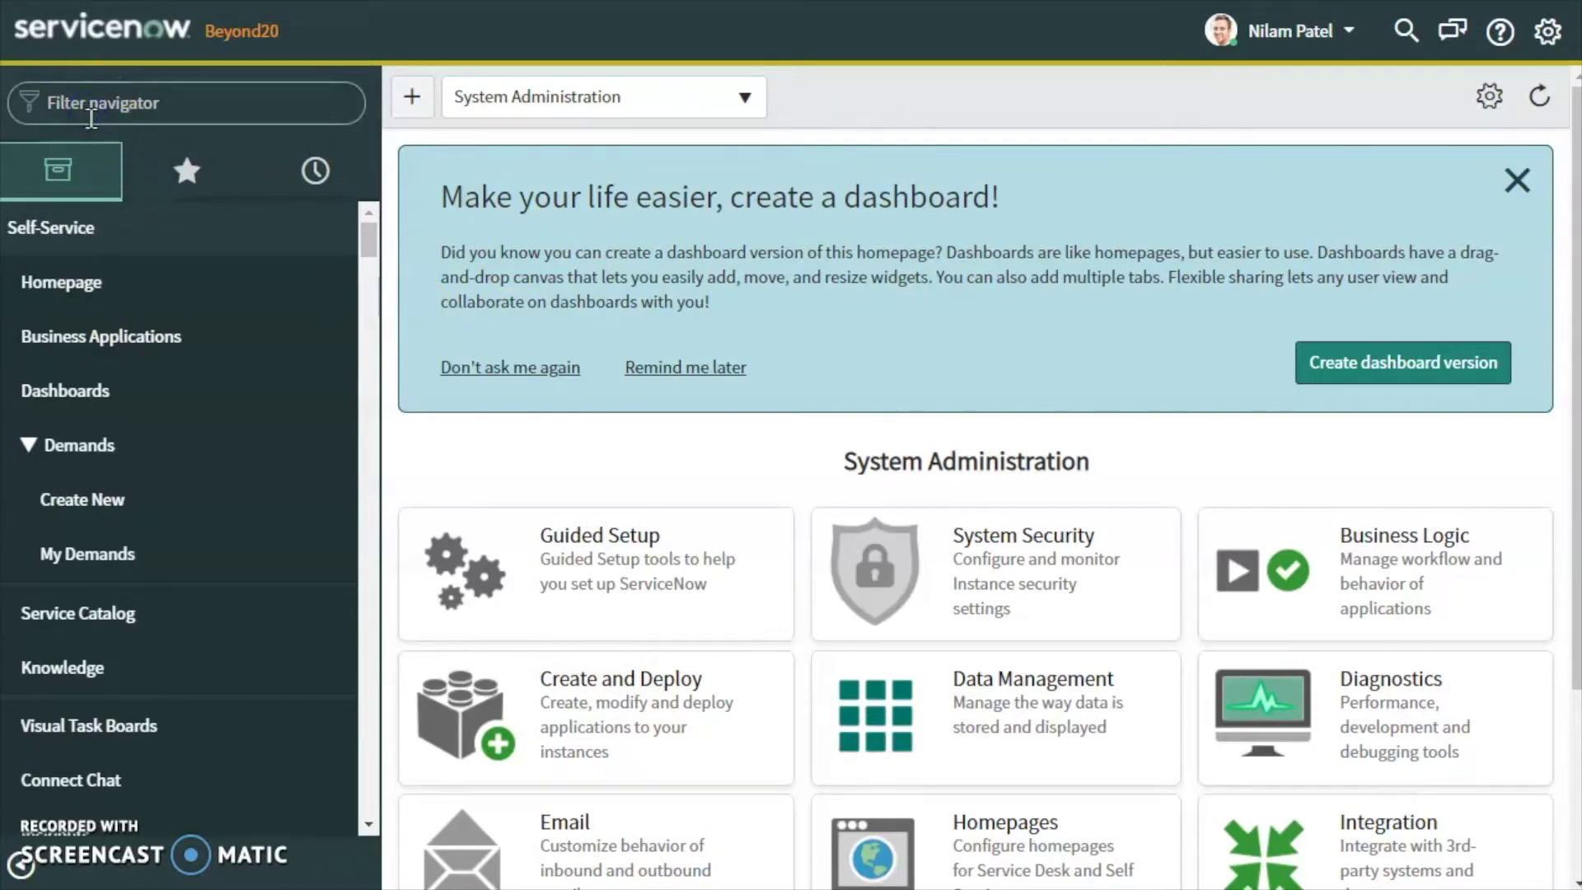
From the System Notification > Email > Notifications list, start a new notification record.
{"action": "type", "text": "No"}
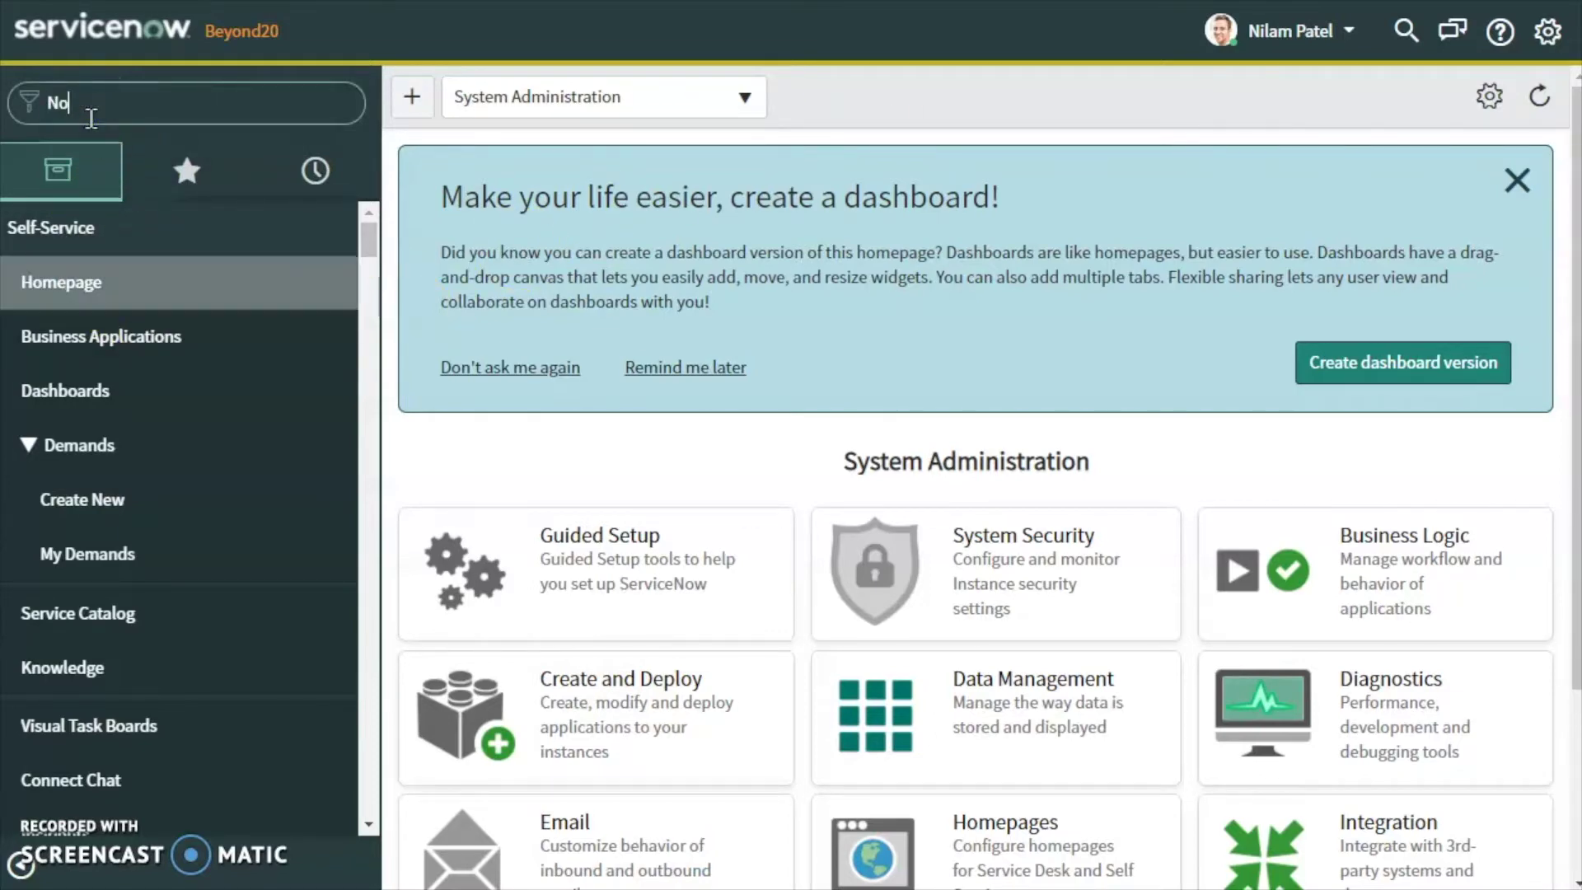
{"action": "type", "text": "tificat"}
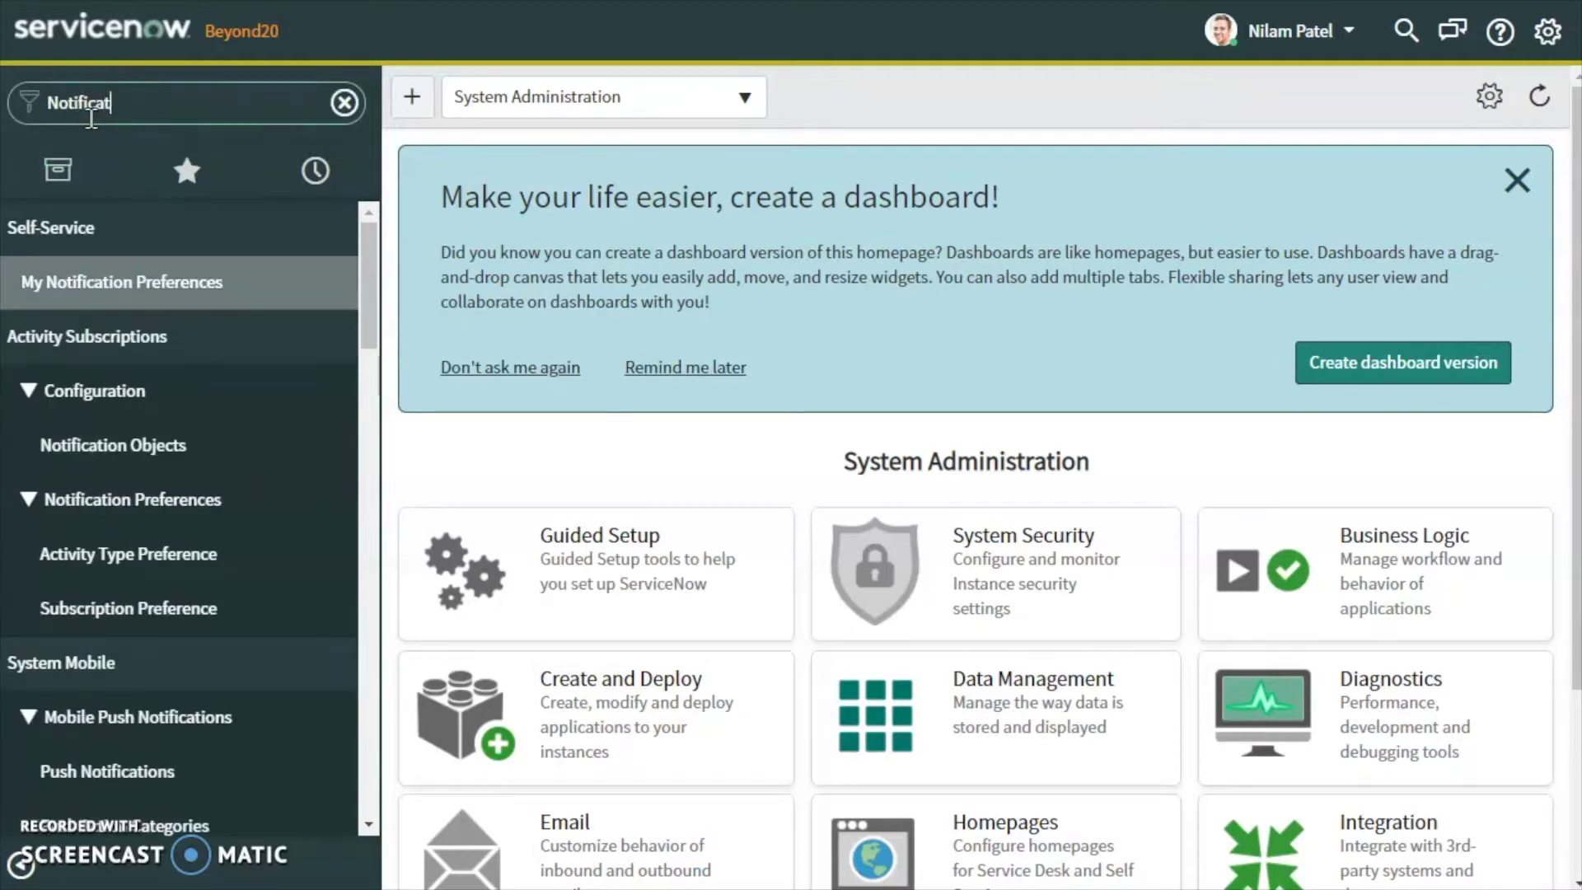
{"action": "type", "text": "ions"}
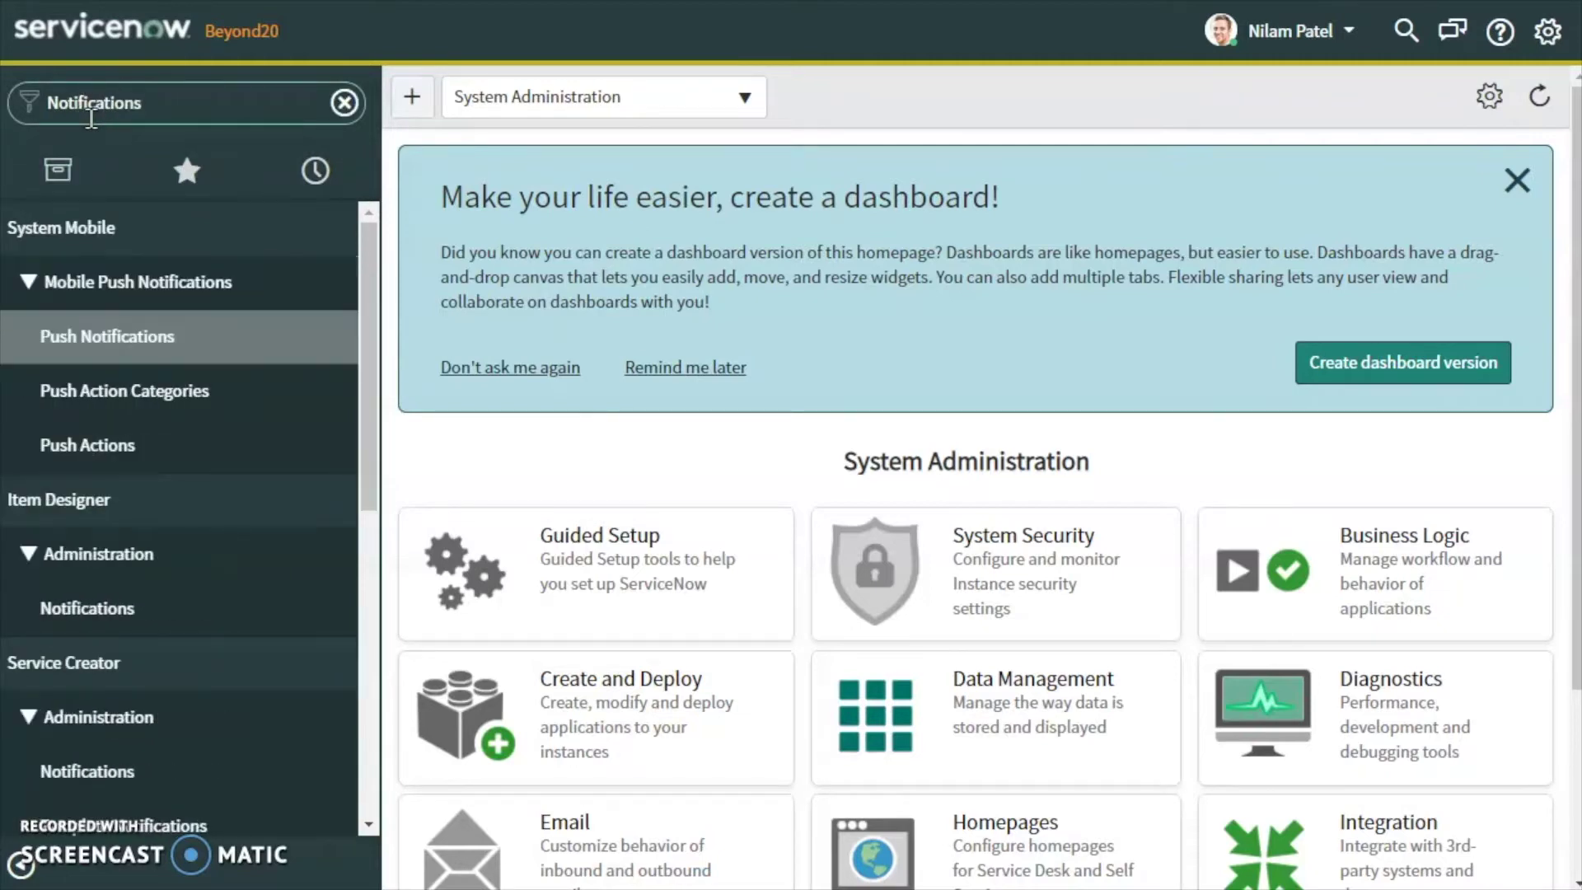
{"action": "scroll", "coordinate": [107, 597], "scroll_direction": "down", "scroll_amount": 5}
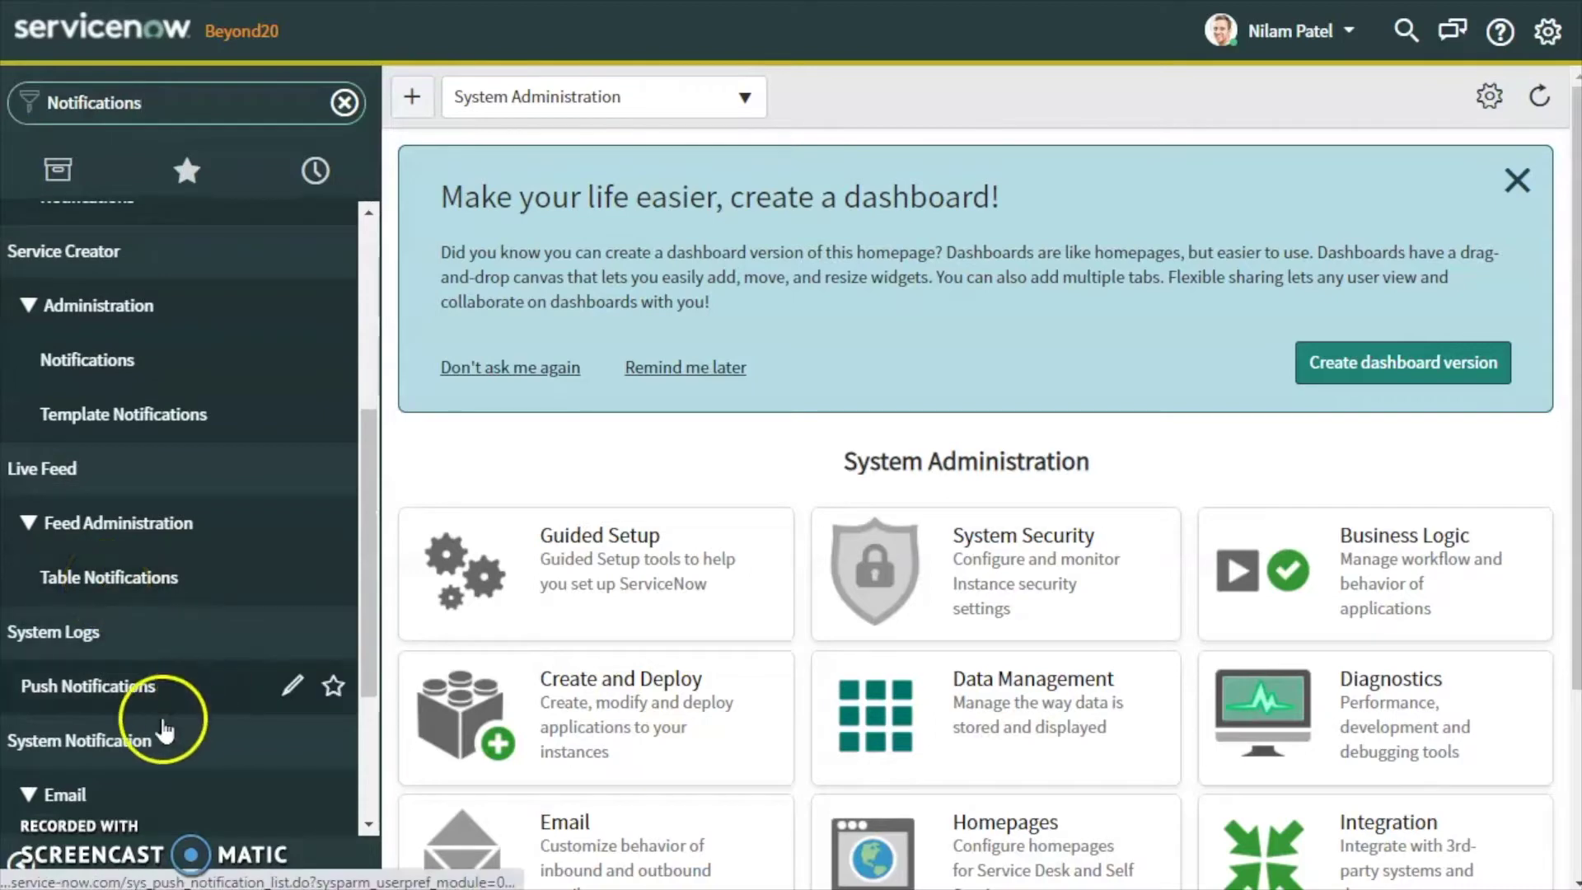
{"action": "scroll", "coordinate": [135, 725], "scroll_direction": "down", "scroll_amount": 3}
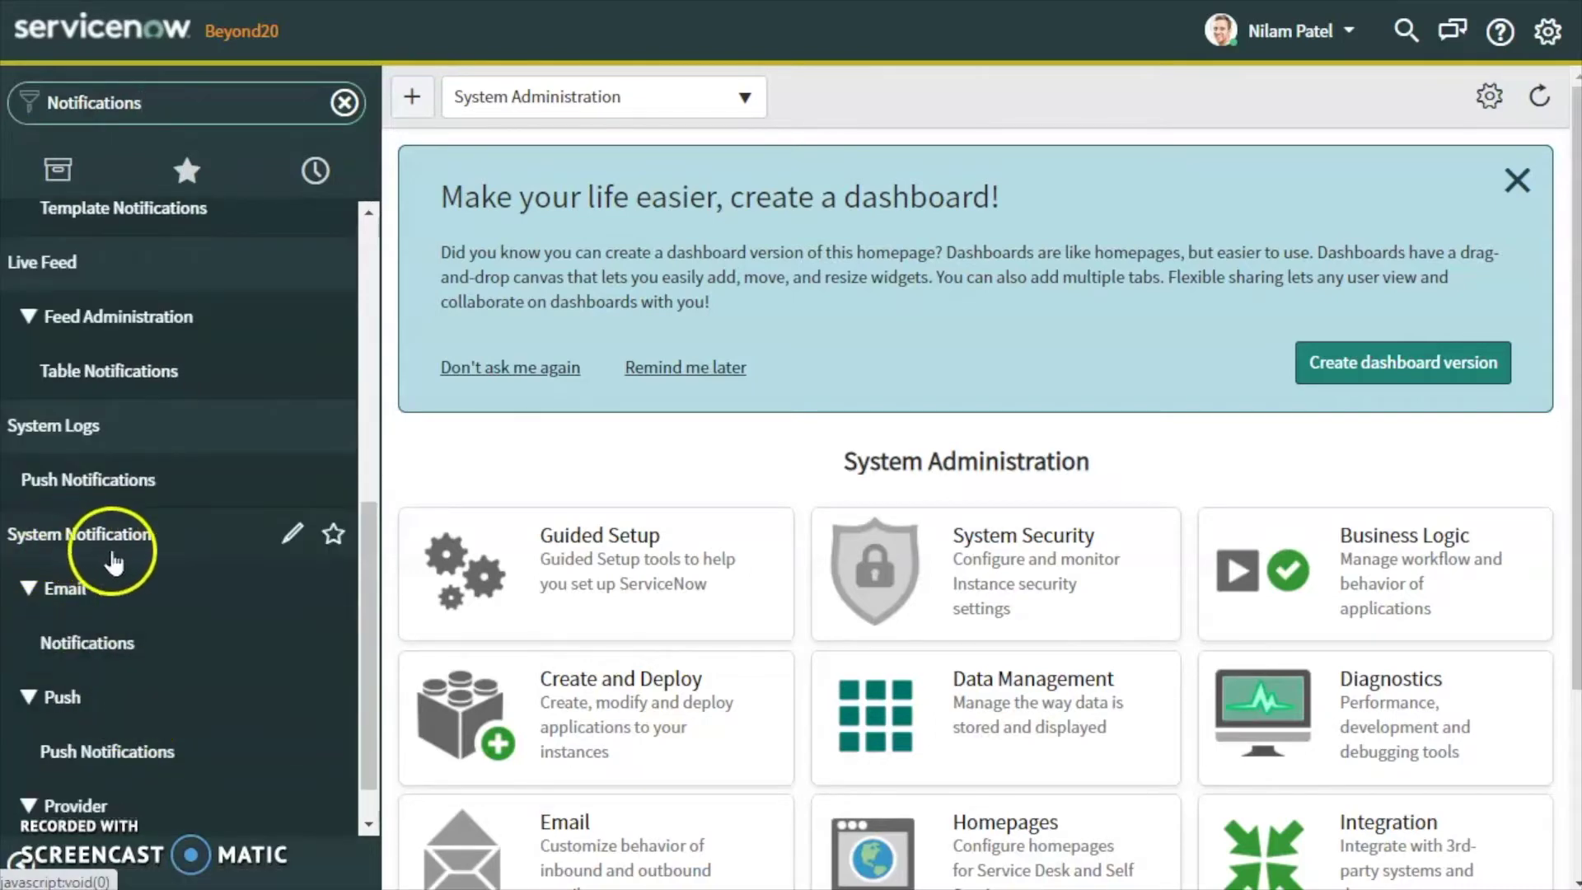
{"action": "left_click", "coordinate": [95, 655]}
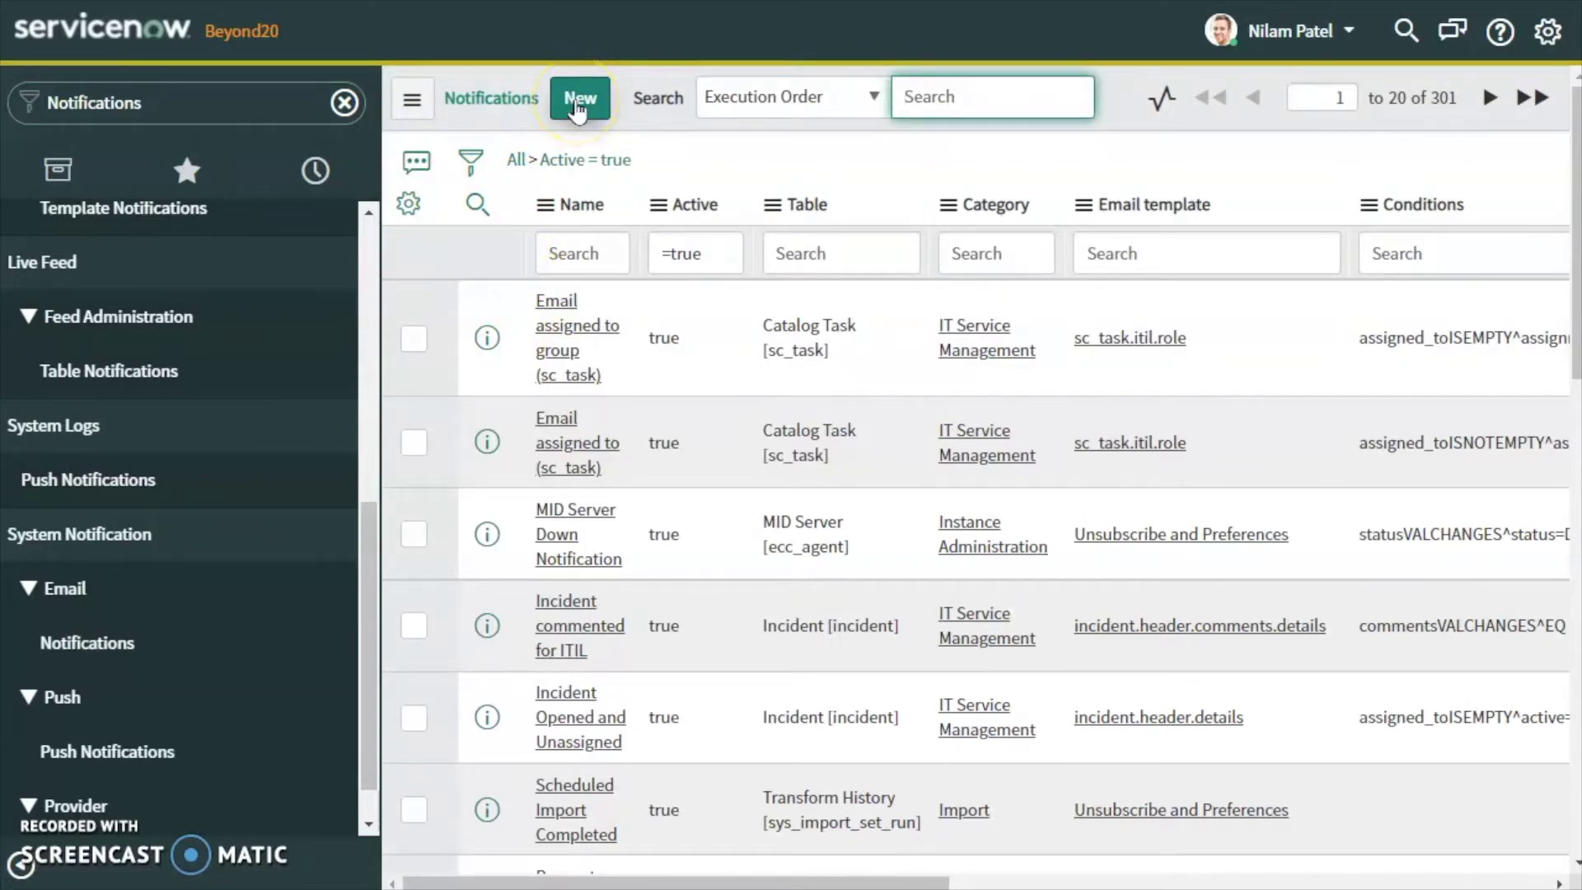
{"action": "left_click", "coordinate": [579, 103]}
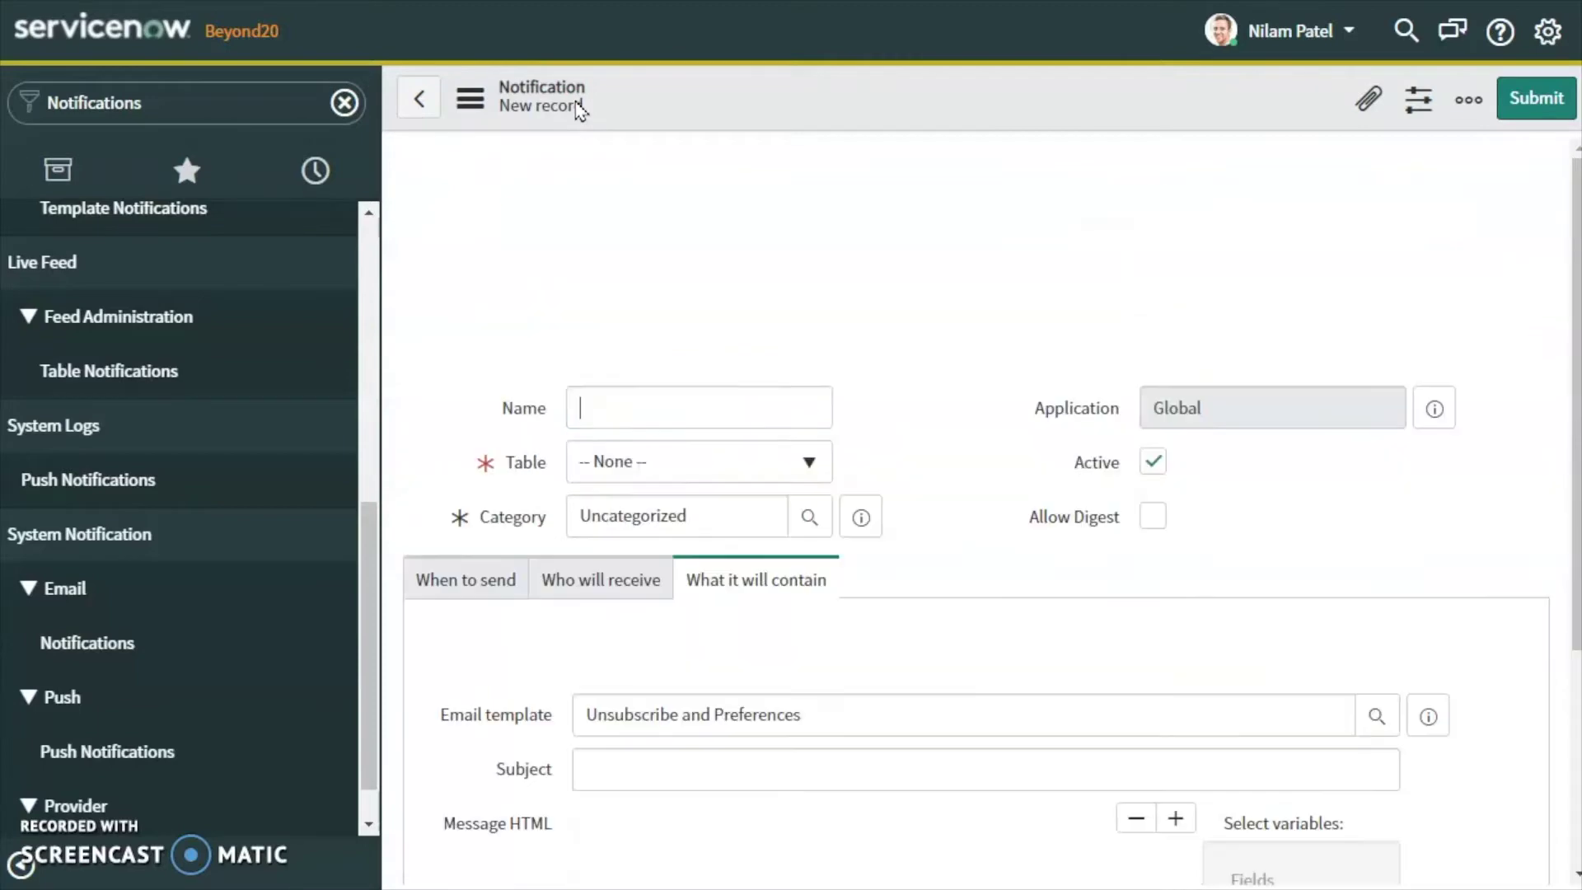
Name the new notification 'Demo Notification'.
{"action": "left_click", "coordinate": [620, 463]}
{"action": "scroll", "coordinate": [1088, 520], "scroll_direction": "down", "scroll_amount": 3}
{"action": "scroll", "coordinate": [1091, 516], "scroll_direction": "up", "scroll_amount": 3}
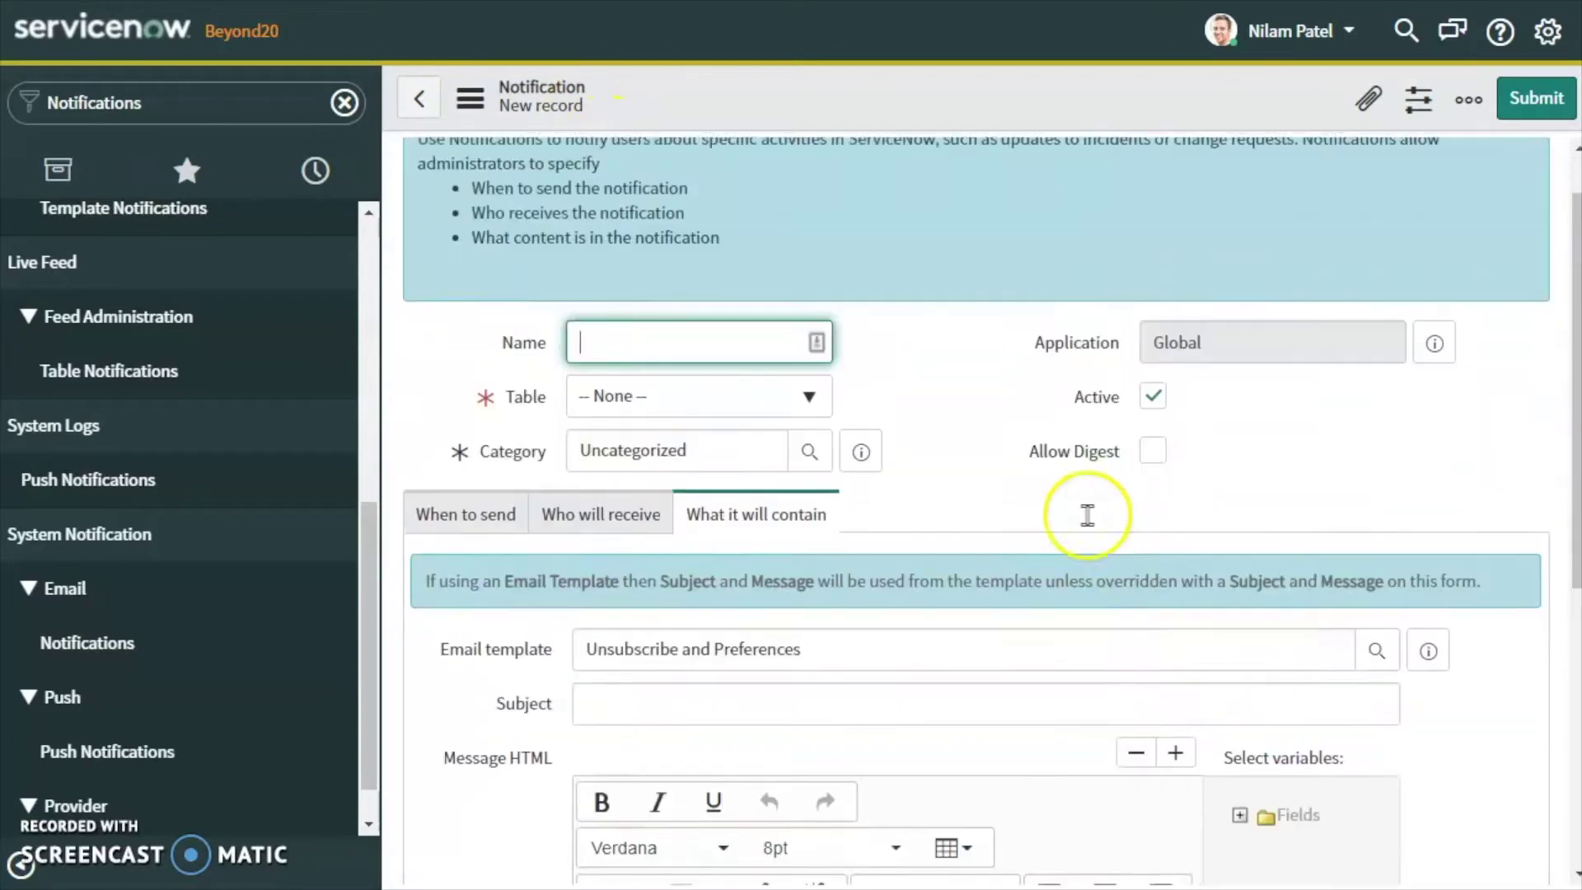
{"action": "left_click", "coordinate": [653, 407]}
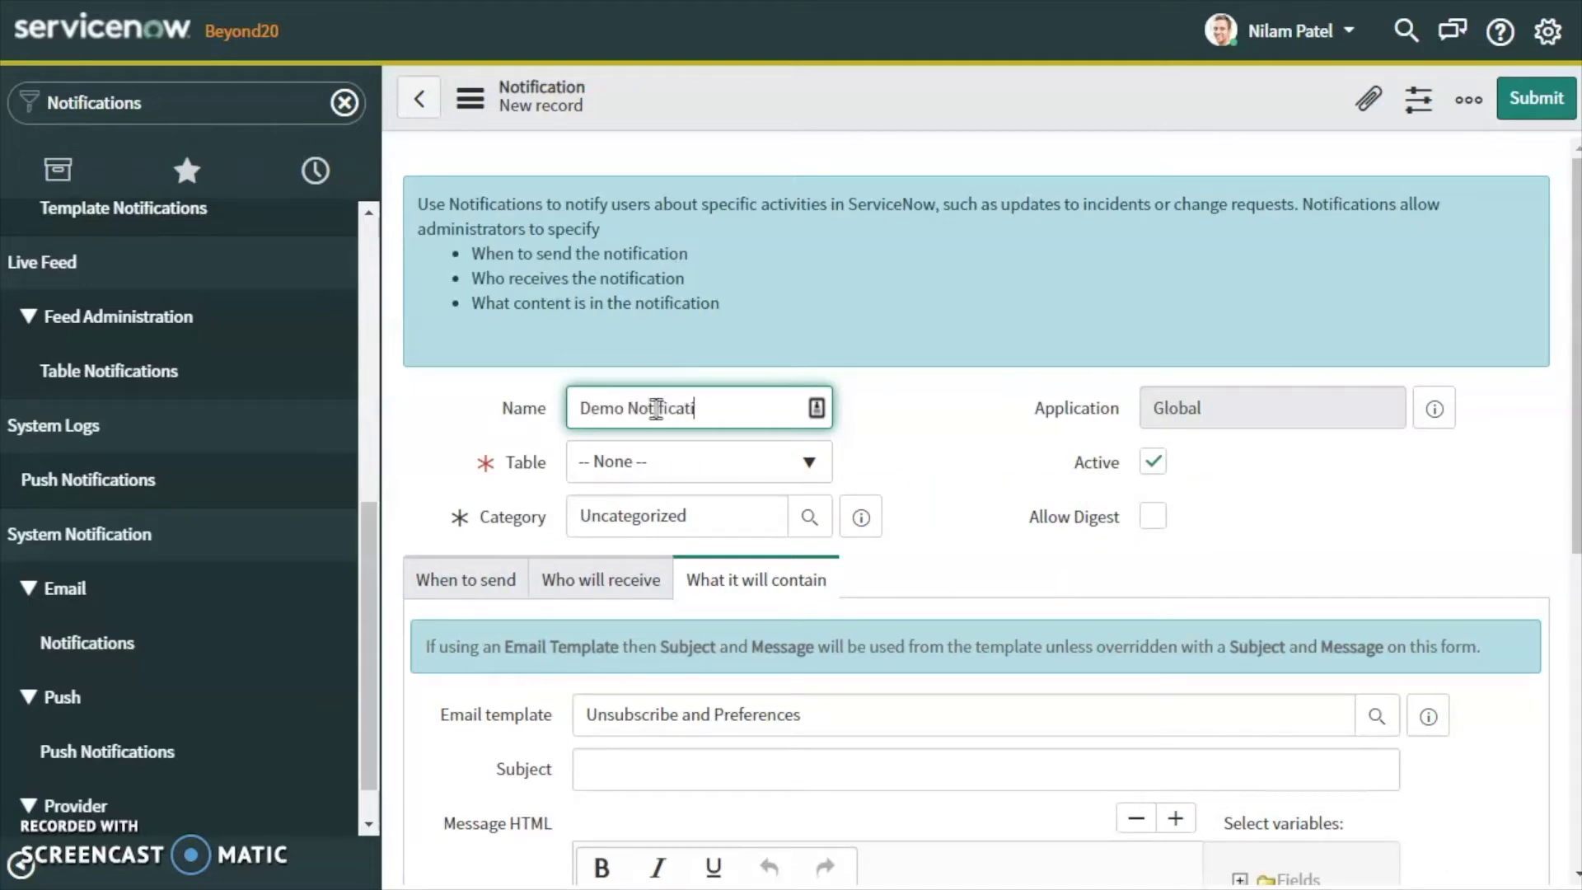
Set the notification's table to Incident [incident].
{"action": "left_click", "coordinate": [804, 472]}
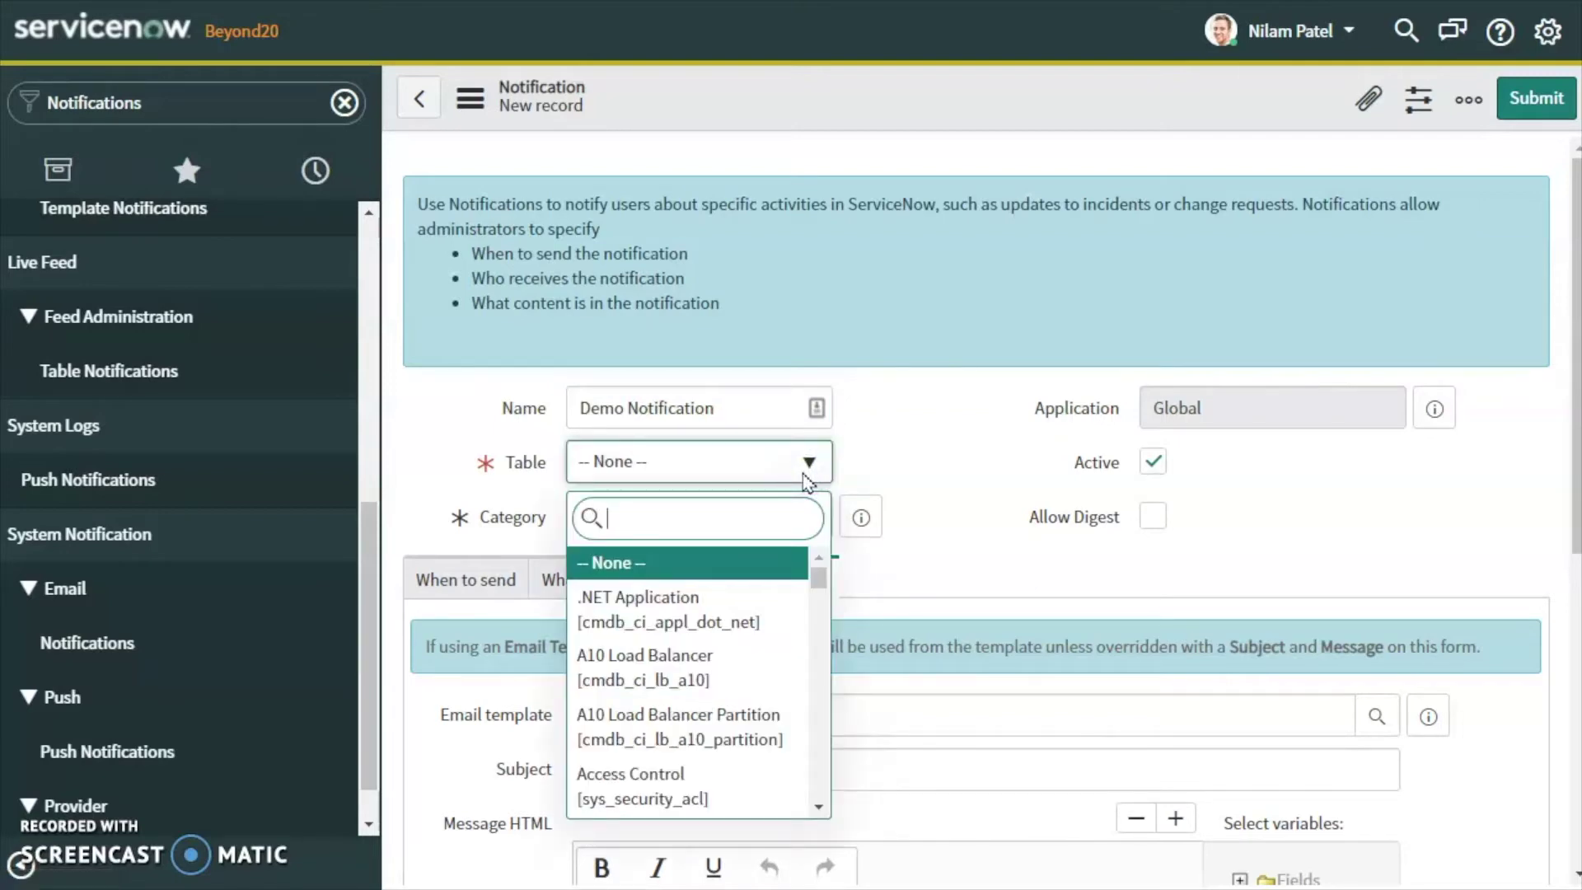
{"action": "type", "text": "Pro"}
{"action": "key", "text": "BackSpace"}
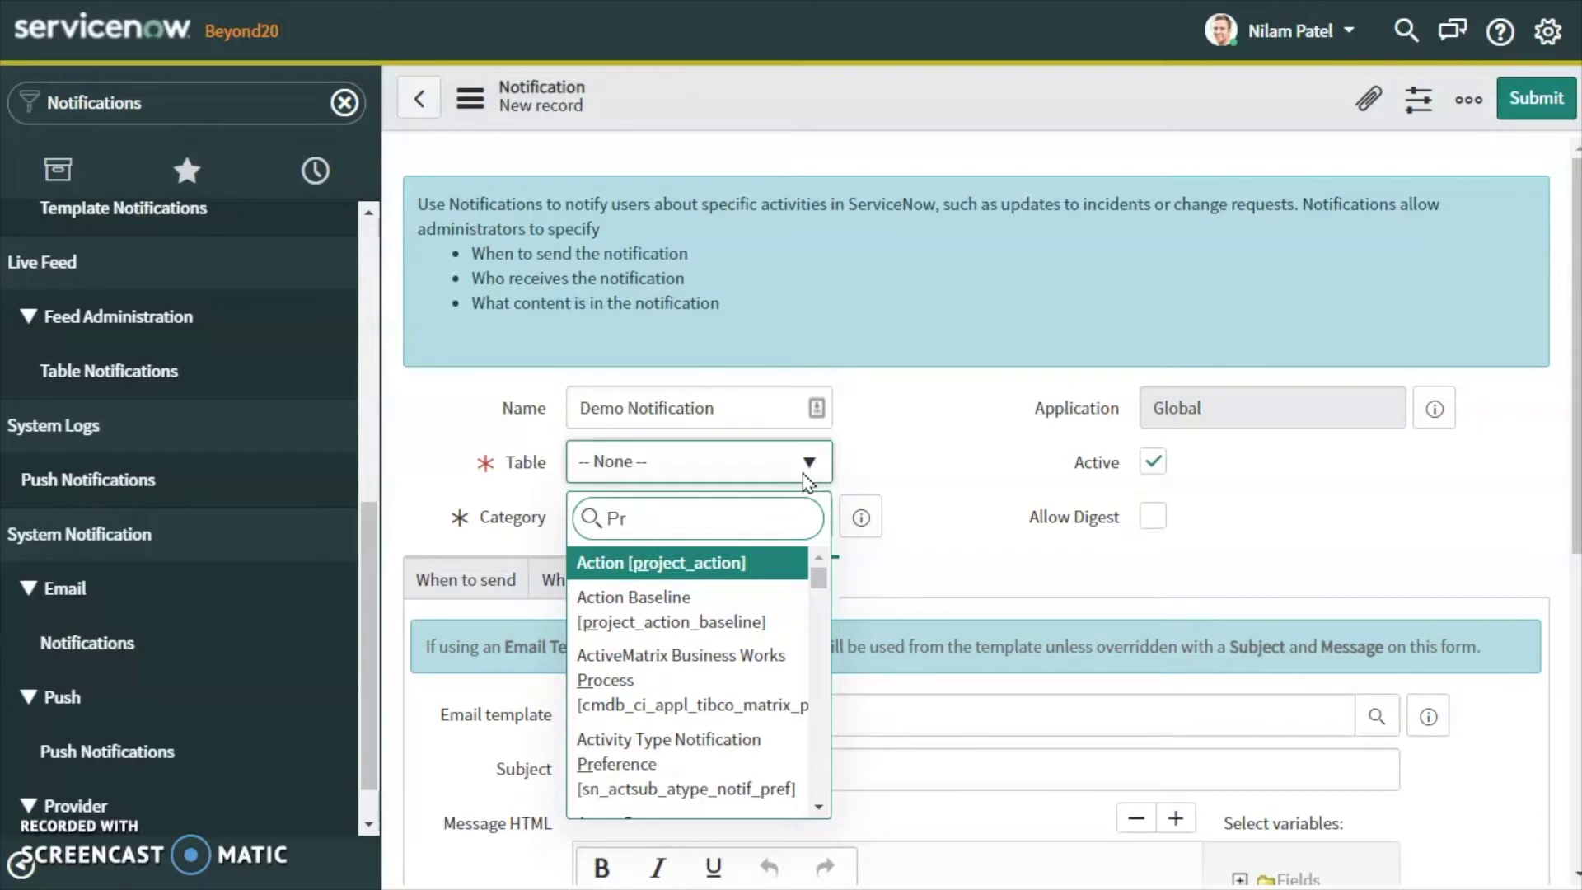
{"action": "key", "text": "BackSpace"}
{"action": "key", "text": "BackSpace"}
{"action": "left_click", "coordinate": [762, 517]}
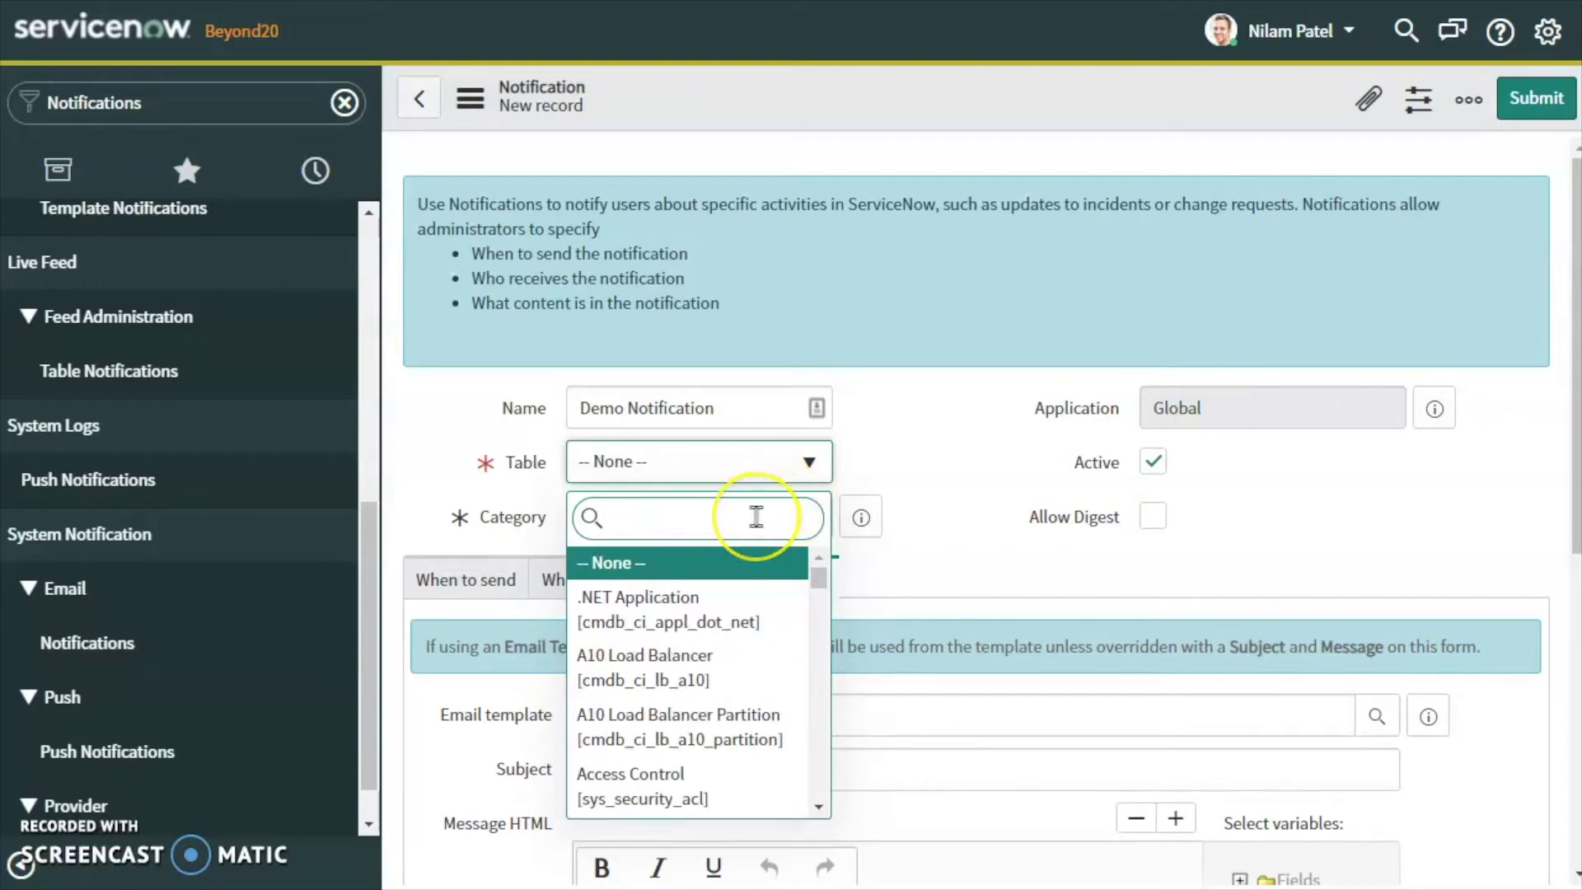
{"action": "type", "text": "Incident"}
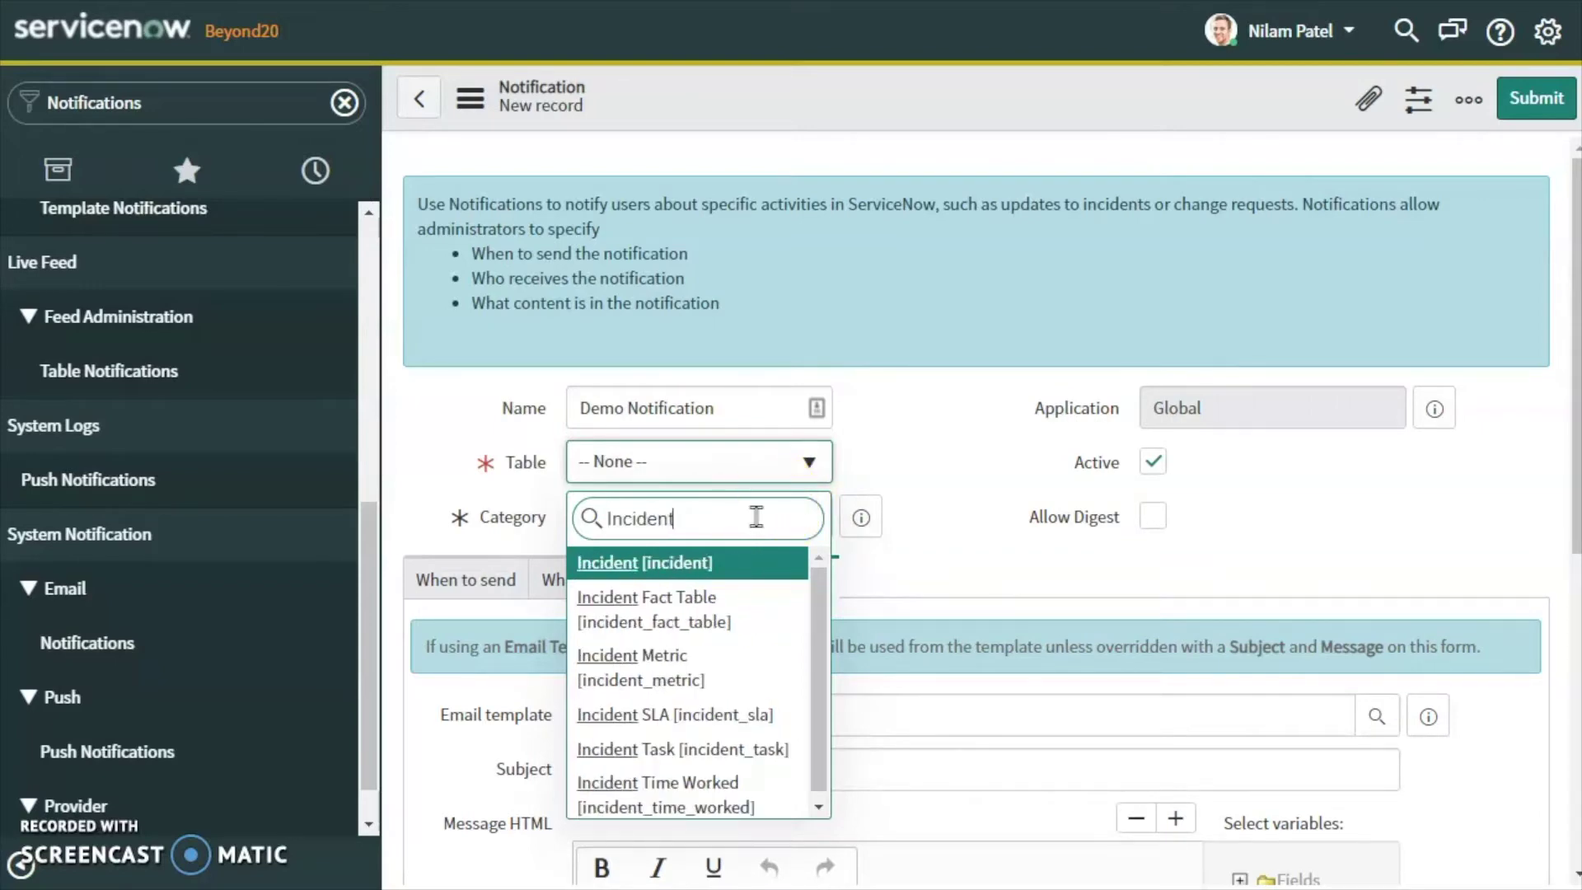
{"action": "left_click", "coordinate": [693, 562]}
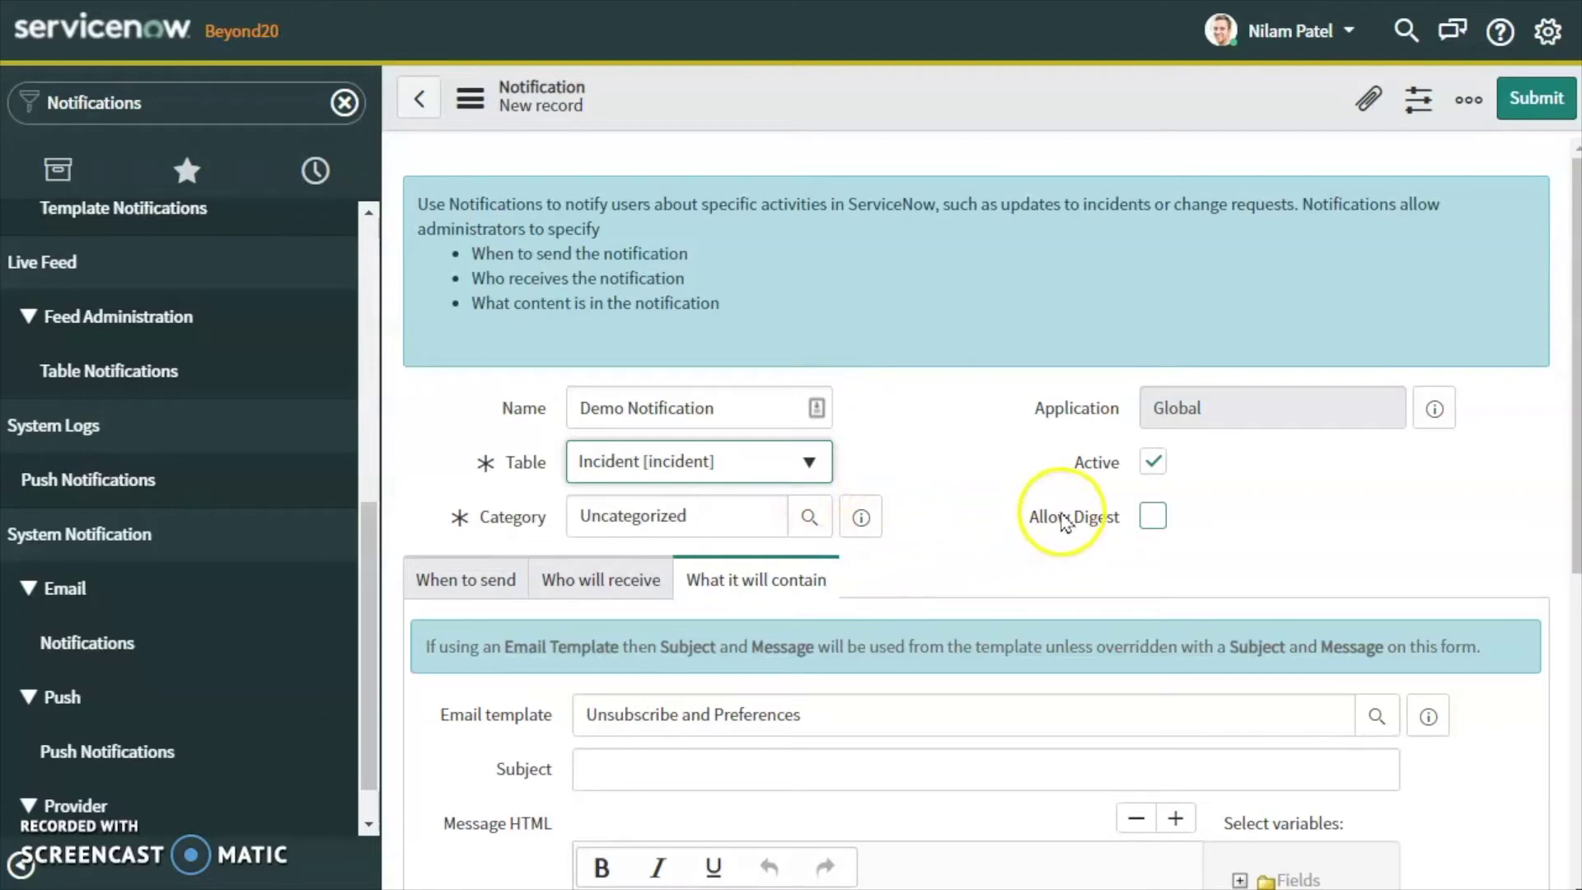
{"action": "scroll", "coordinate": [1207, 495], "scroll_direction": "down", "scroll_amount": 3}
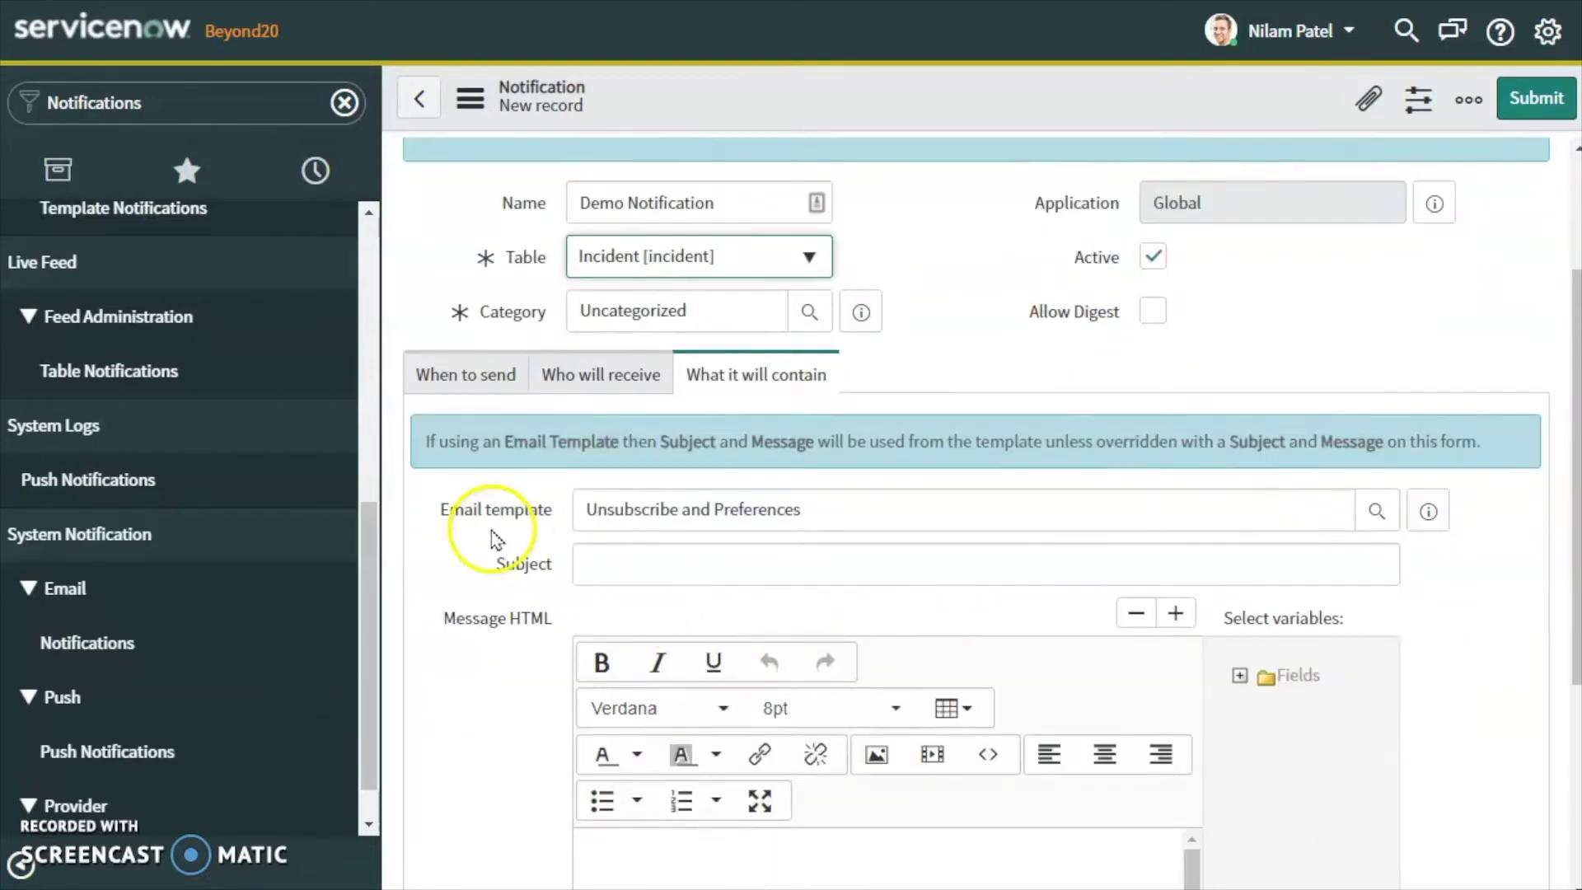
Enter 'P1 Incident has been noted' as the email subject.
{"action": "left_click", "coordinate": [826, 511]}
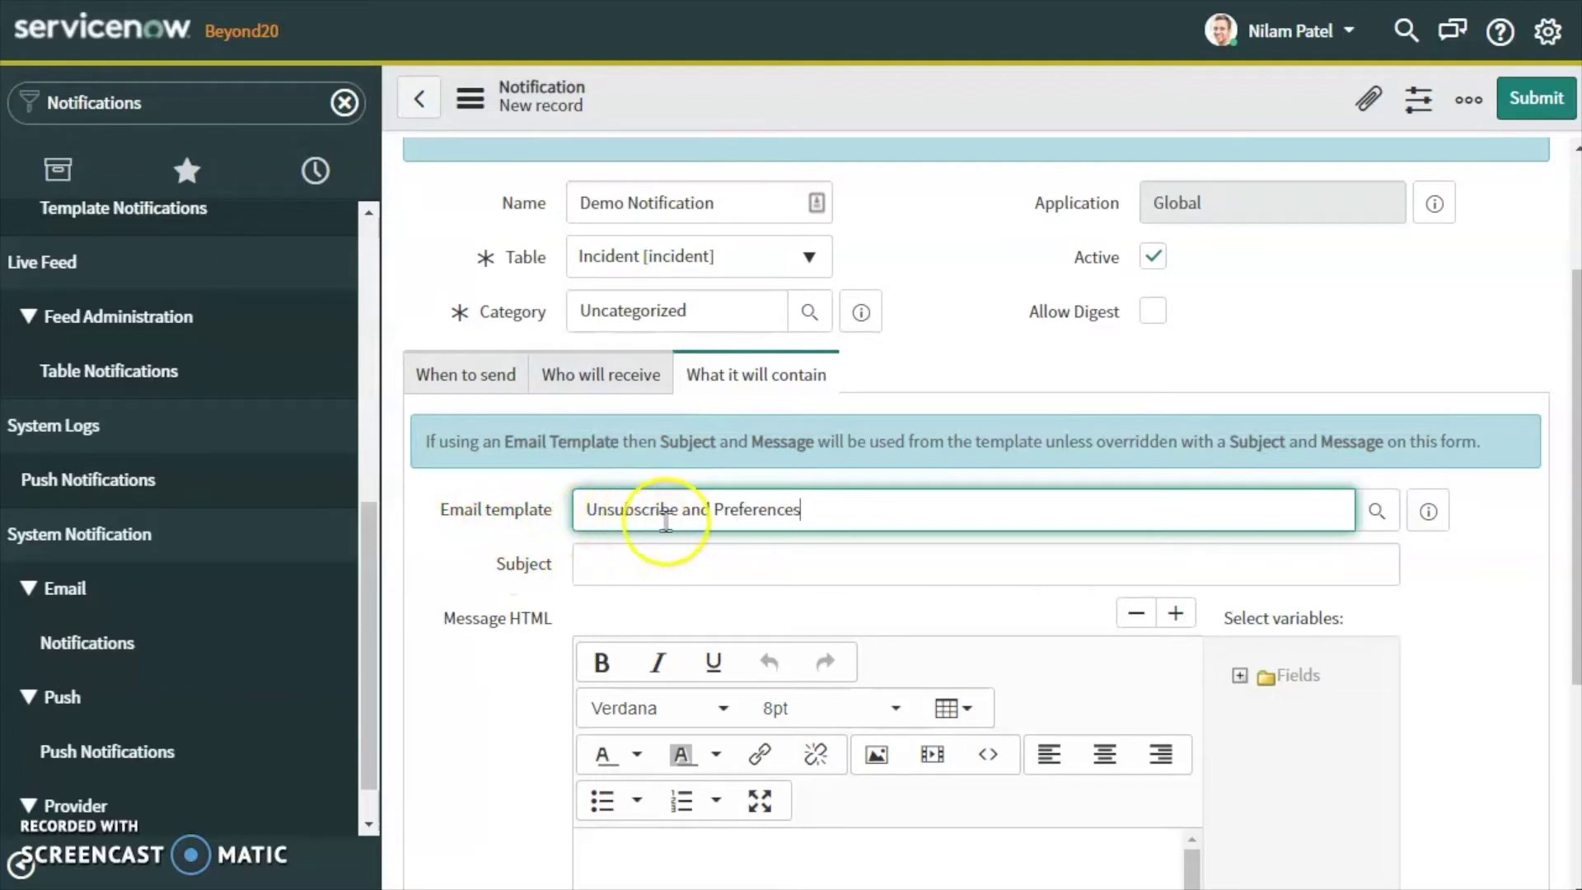
{"action": "left_click", "coordinate": [628, 577]}
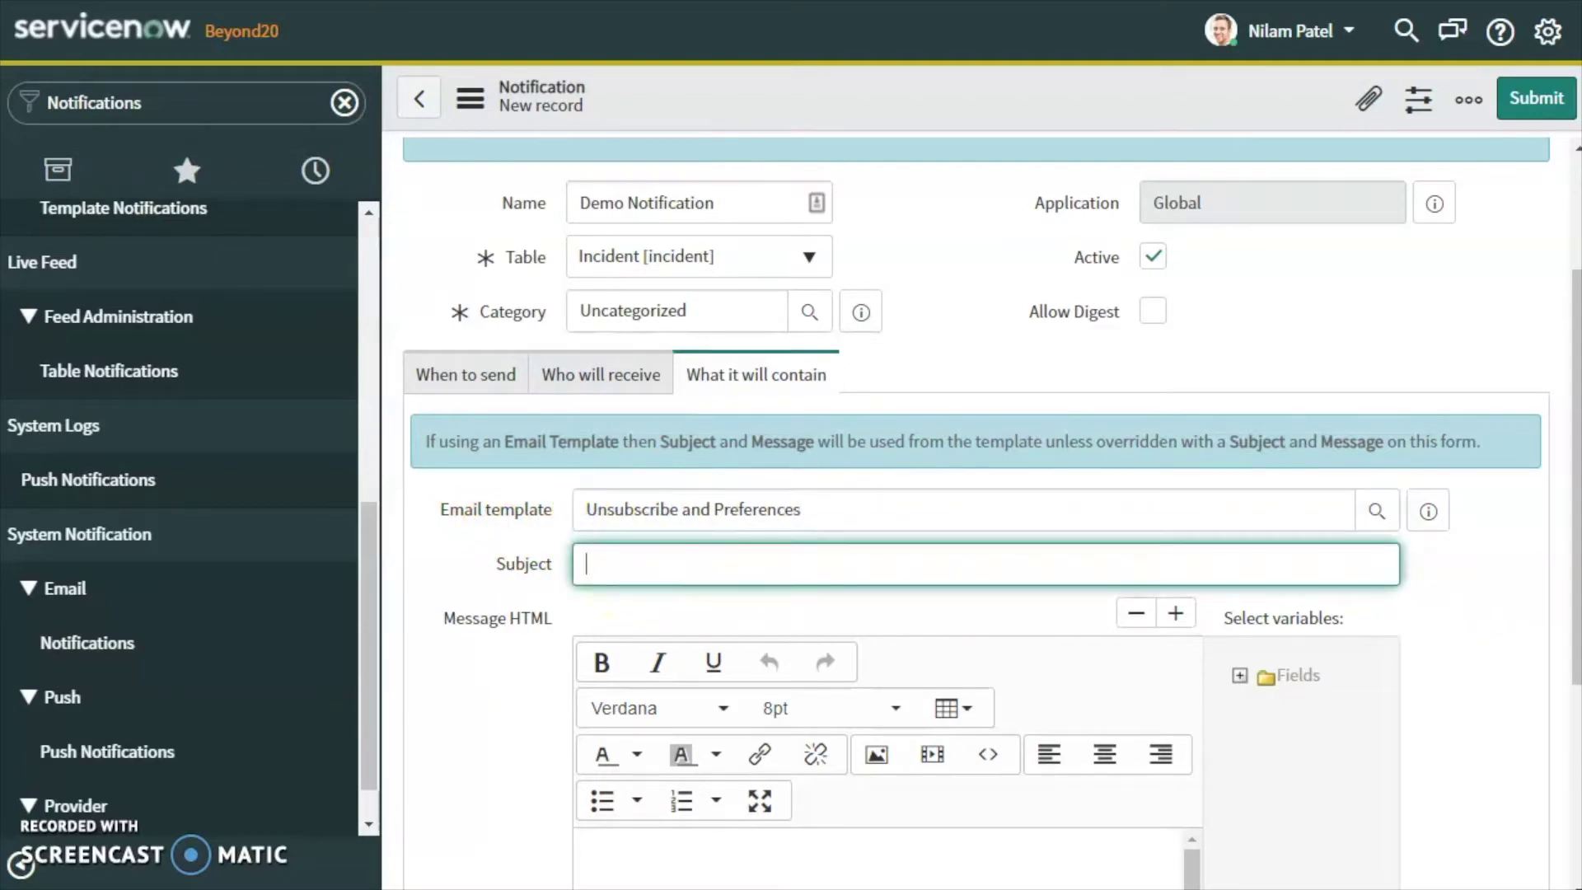
{"action": "type", "text": "P1 Incident has been noted"}
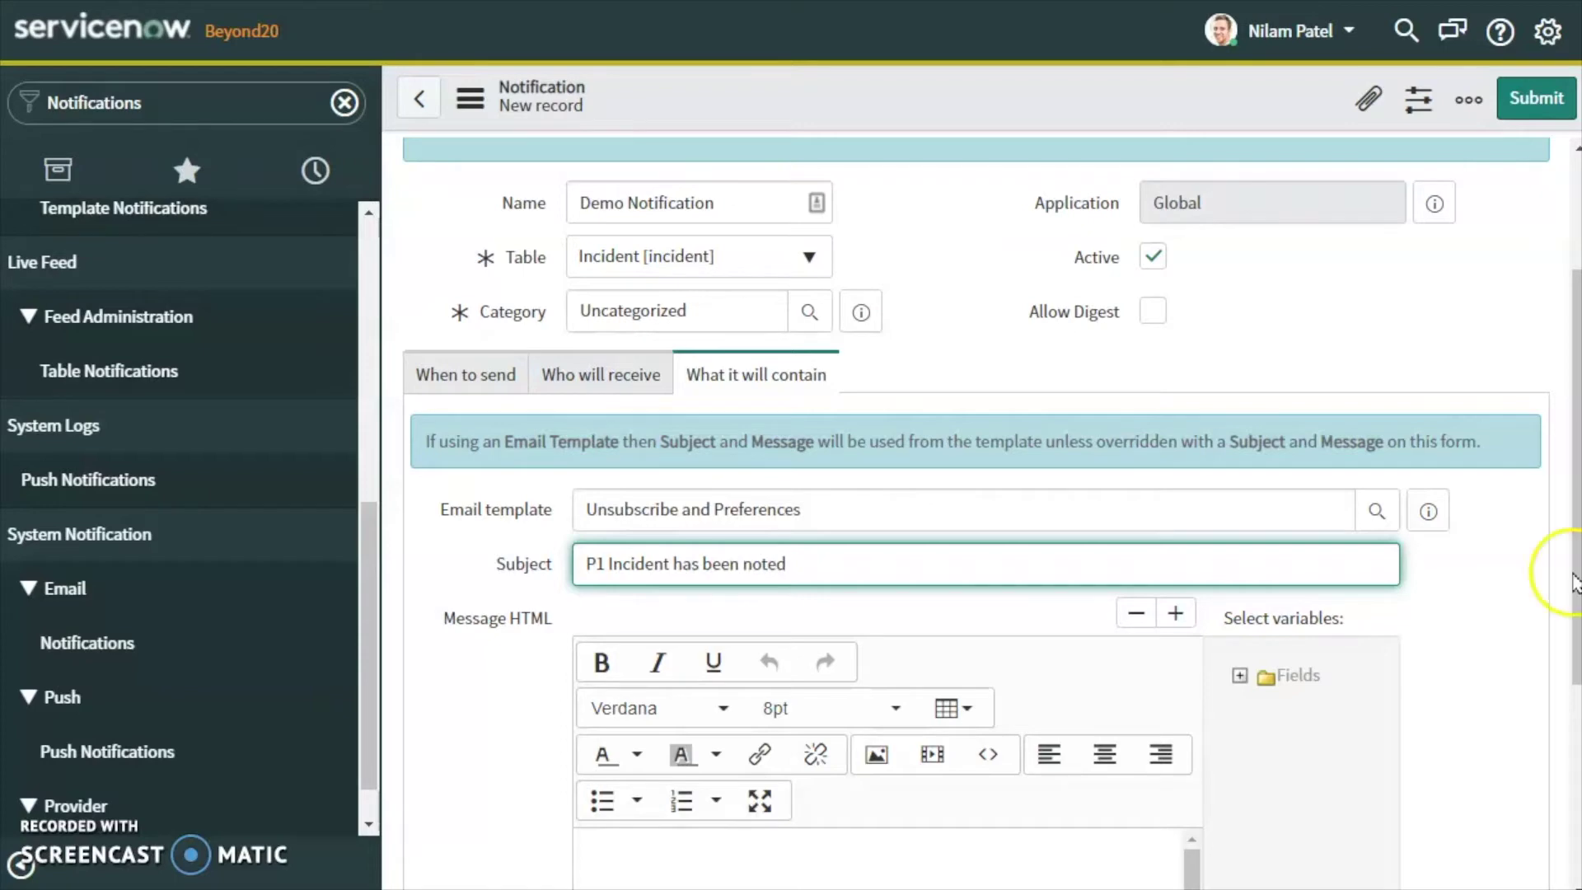
{"action": "left_click_drag", "start_coordinate": [842, 566], "coordinate": [512, 558]}
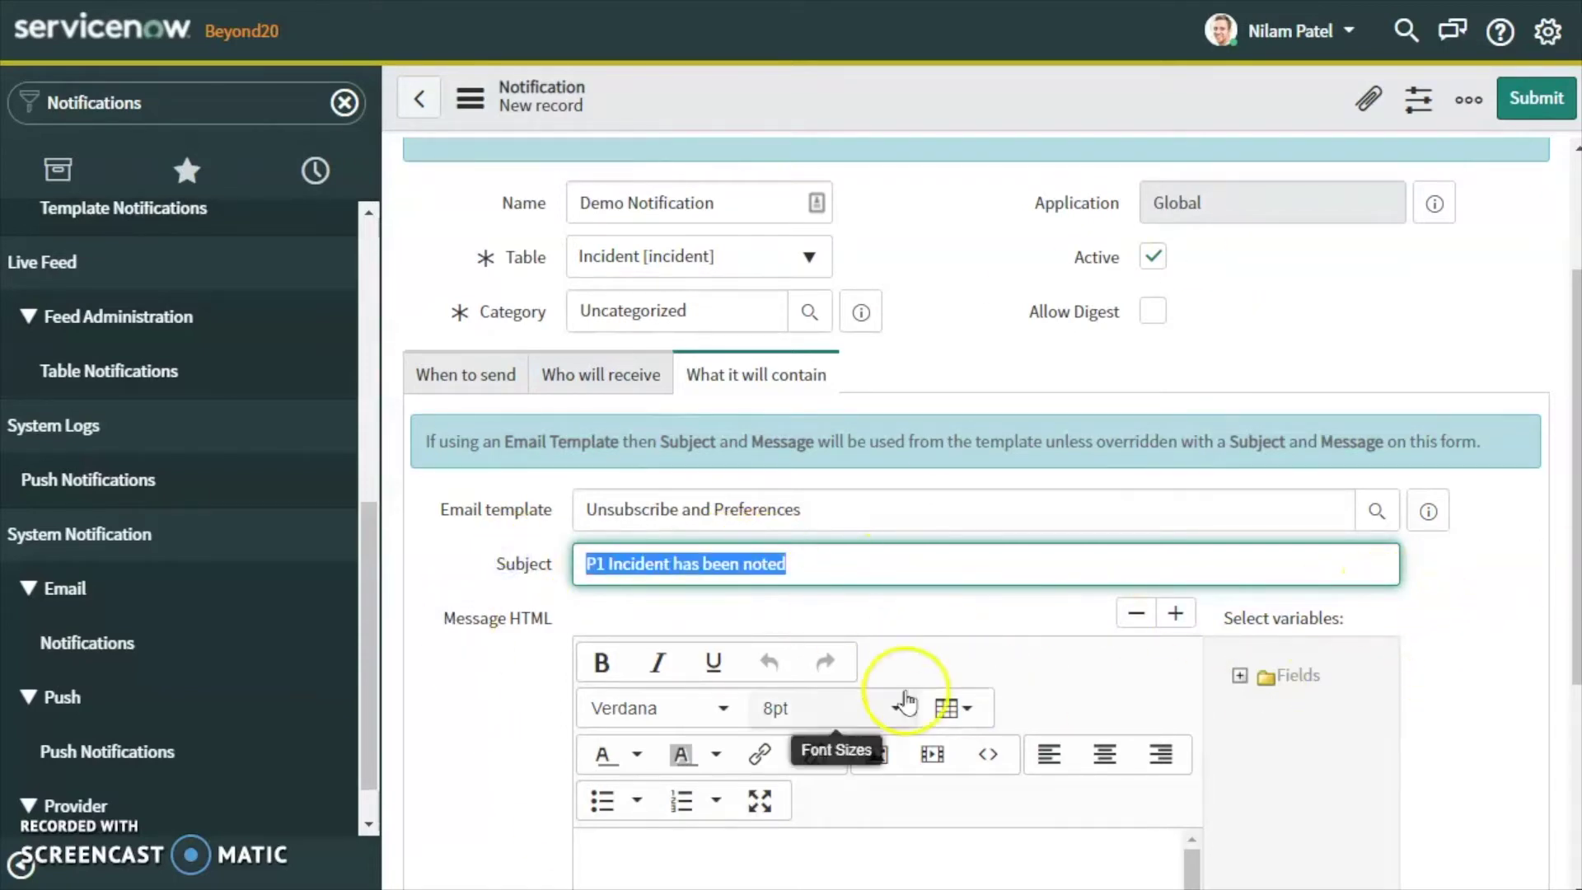
{"action": "scroll", "coordinate": [1113, 674], "scroll_direction": "down", "scroll_amount": 3}
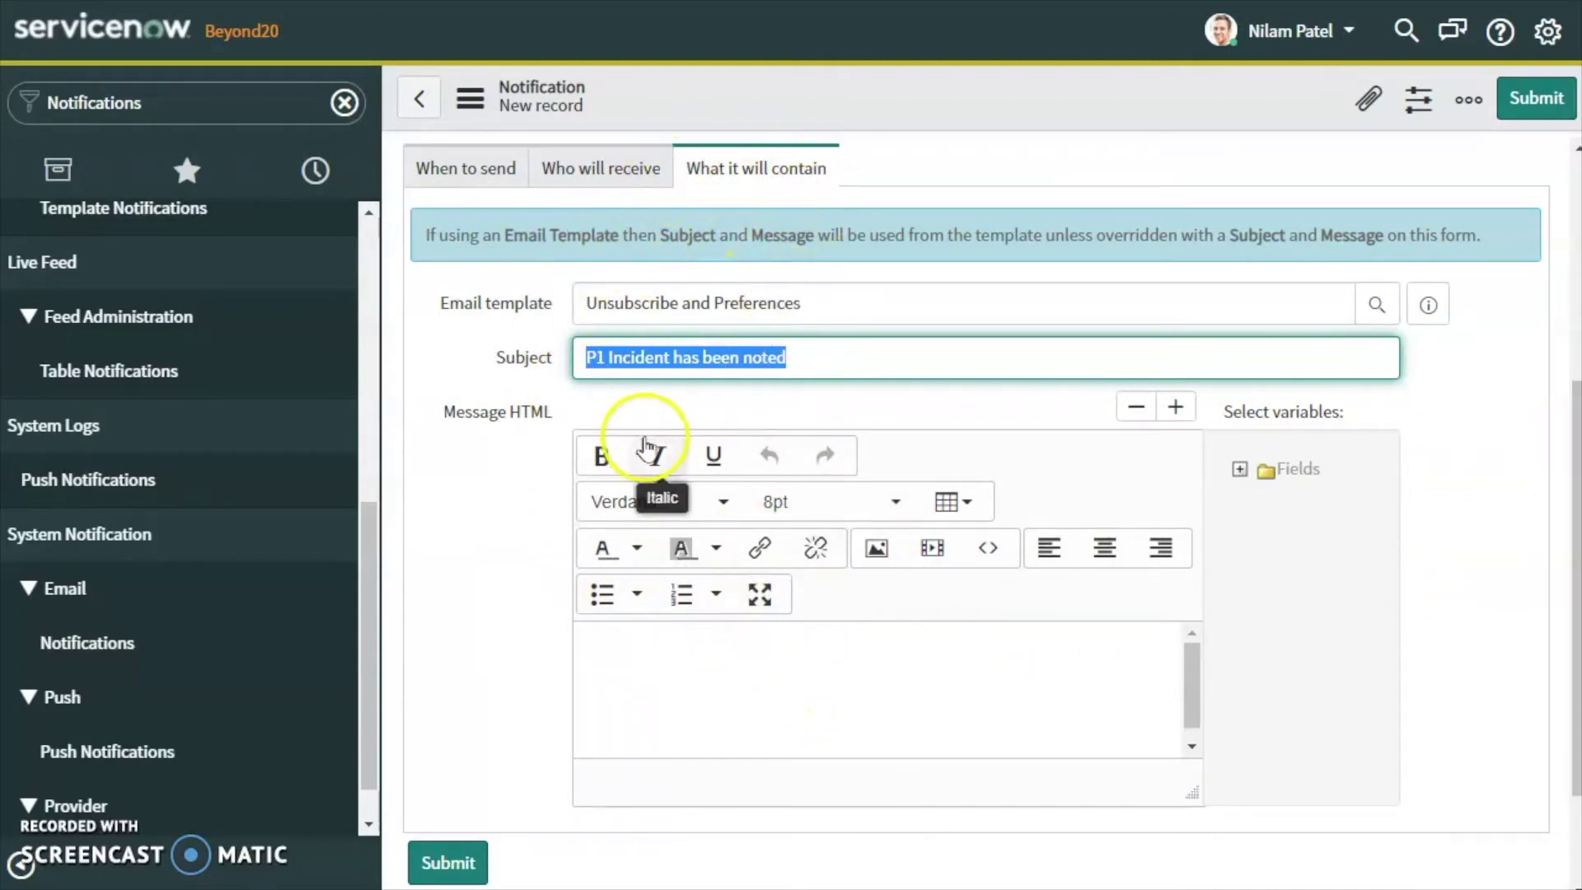
Write 'Hi Team, P1 Incident has been noted and assigned to you.' in Message HTML.
{"action": "left_click", "coordinate": [659, 669]}
{"action": "type", "text": "Hi Team"}
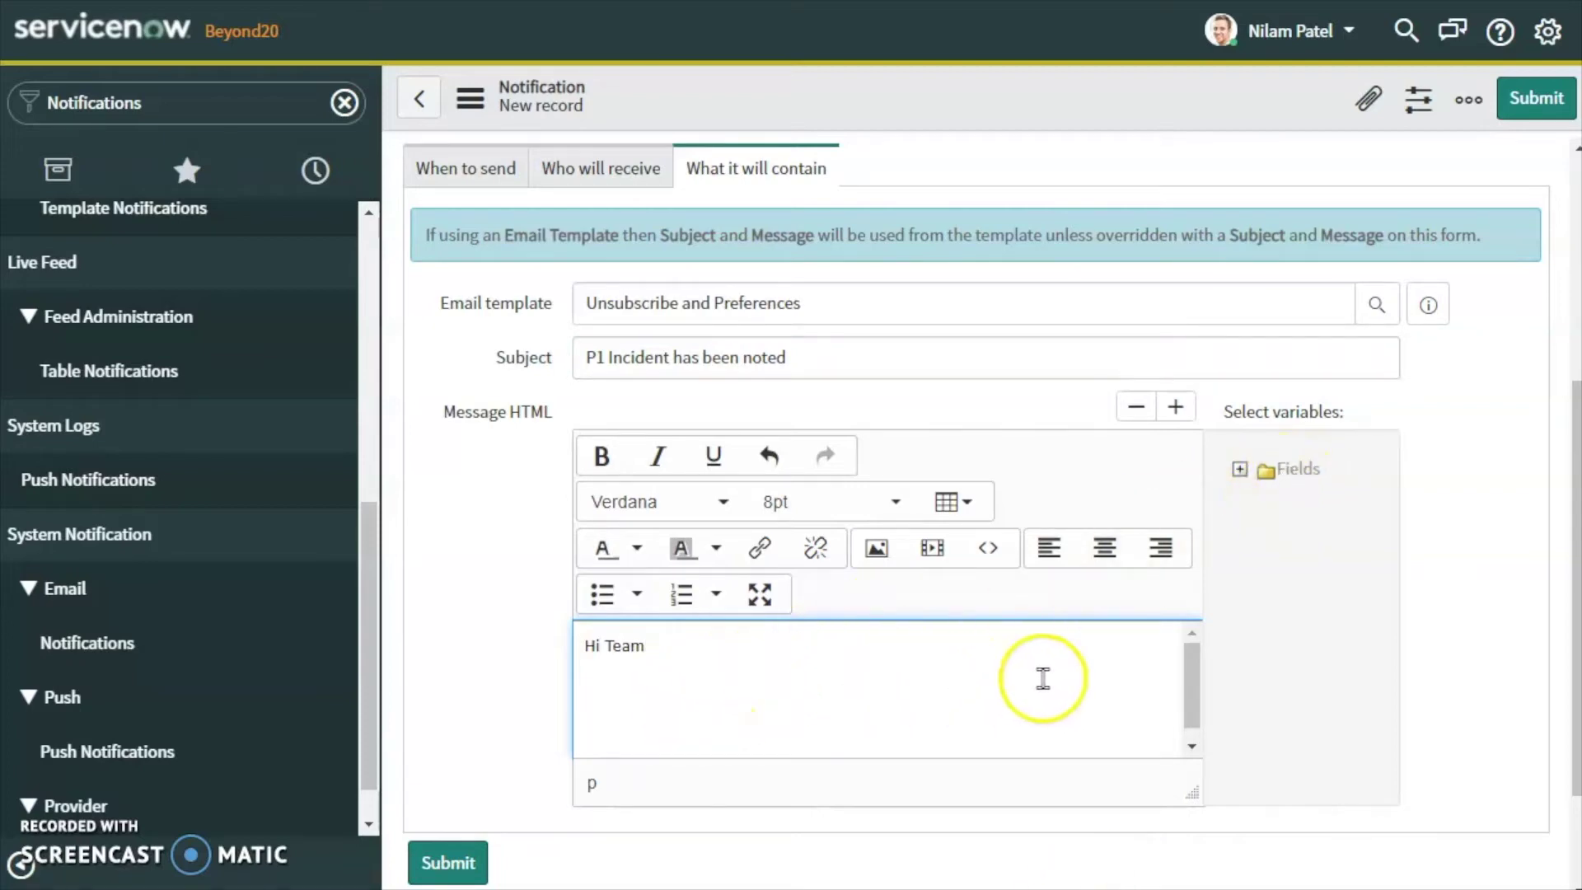
{"action": "type", "text": ","}
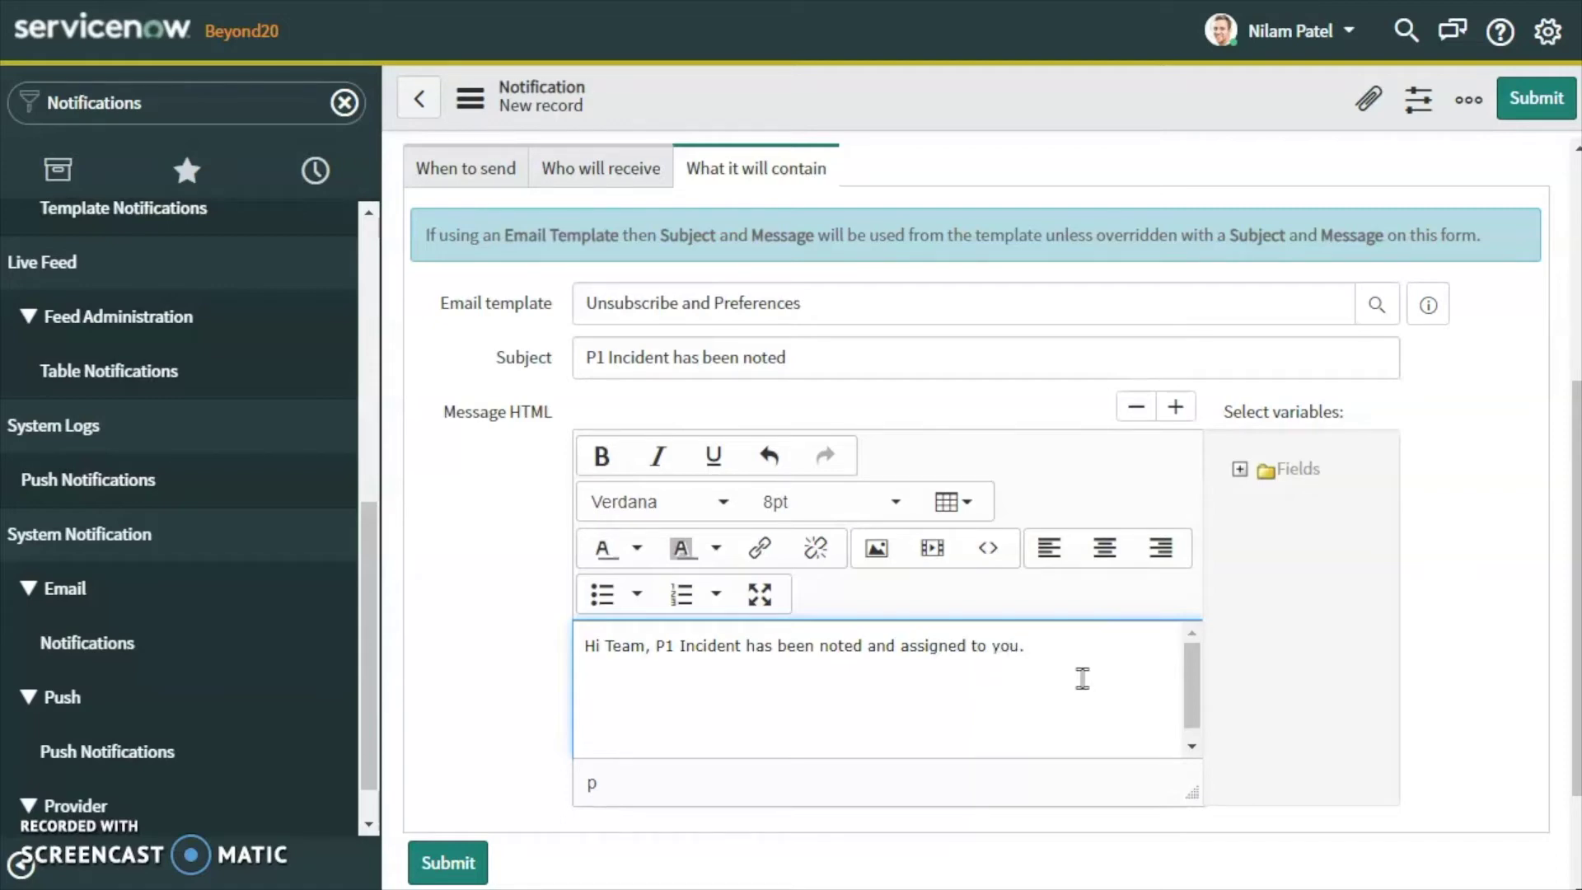
Insert the Short description variable on a new line of the message body.
{"action": "left_click", "coordinate": [1082, 678]}
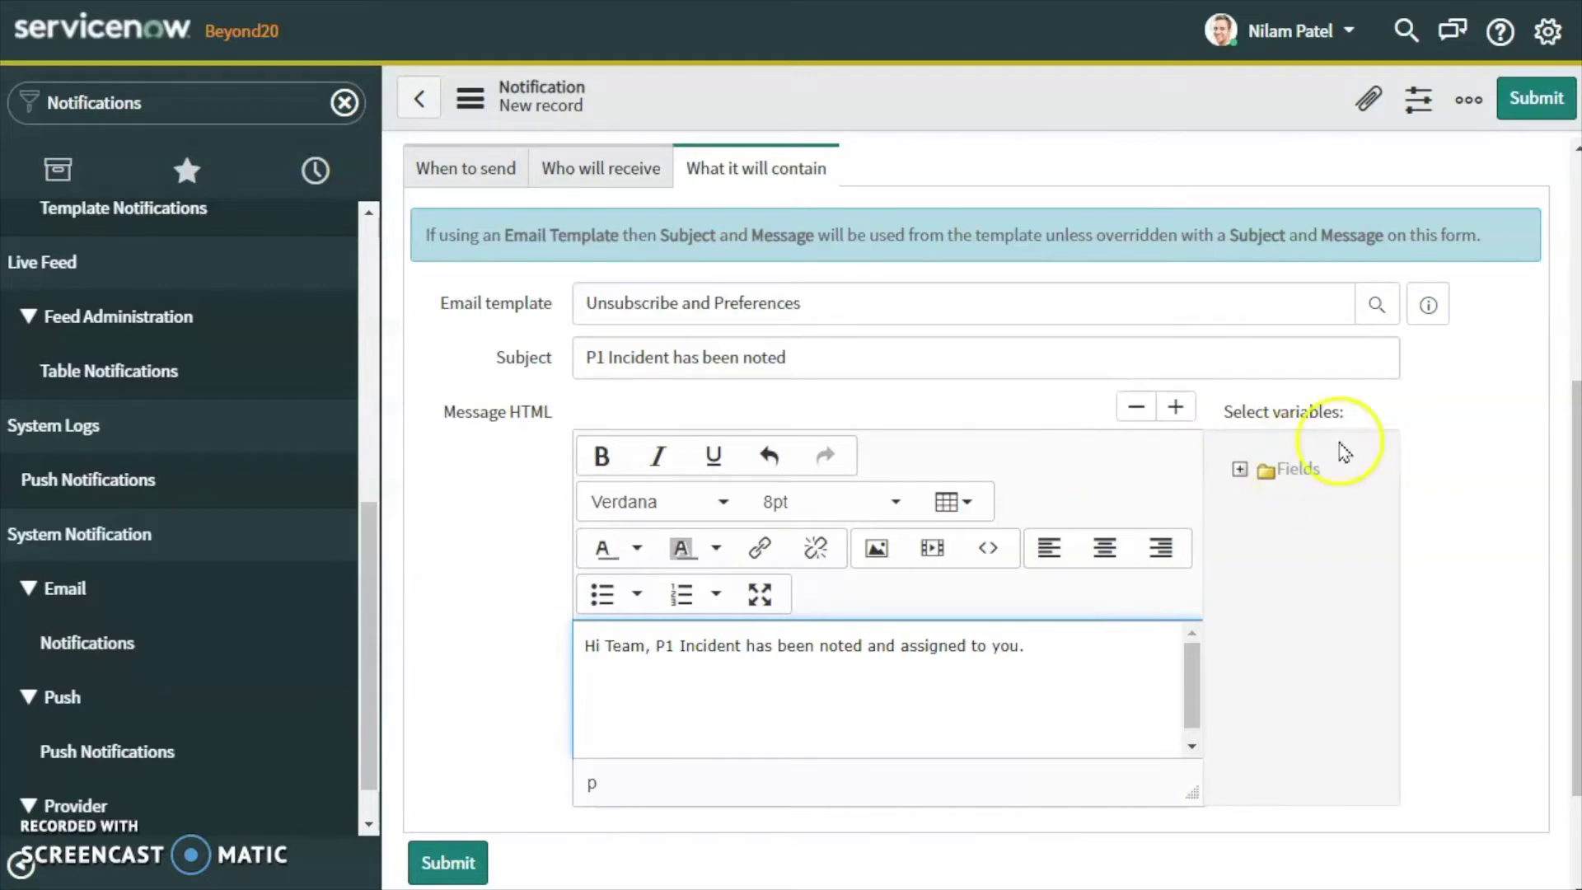
{"action": "left_click", "coordinate": [1240, 469]}
{"action": "scroll", "coordinate": [1327, 725], "scroll_direction": "down", "scroll_amount": 3}
{"action": "scroll", "coordinate": [1336, 707], "scroll_direction": "down", "scroll_amount": 3}
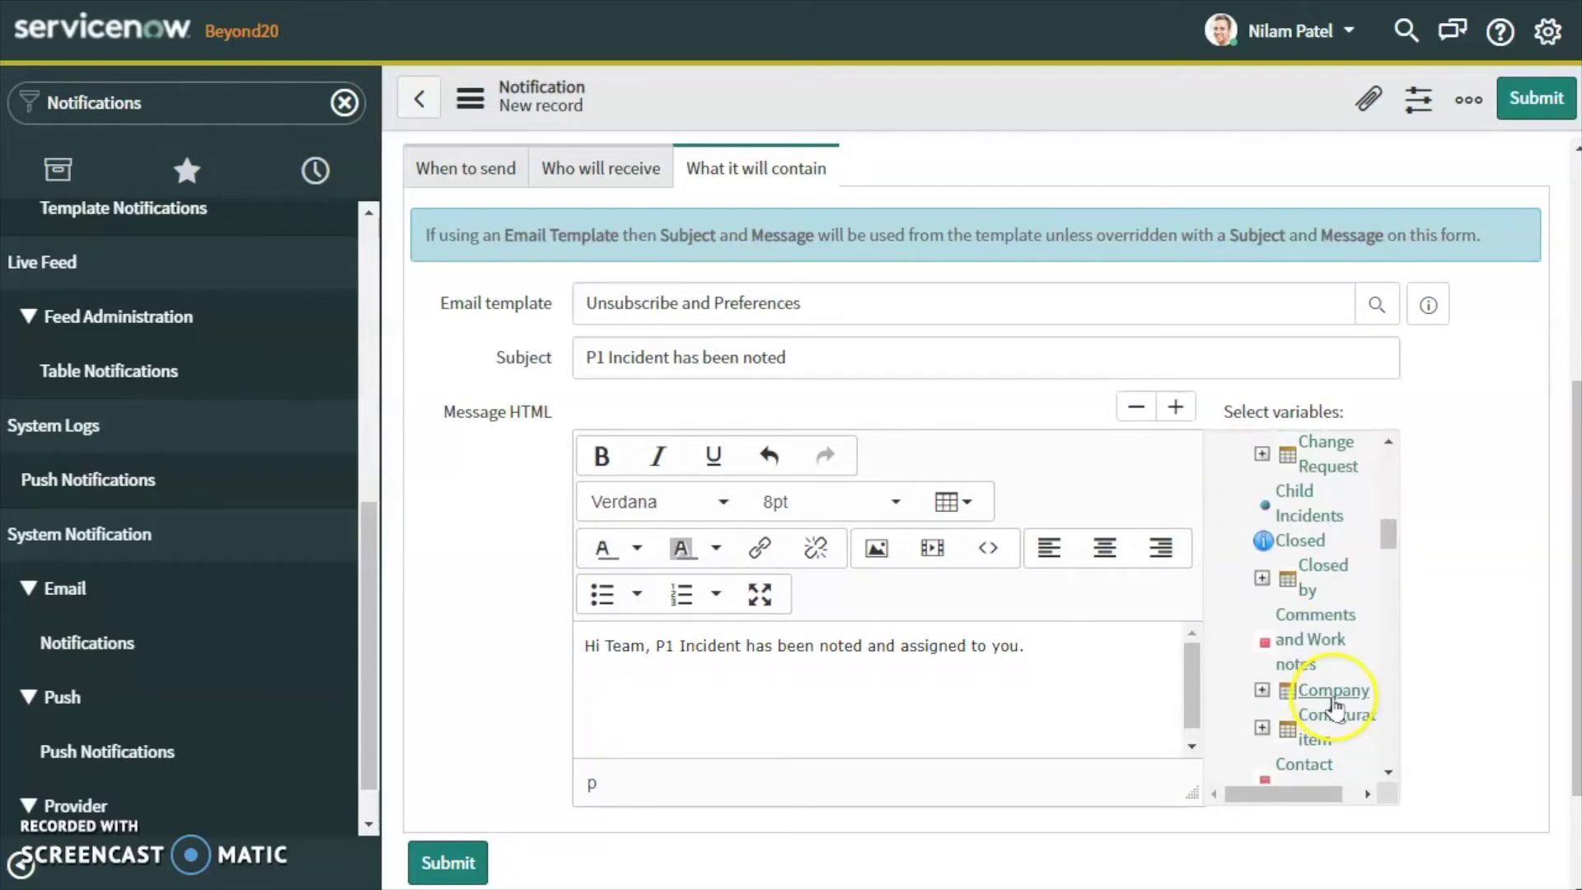
{"action": "scroll", "coordinate": [1335, 707], "scroll_direction": "down", "scroll_amount": 3}
{"action": "scroll", "coordinate": [1336, 707], "scroll_direction": "down", "scroll_amount": 3}
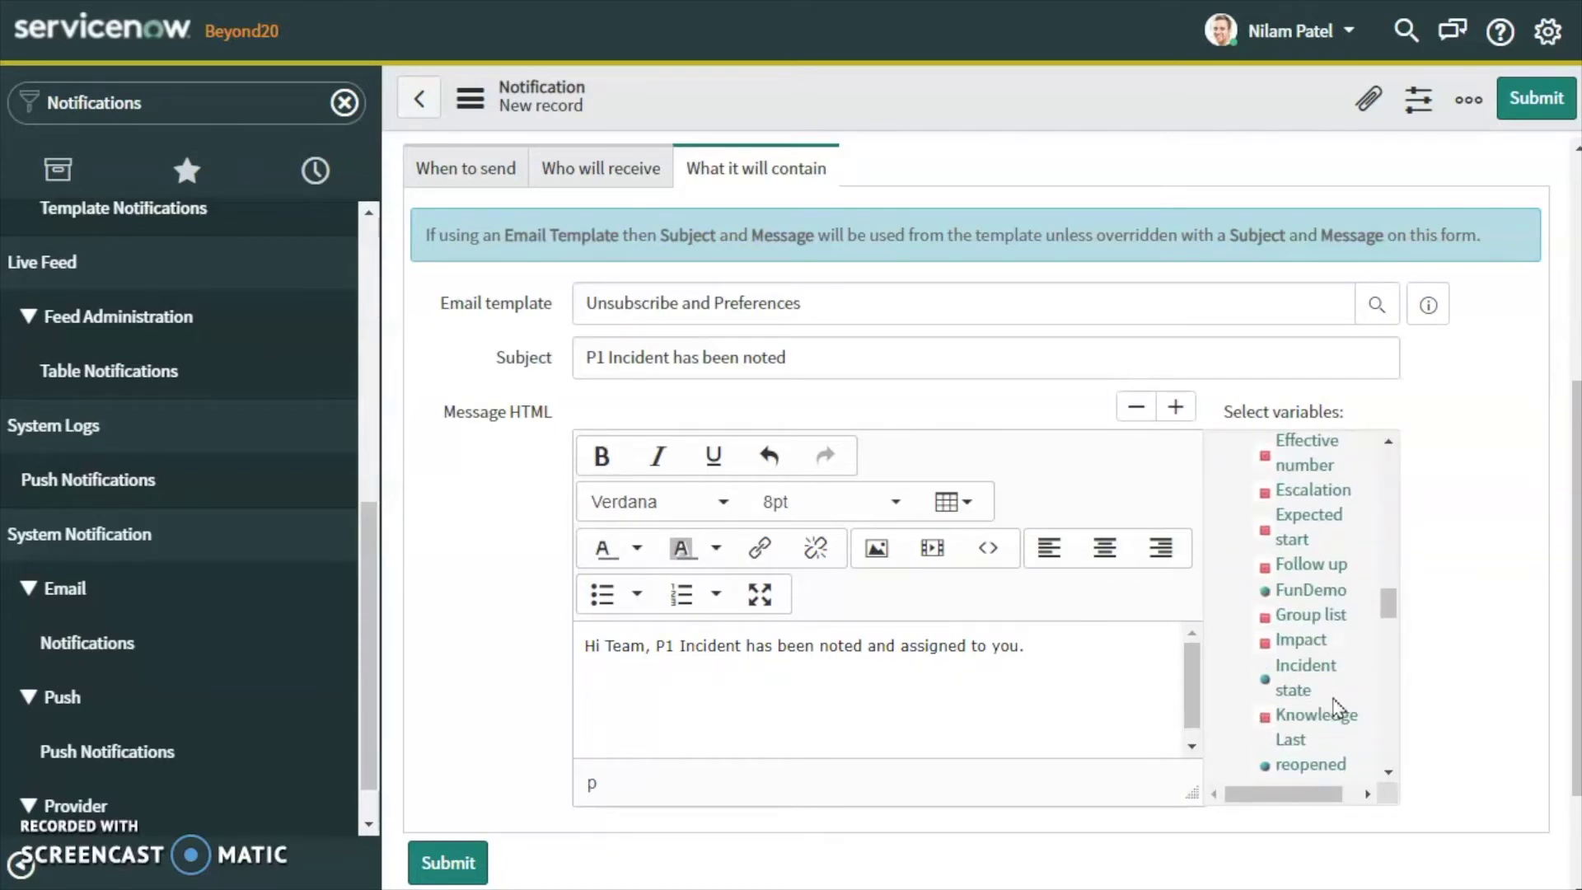
{"action": "scroll", "coordinate": [1335, 707], "scroll_direction": "down", "scroll_amount": 9}
{"action": "scroll", "coordinate": [1335, 707], "scroll_direction": "down", "scroll_amount": 3}
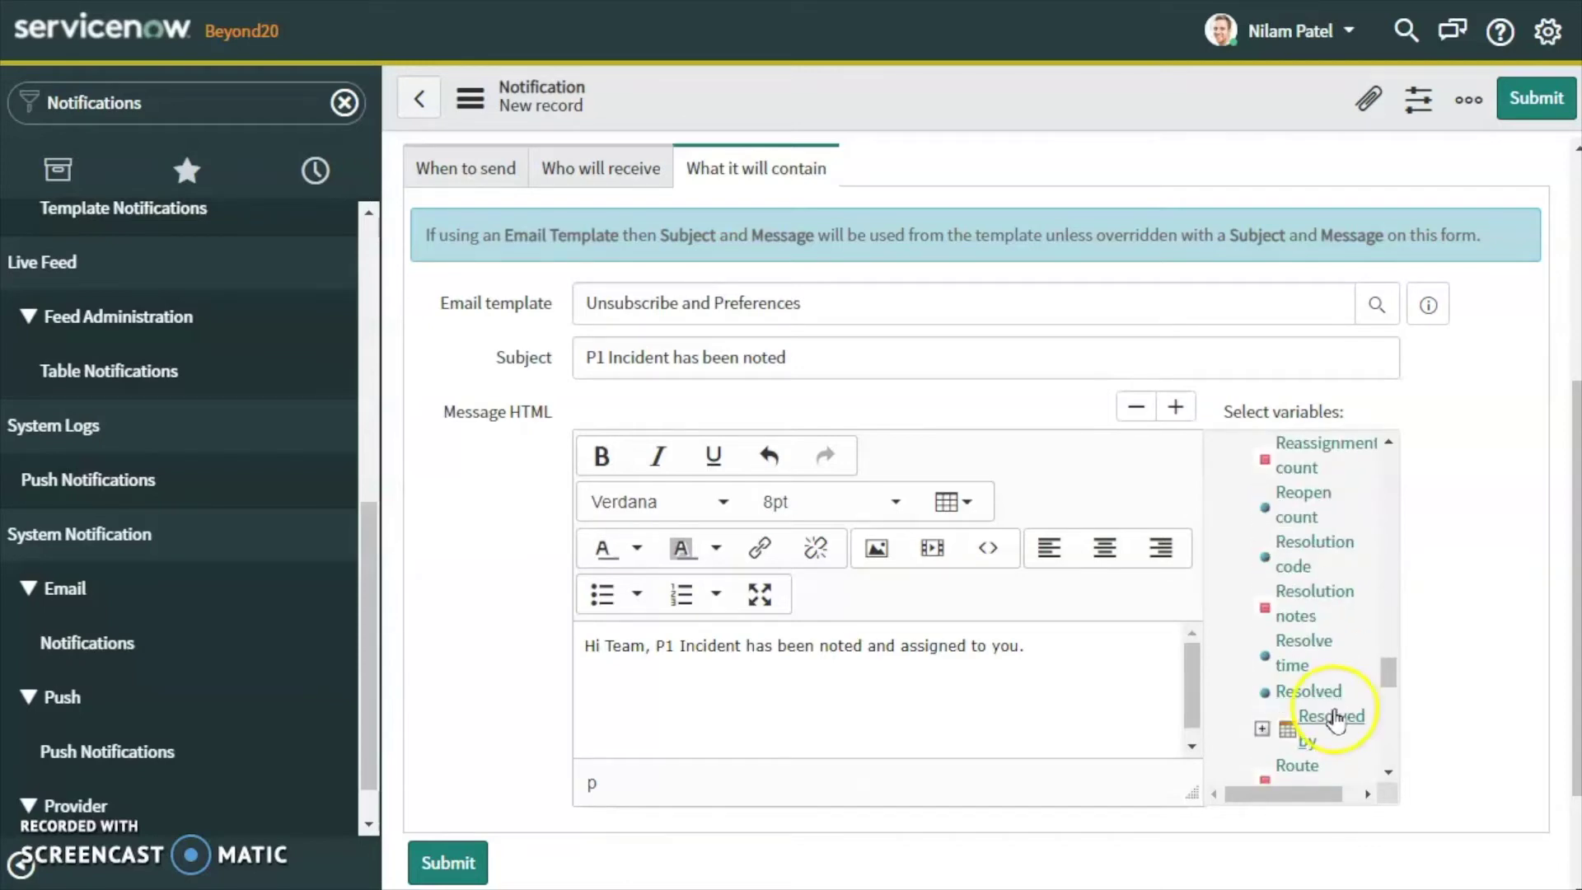
{"action": "scroll", "coordinate": [1336, 707], "scroll_direction": "down", "scroll_amount": 3}
{"action": "scroll", "coordinate": [1332, 736], "scroll_direction": "down", "scroll_amount": 3}
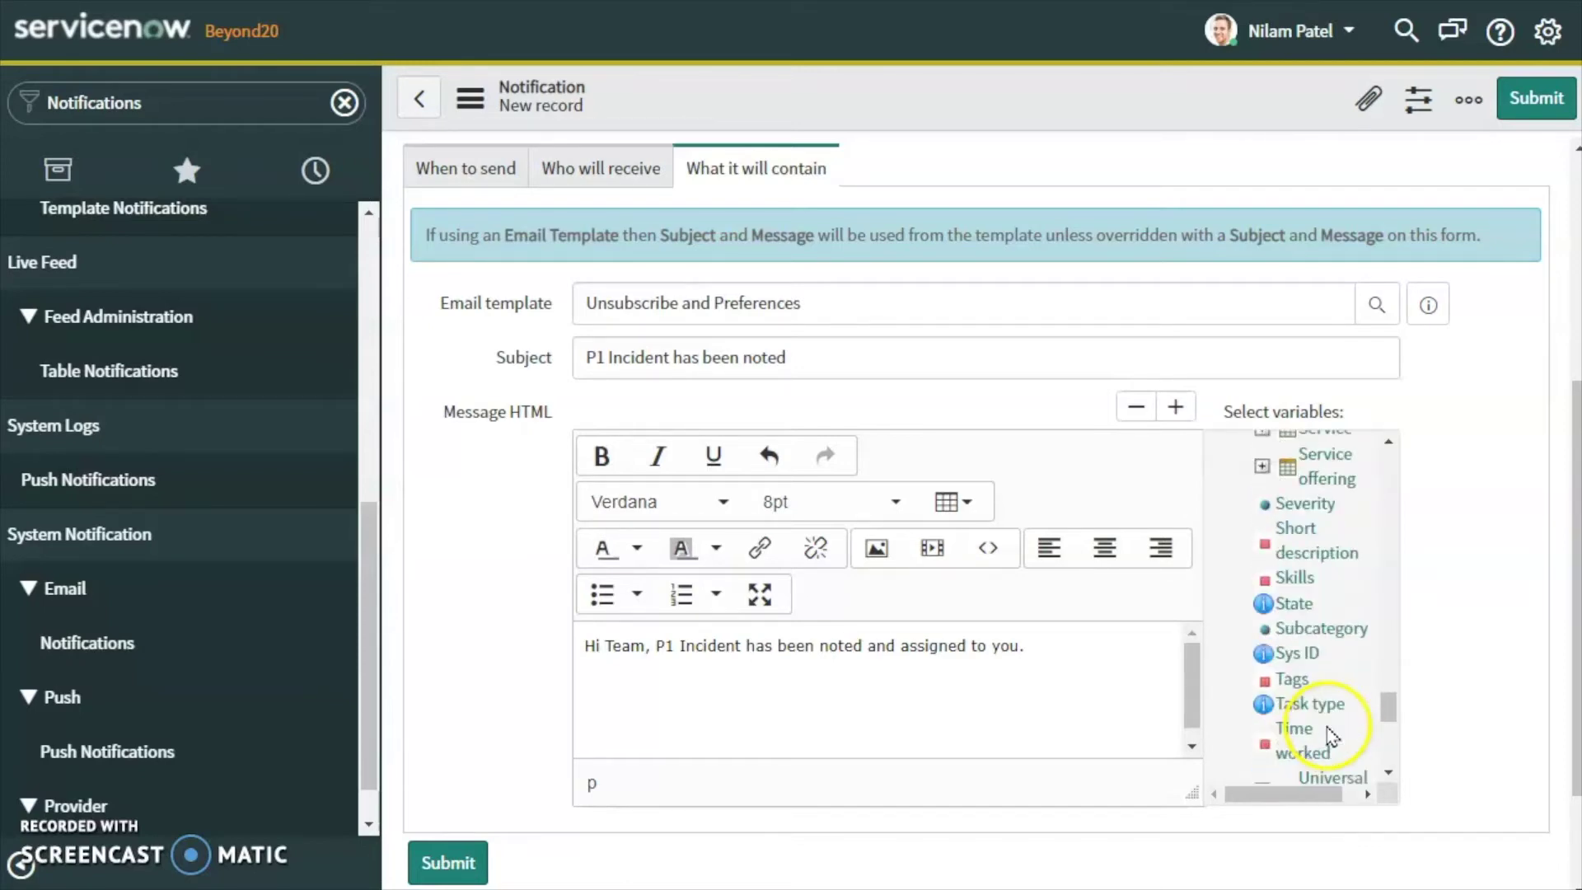
{"action": "left_click", "coordinate": [1305, 554]}
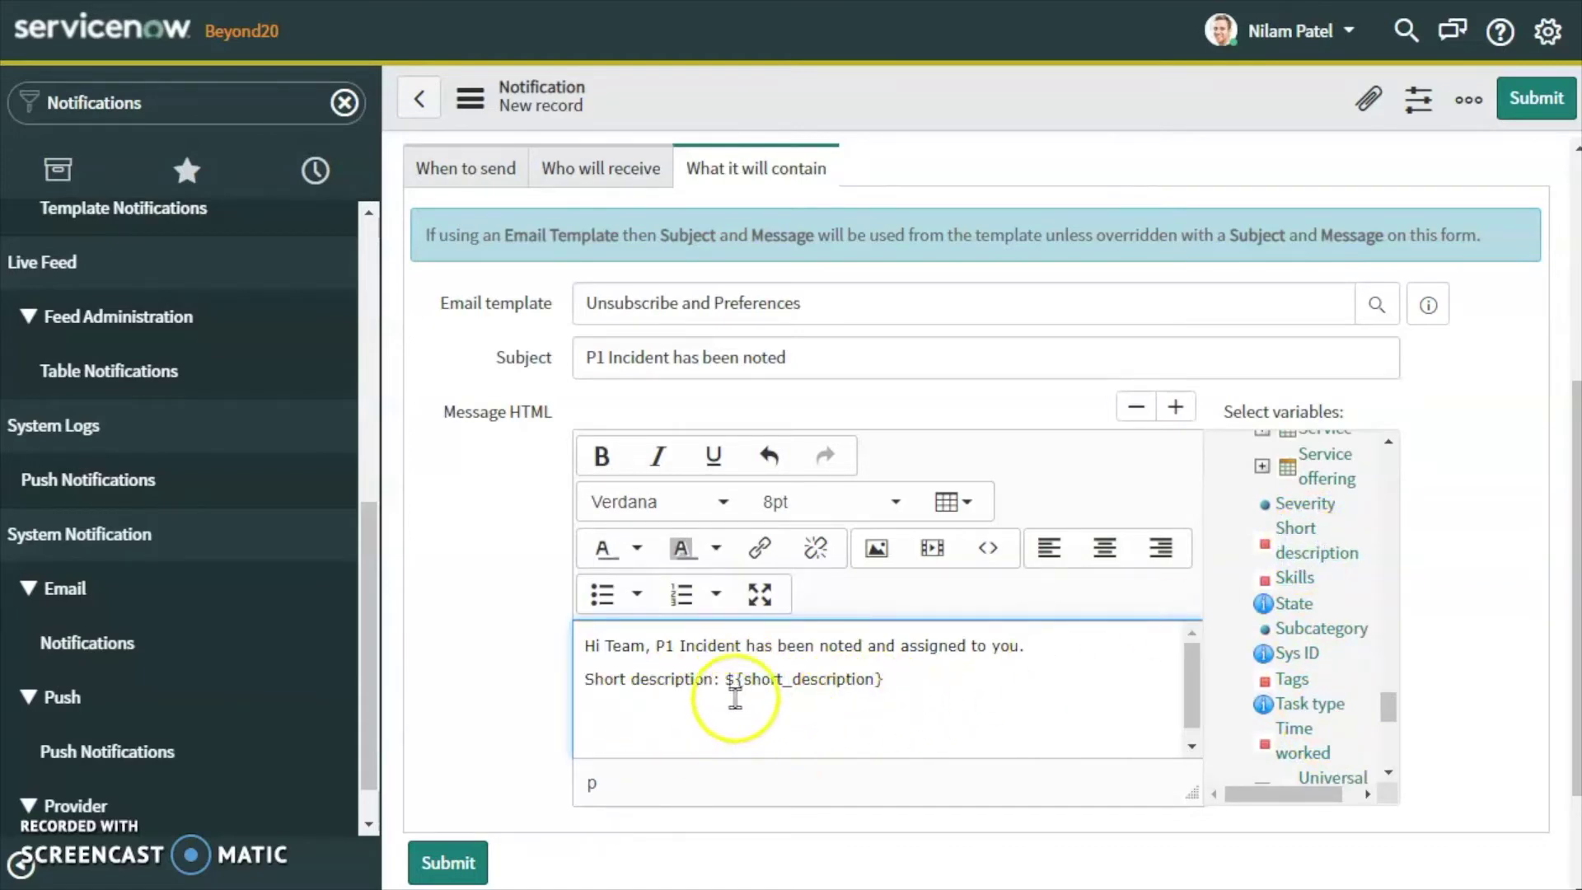
Relabel the line 'Description: ${short_description}' and start a new line below it.
{"action": "left_click", "coordinate": [641, 680]}
{"action": "key", "text": "BackSpace"}
{"action": "key", "text": "BackSpace"}
{"action": "key", "text": "BackSpace"}
{"action": "key", "text": "BackSpace"}
{"action": "key", "text": "BackSpace"}
{"action": "key", "text": "BackSpace"}
{"action": "key", "text": "BackSpace"}
{"action": "type", "text": "D"}
{"action": "left_click", "coordinate": [861, 685]}
{"action": "left_click", "coordinate": [938, 684]}
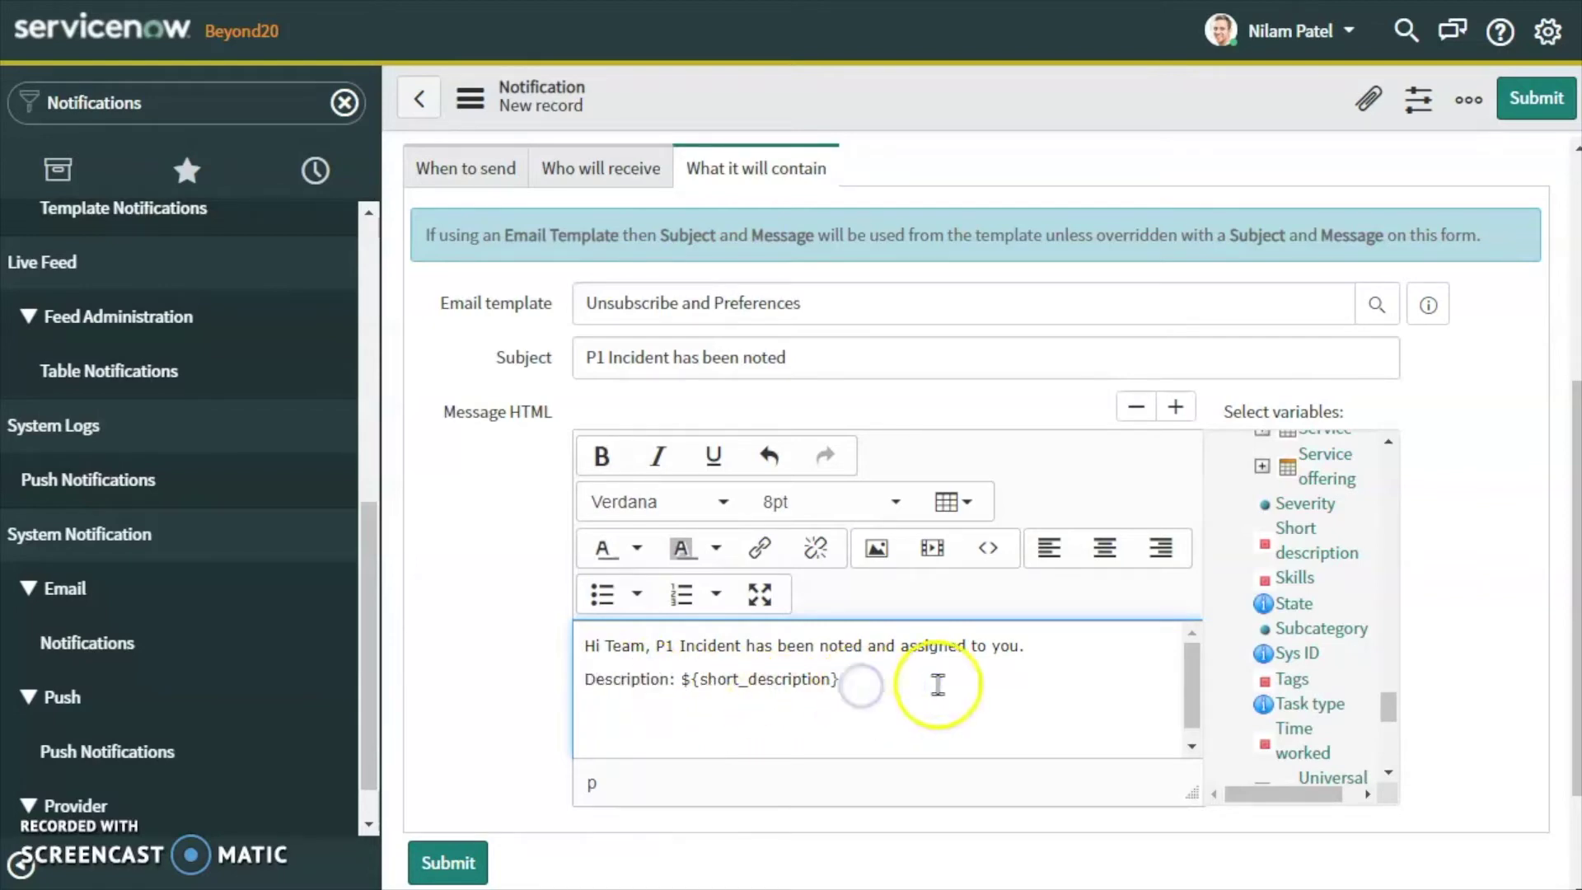
{"action": "key", "text": "Return"}
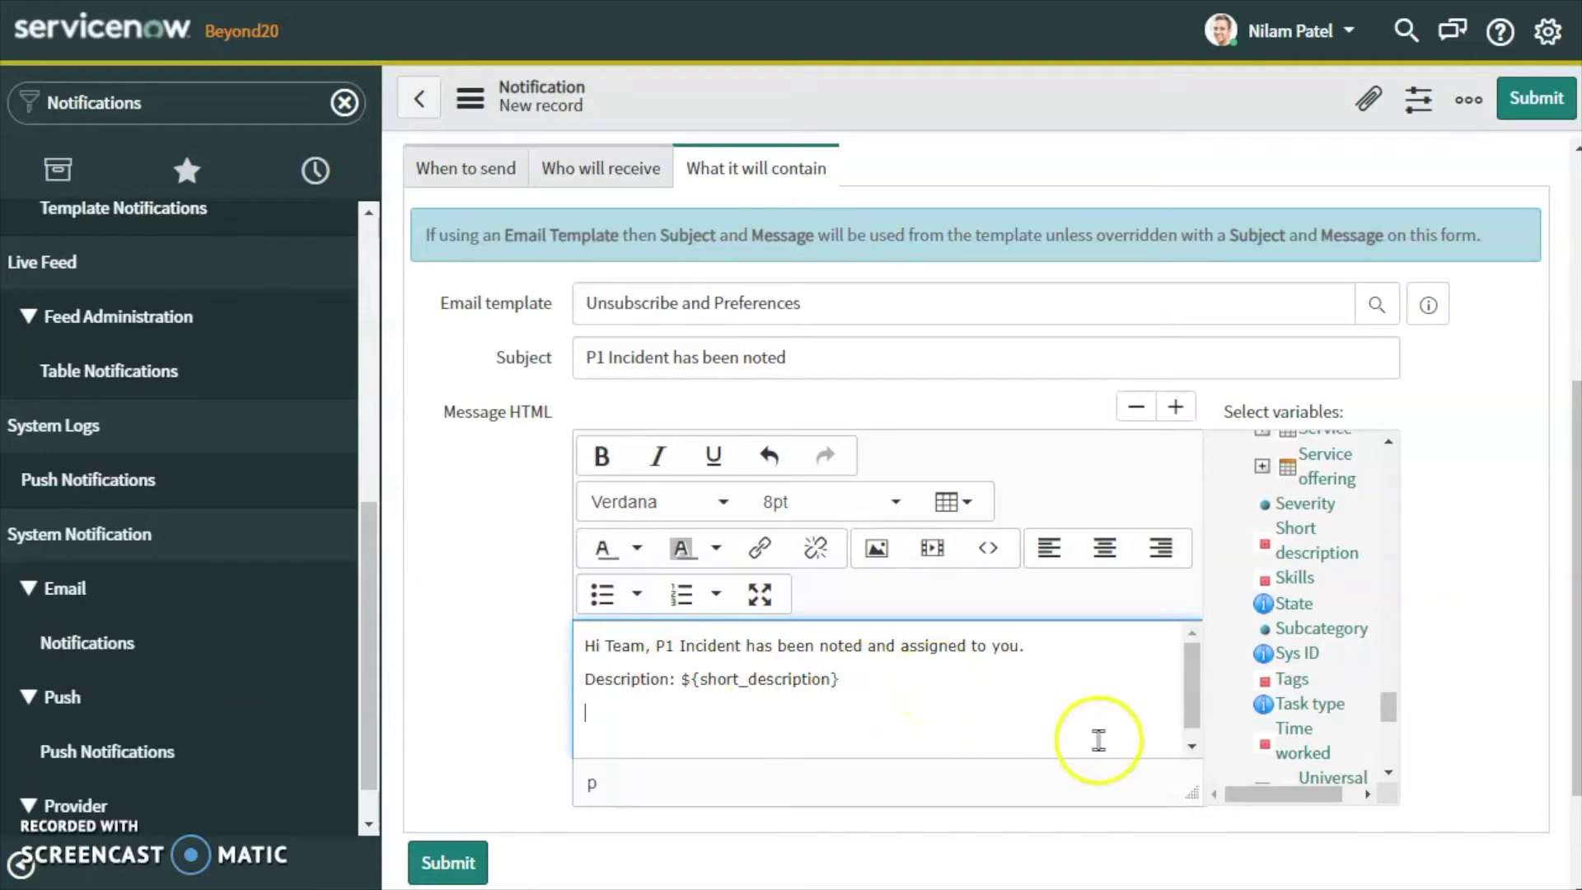
Insert the Resolve time variable, adding 'Resolve time: ${calendar_stc}' to the message.
{"action": "left_click", "coordinate": [783, 707]}
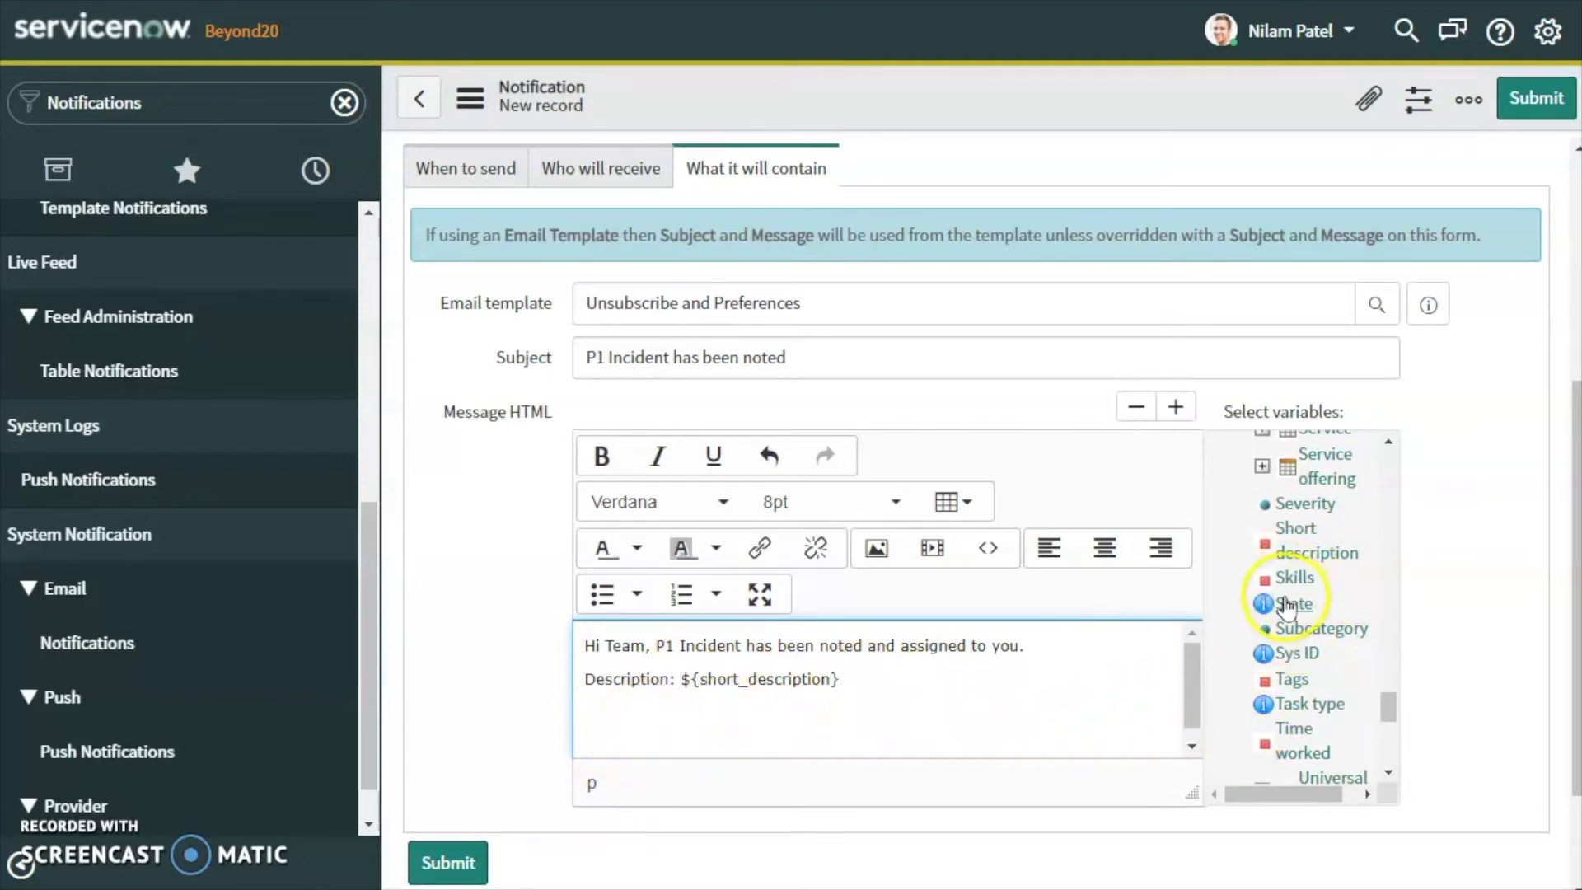
{"action": "scroll", "coordinate": [1318, 659], "scroll_direction": "down", "scroll_amount": 3}
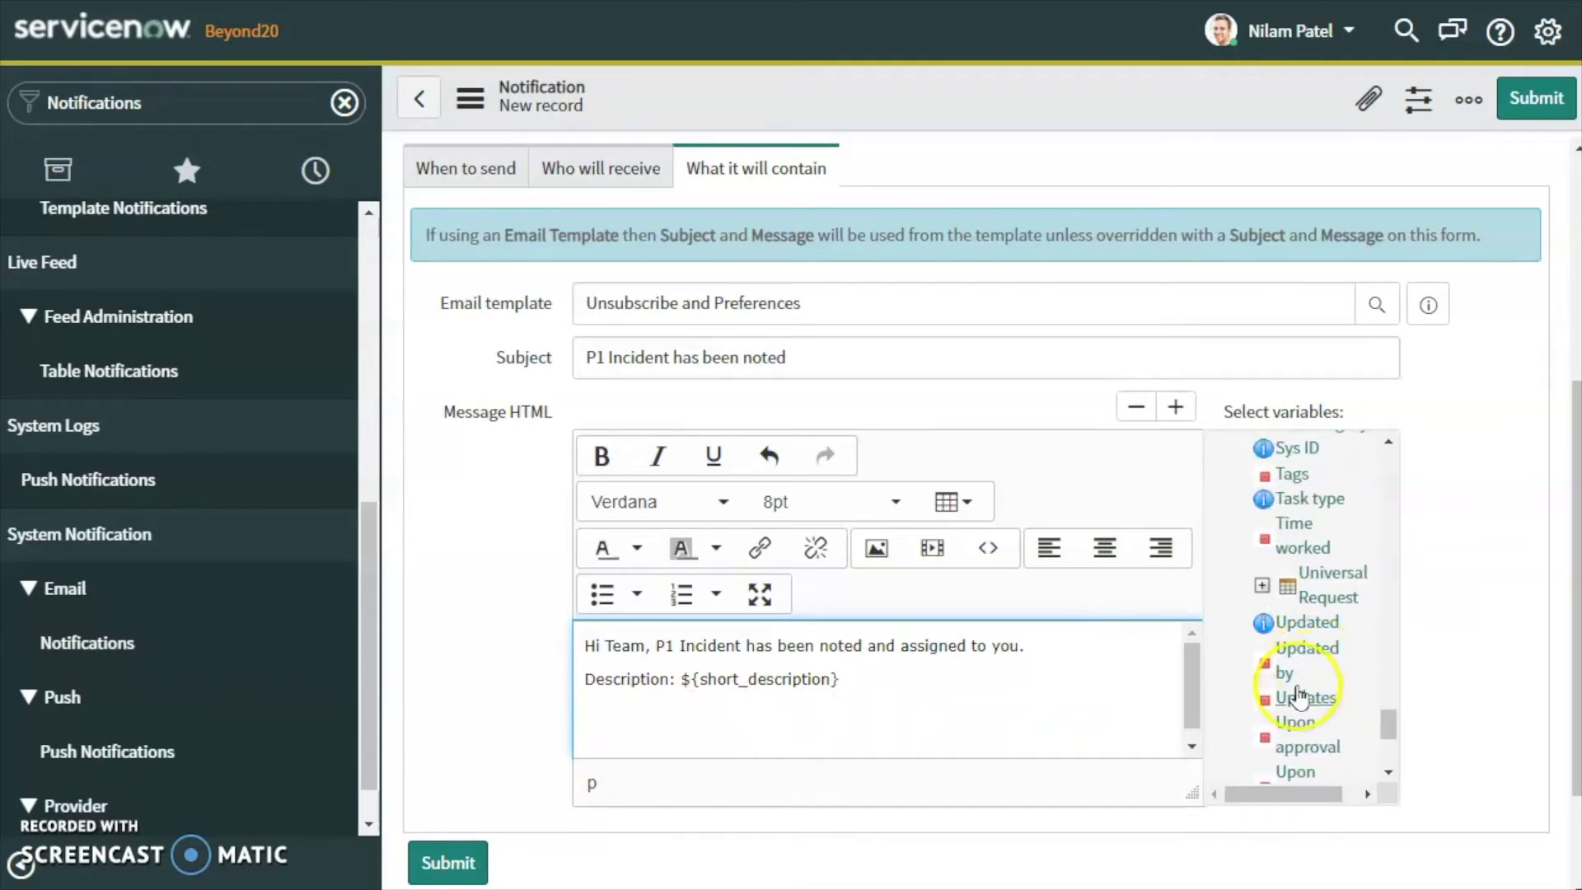
{"action": "scroll", "coordinate": [1316, 684], "scroll_direction": "down", "scroll_amount": 5}
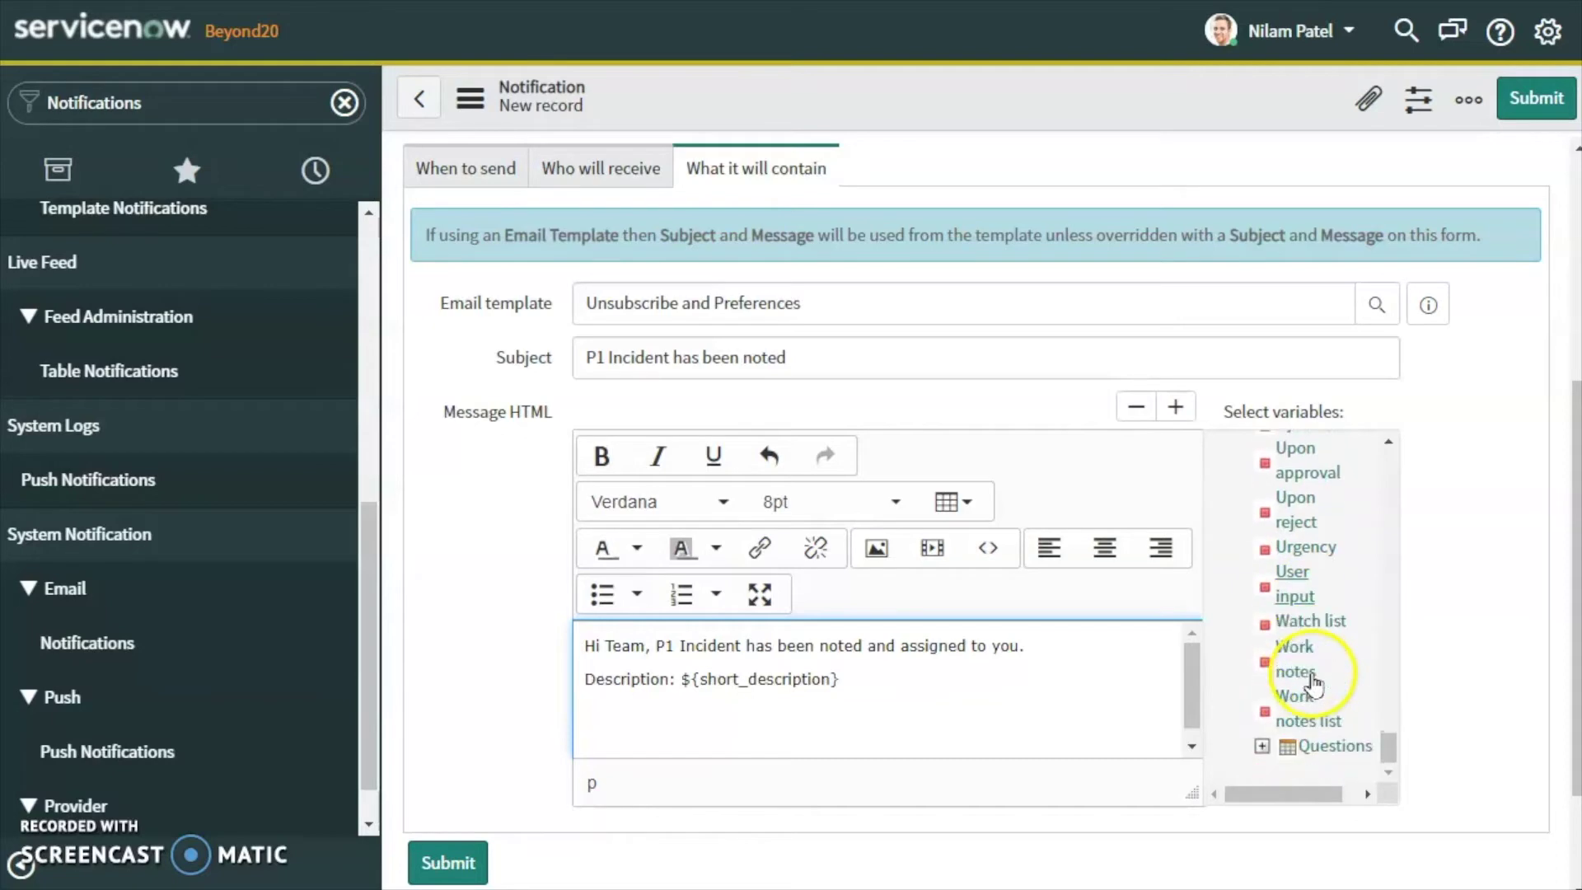
{"action": "scroll", "coordinate": [1275, 526], "scroll_direction": "up", "scroll_amount": 3}
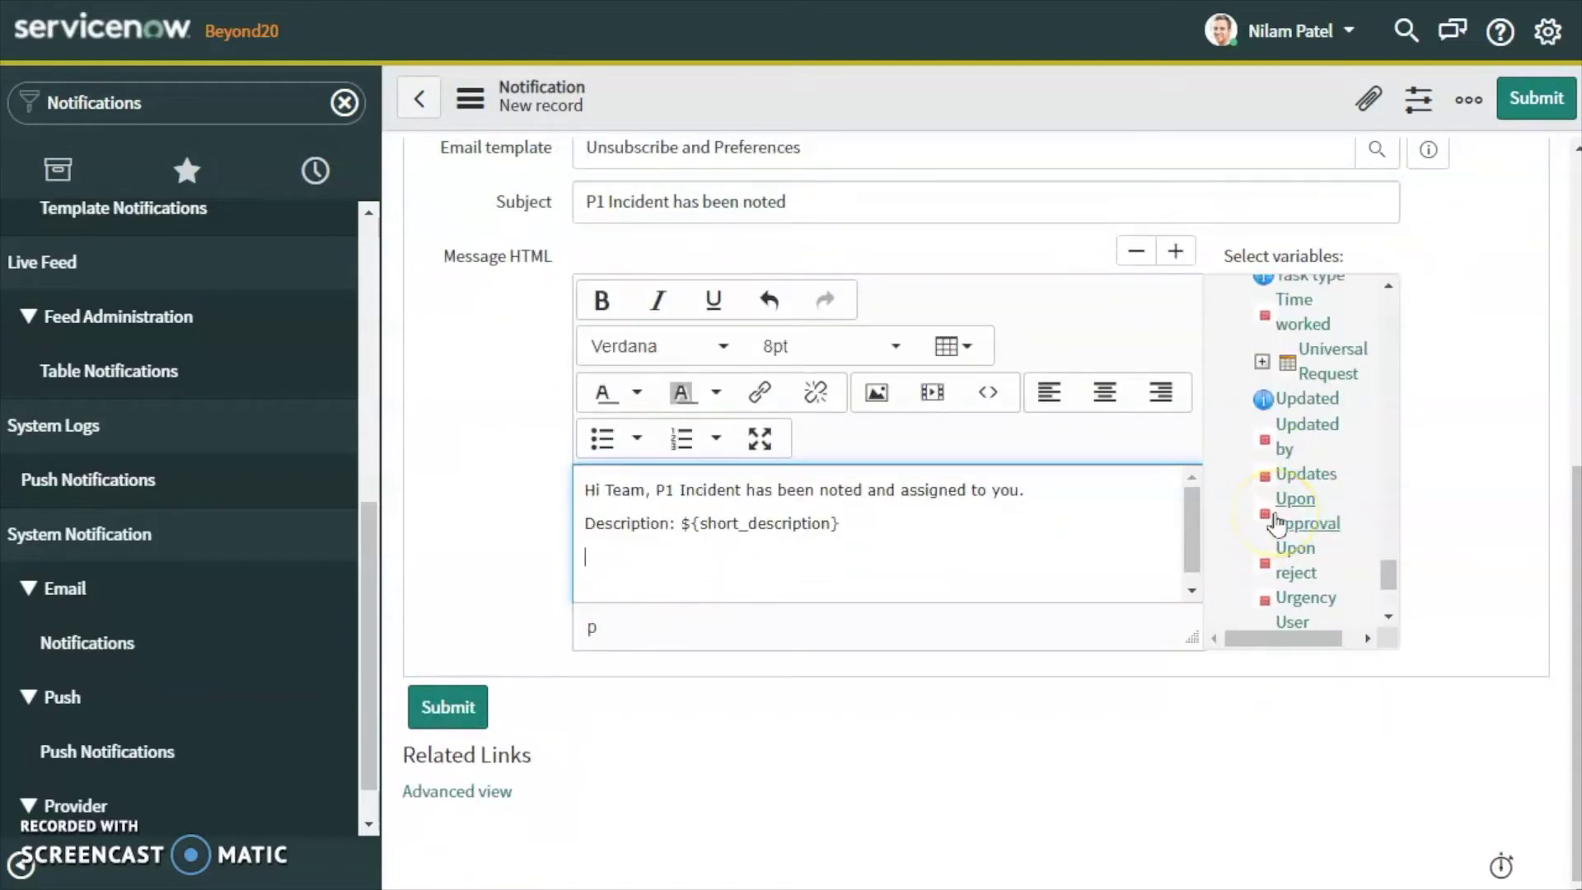
{"action": "scroll", "coordinate": [1319, 526], "scroll_direction": "up", "scroll_amount": 3}
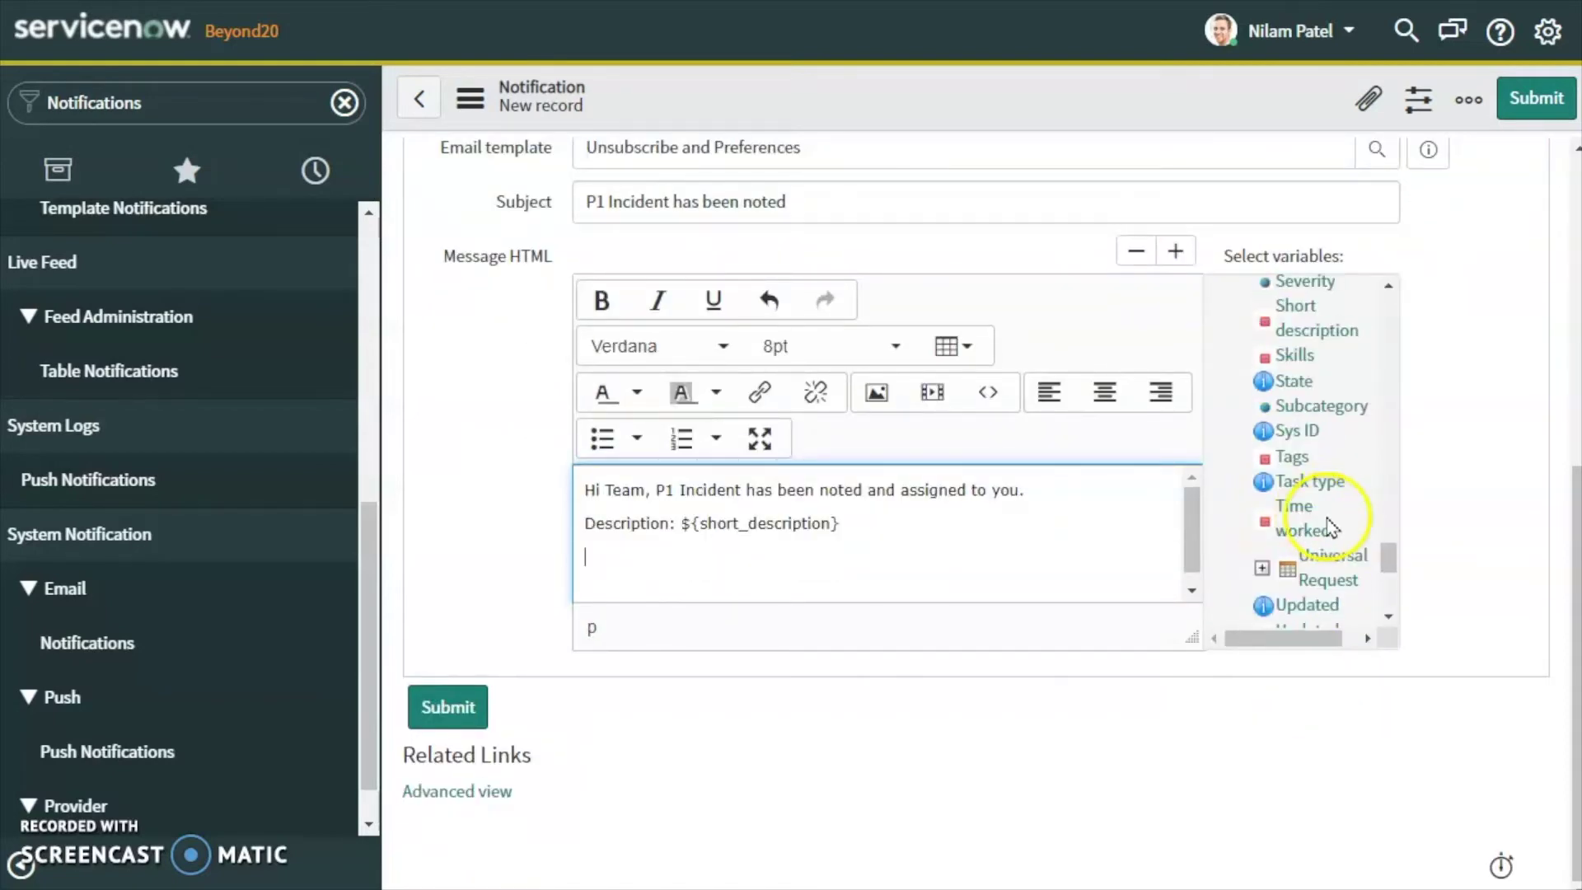
{"action": "scroll", "coordinate": [1312, 455], "scroll_direction": "up", "scroll_amount": 3}
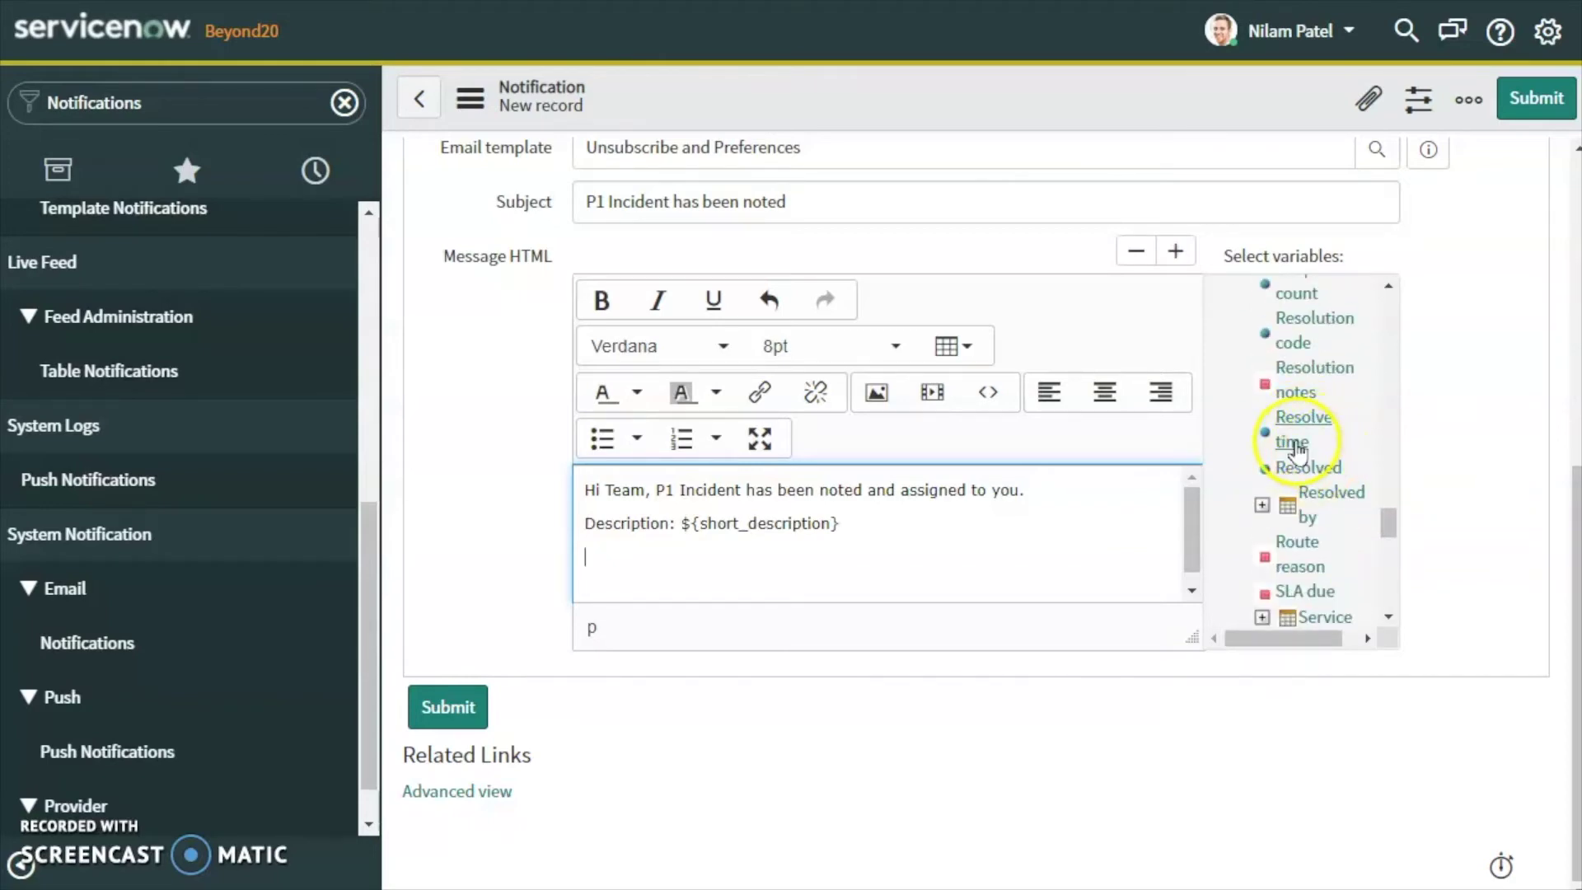
{"action": "left_click", "coordinate": [1302, 427]}
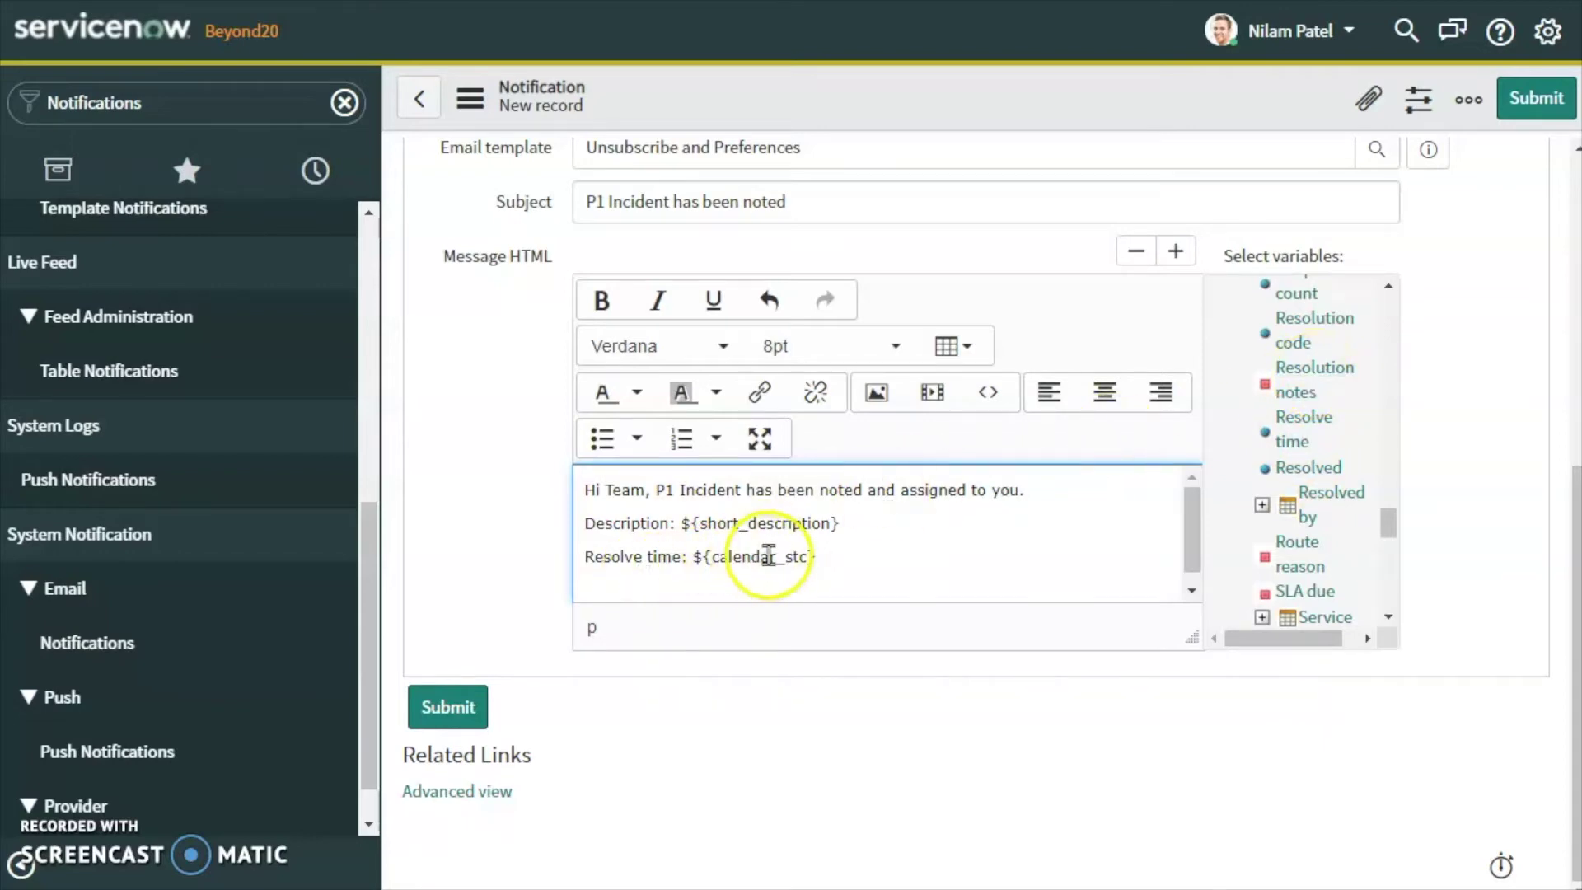
{"action": "scroll", "coordinate": [910, 486], "scroll_direction": "up", "scroll_amount": 3}
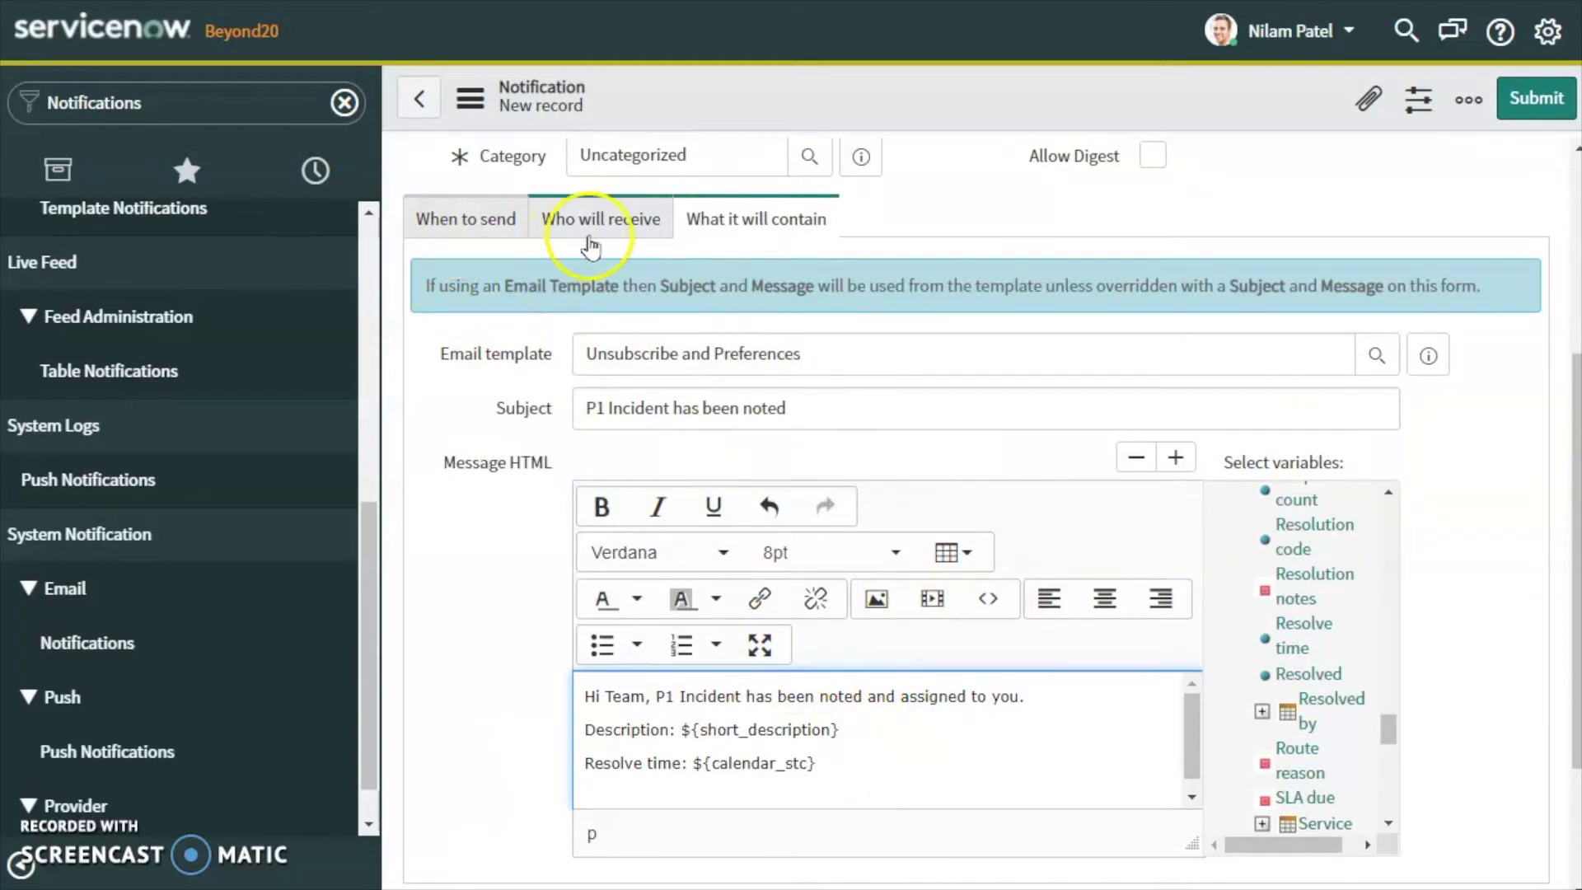
Make the notification send on insert and pick Priority as the condition field.
{"action": "left_click", "coordinate": [445, 221]}
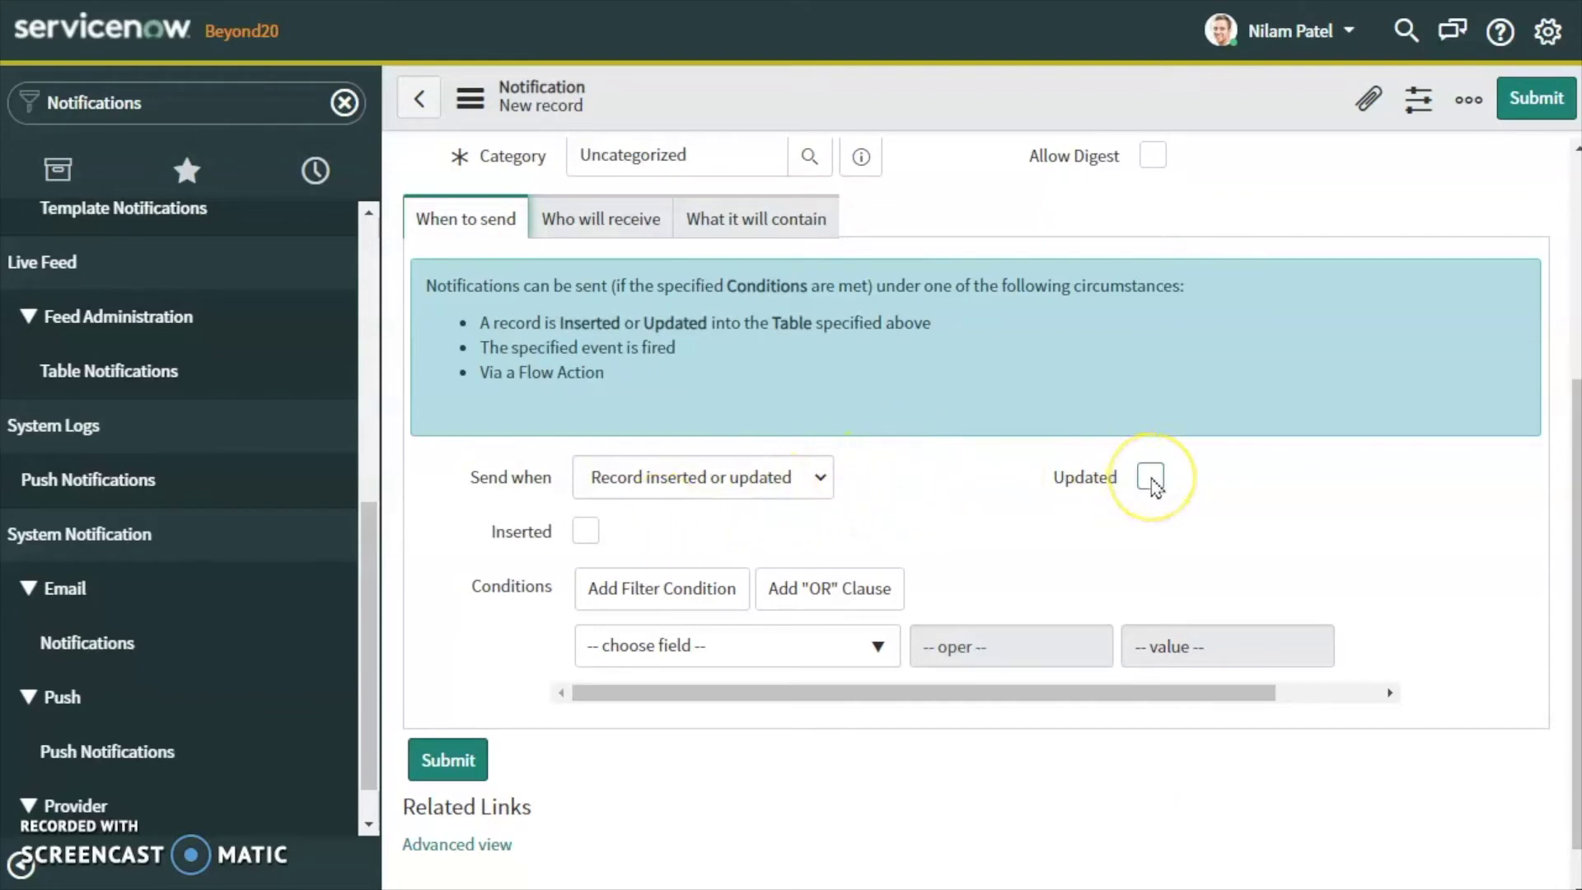
{"action": "left_click", "coordinate": [585, 533]}
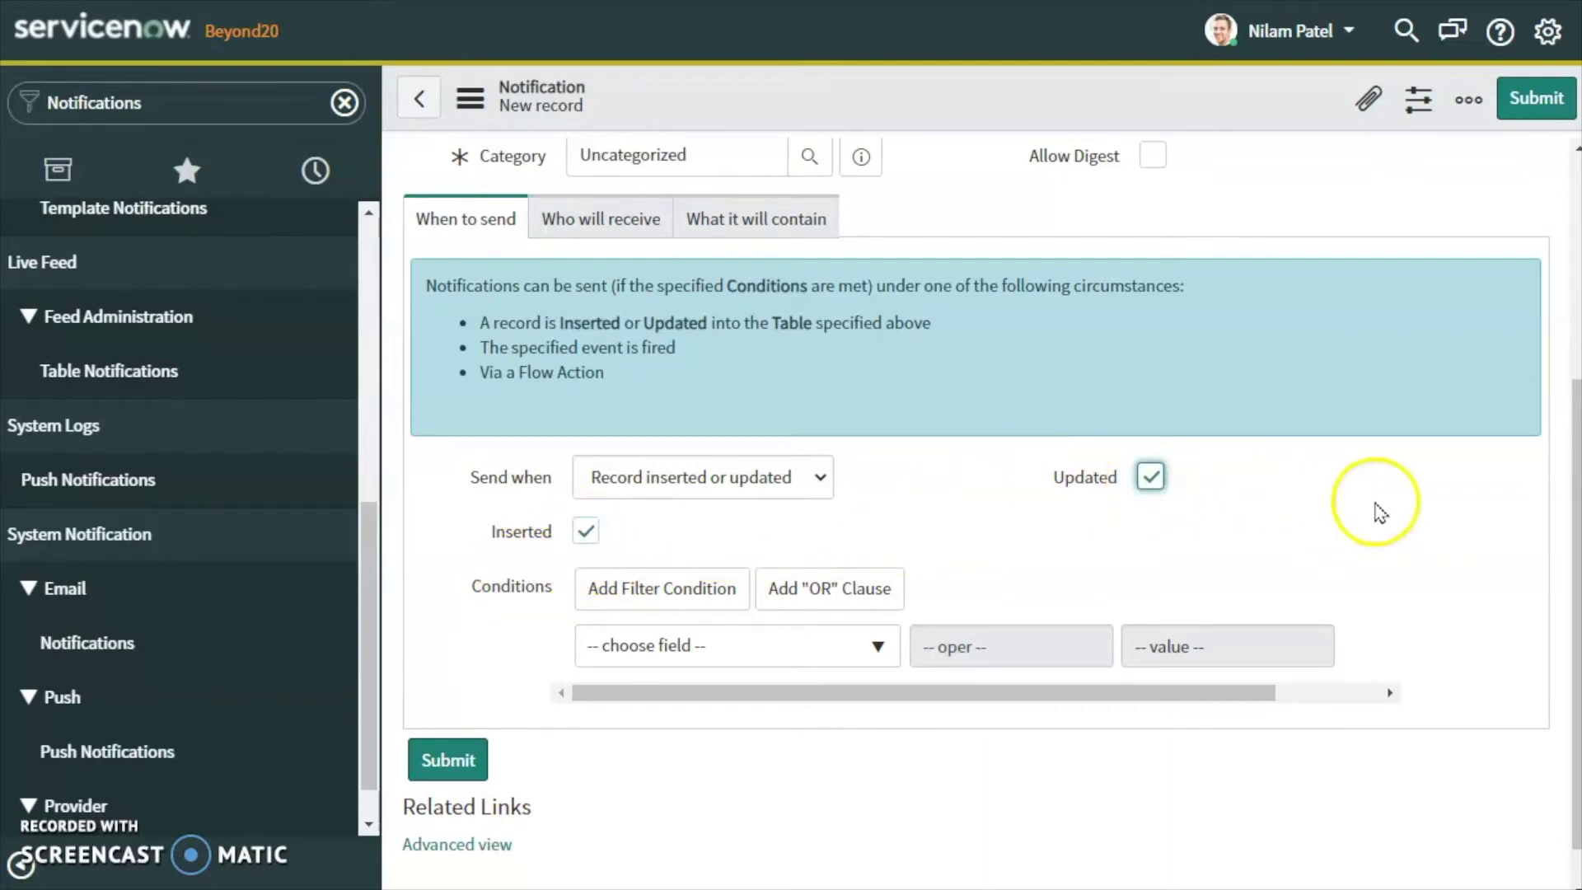
{"action": "left_click", "coordinate": [717, 653]}
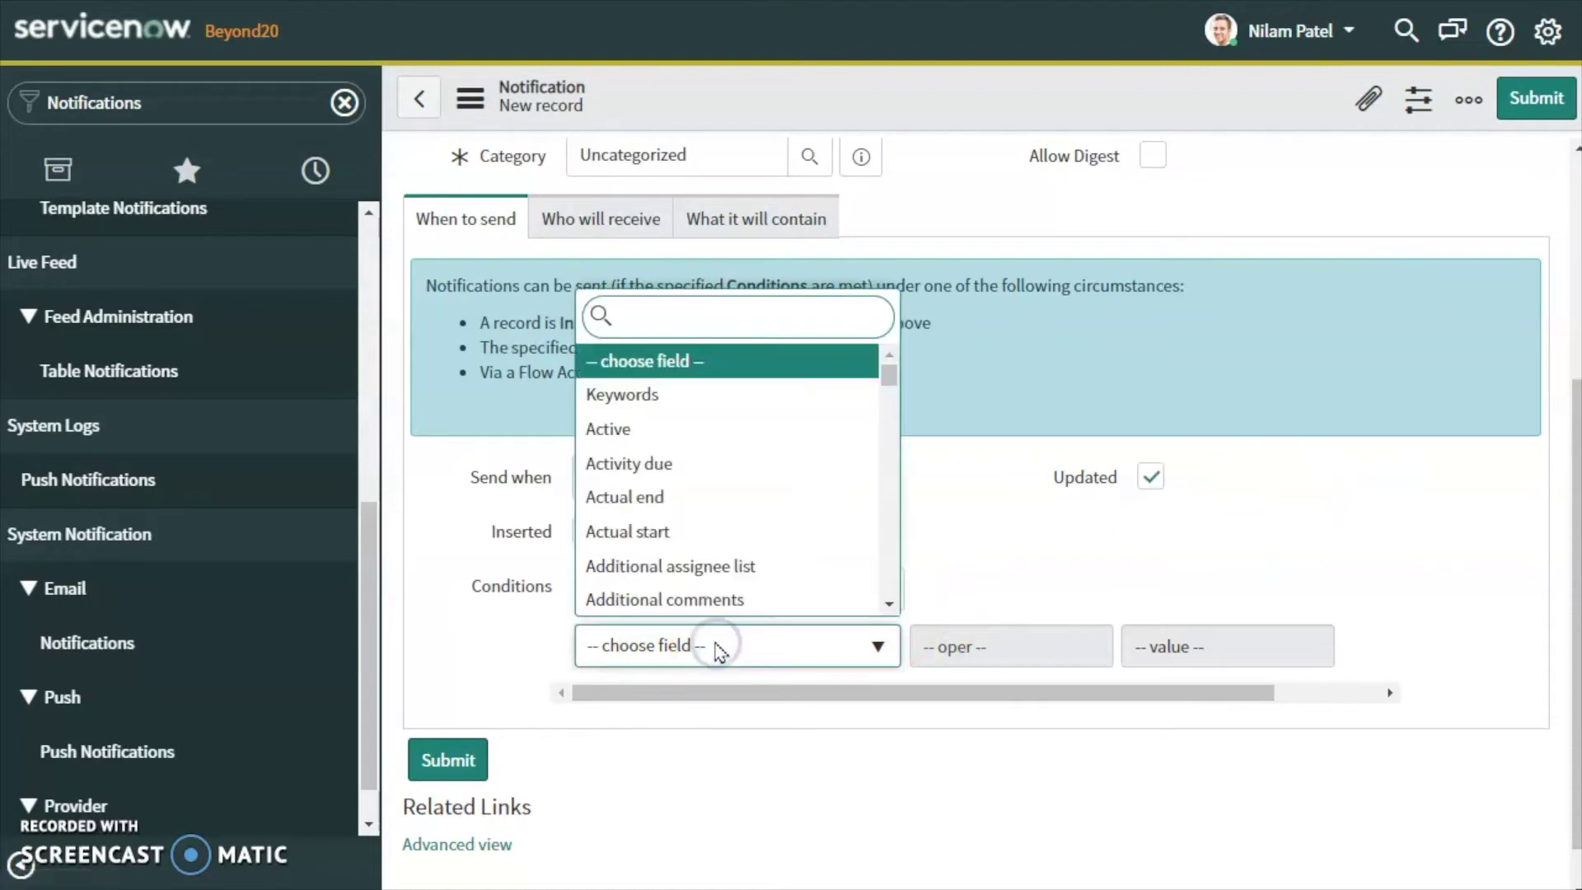
{"action": "type", "text": "pri"}
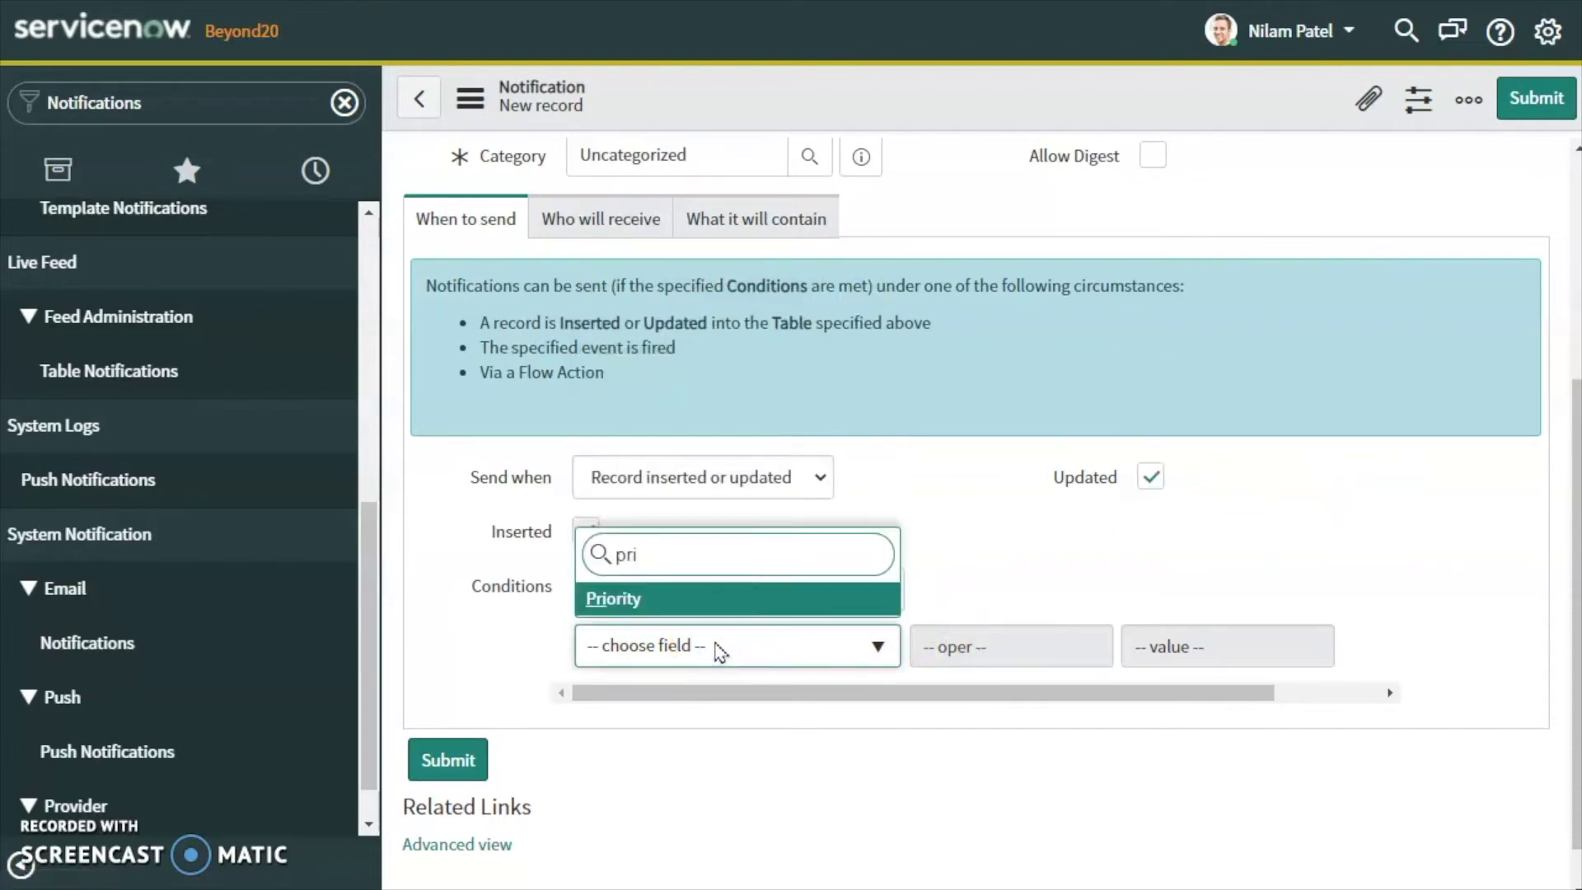
{"action": "type", "text": "r"}
{"action": "left_click", "coordinate": [708, 619]}
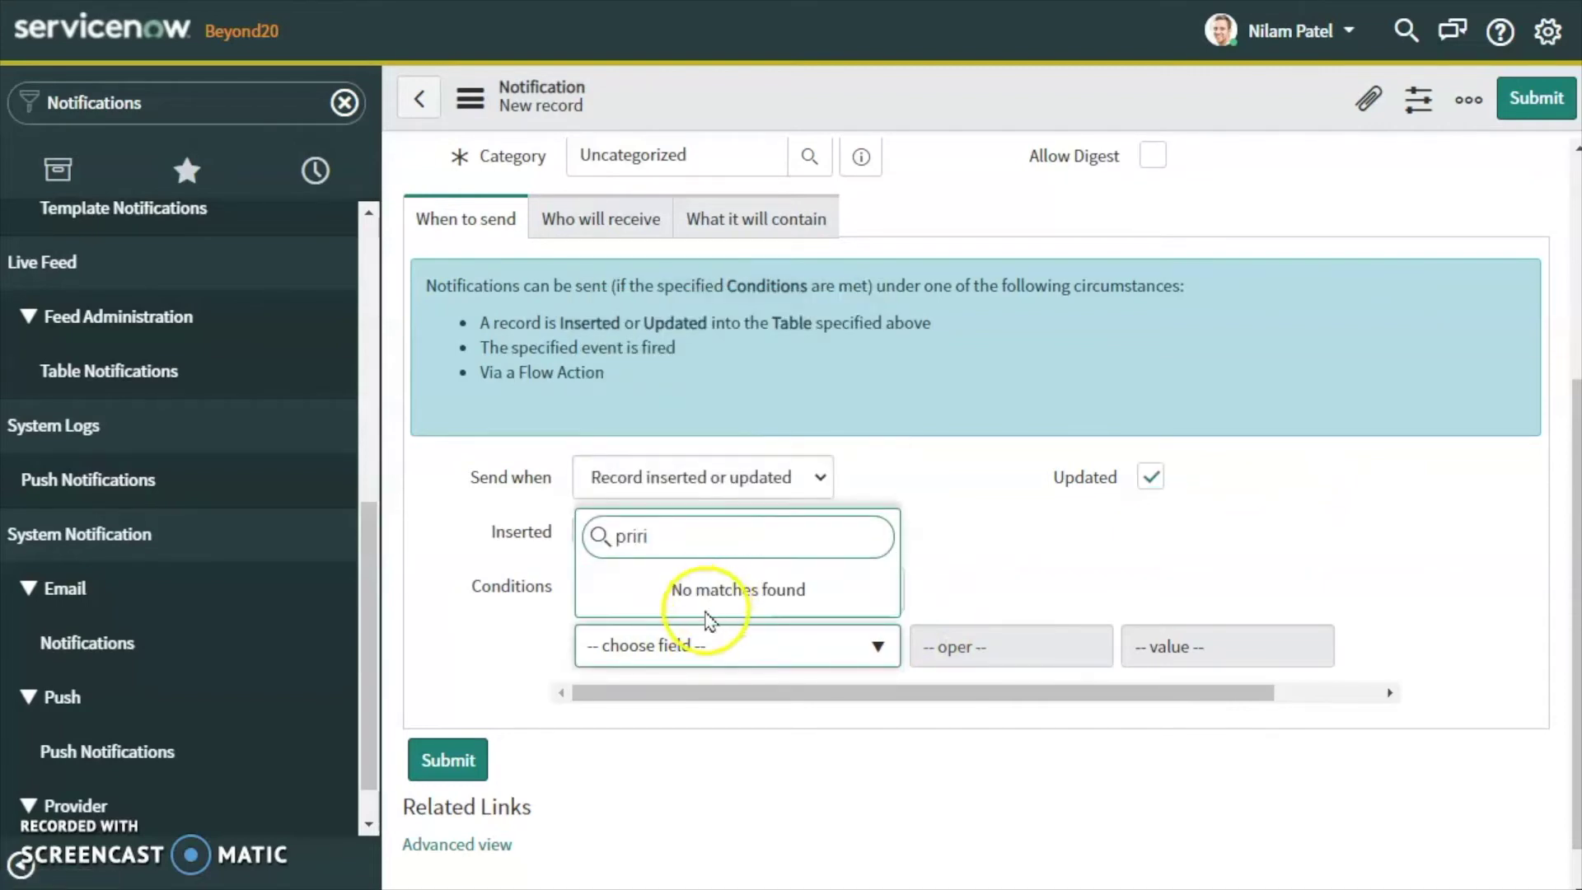
{"action": "key", "text": "BackSpace"}
{"action": "key", "text": "BackSpace"}
{"action": "type", "text": "o"}
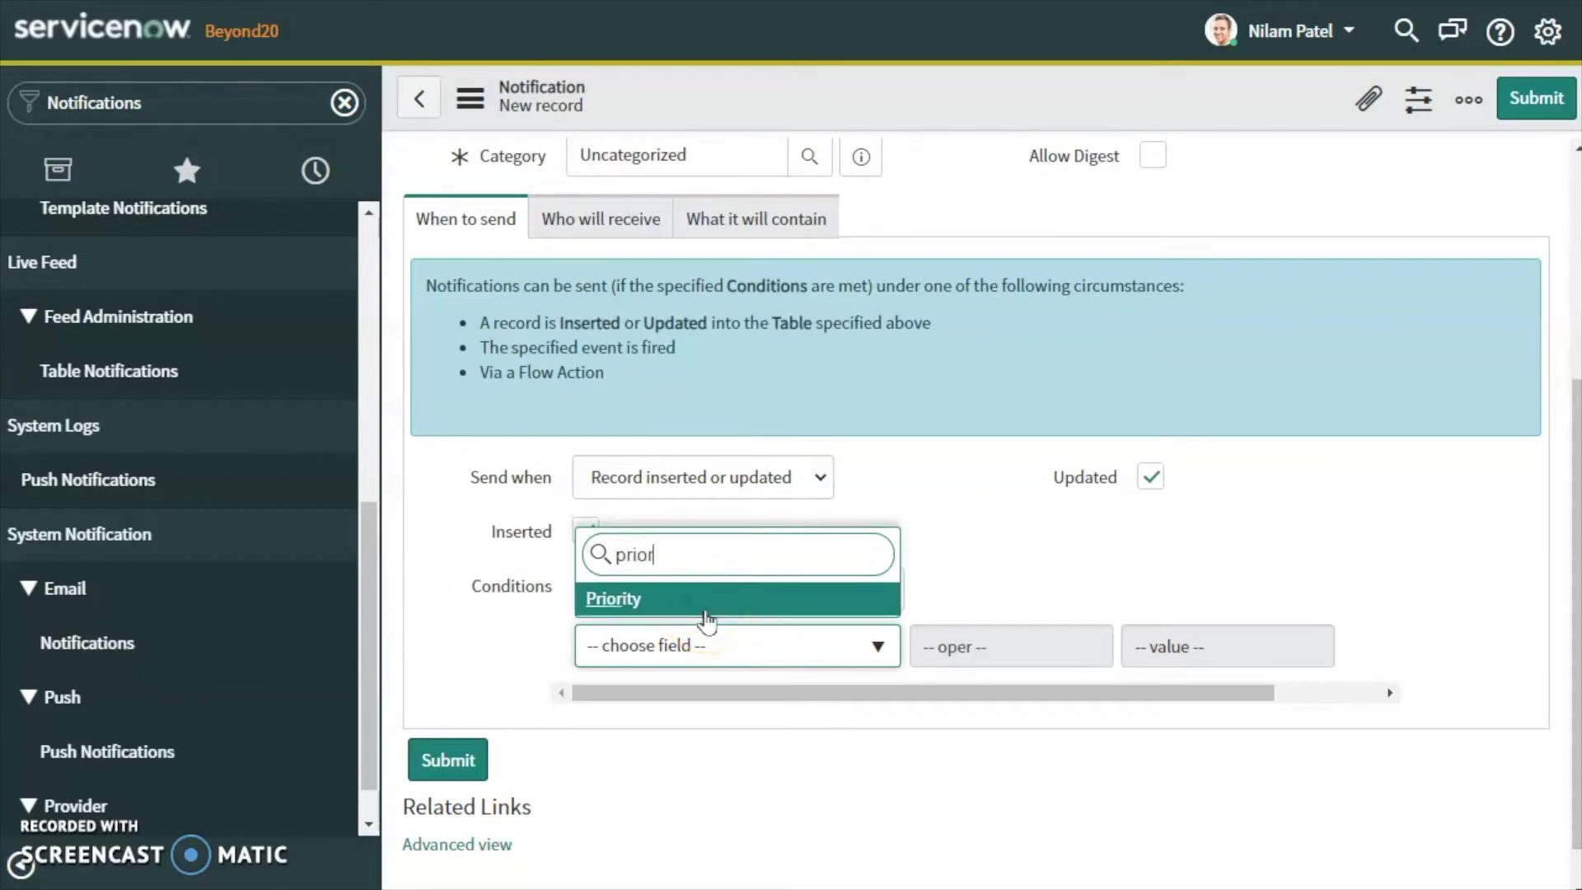
{"action": "left_click", "coordinate": [655, 599]}
Complete the condition as Priority changes to 1 - Critical.
{"action": "left_click", "coordinate": [1026, 650]}
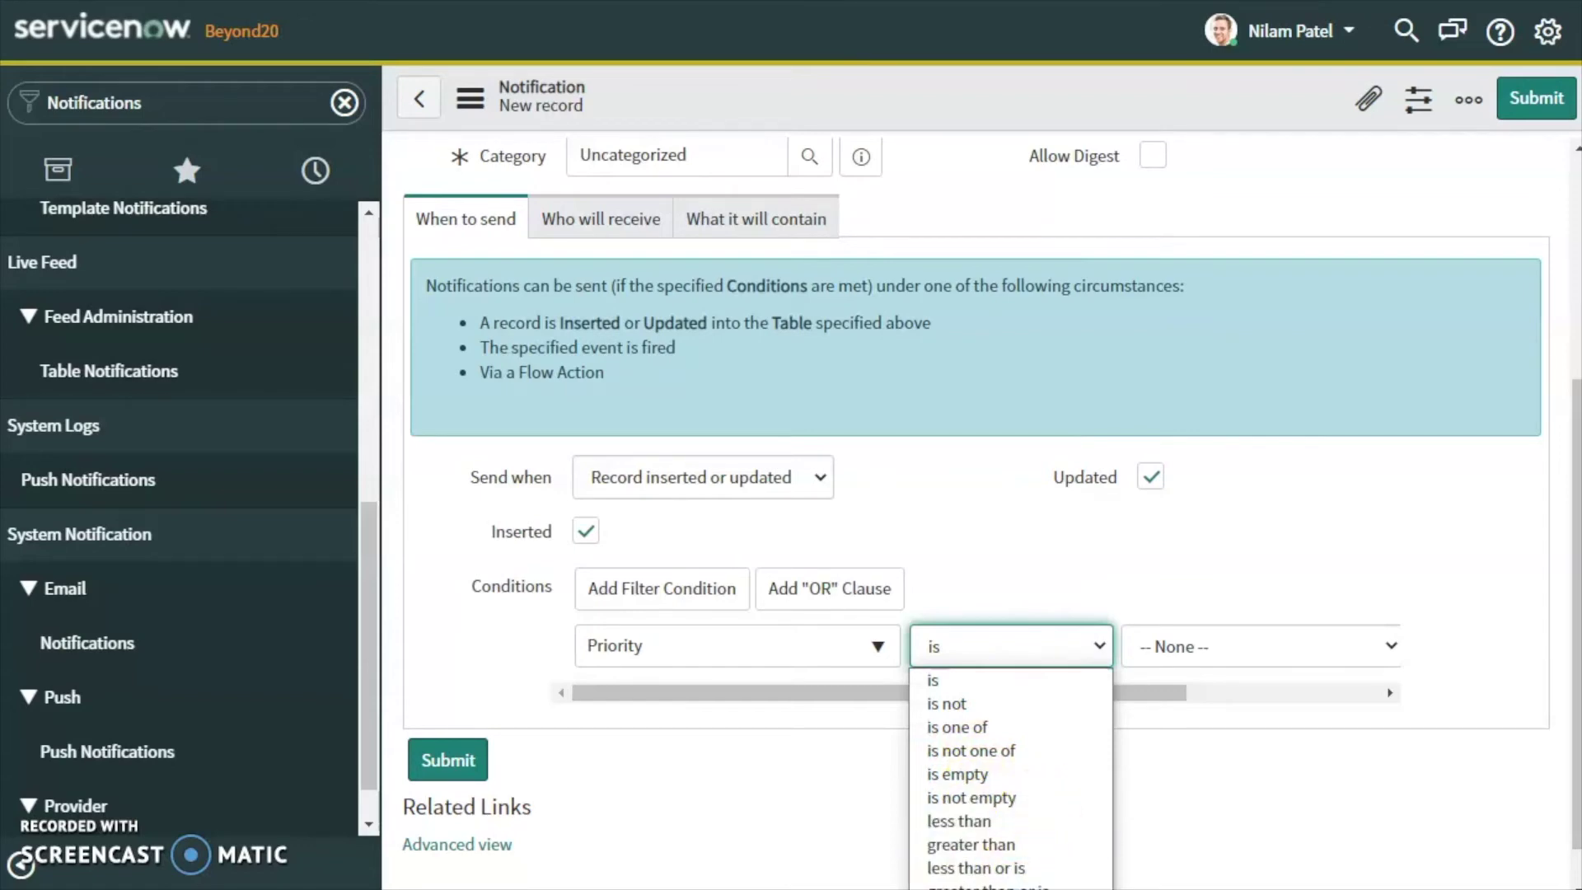
{"action": "left_click", "coordinate": [1012, 889]}
{"action": "left_click", "coordinate": [1215, 648]}
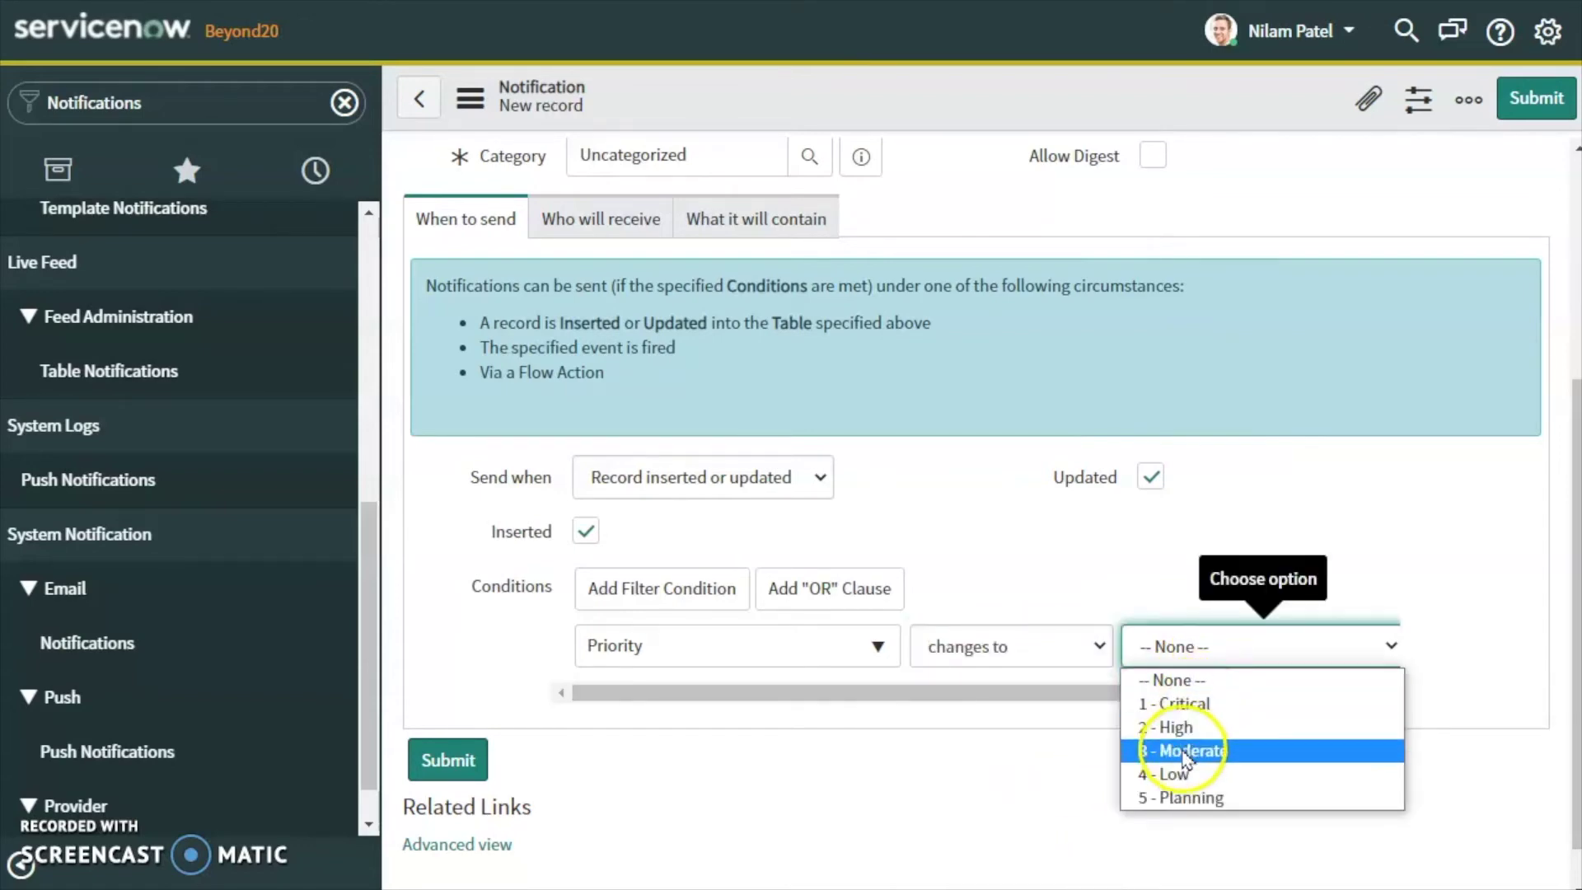
{"action": "left_click", "coordinate": [1181, 705]}
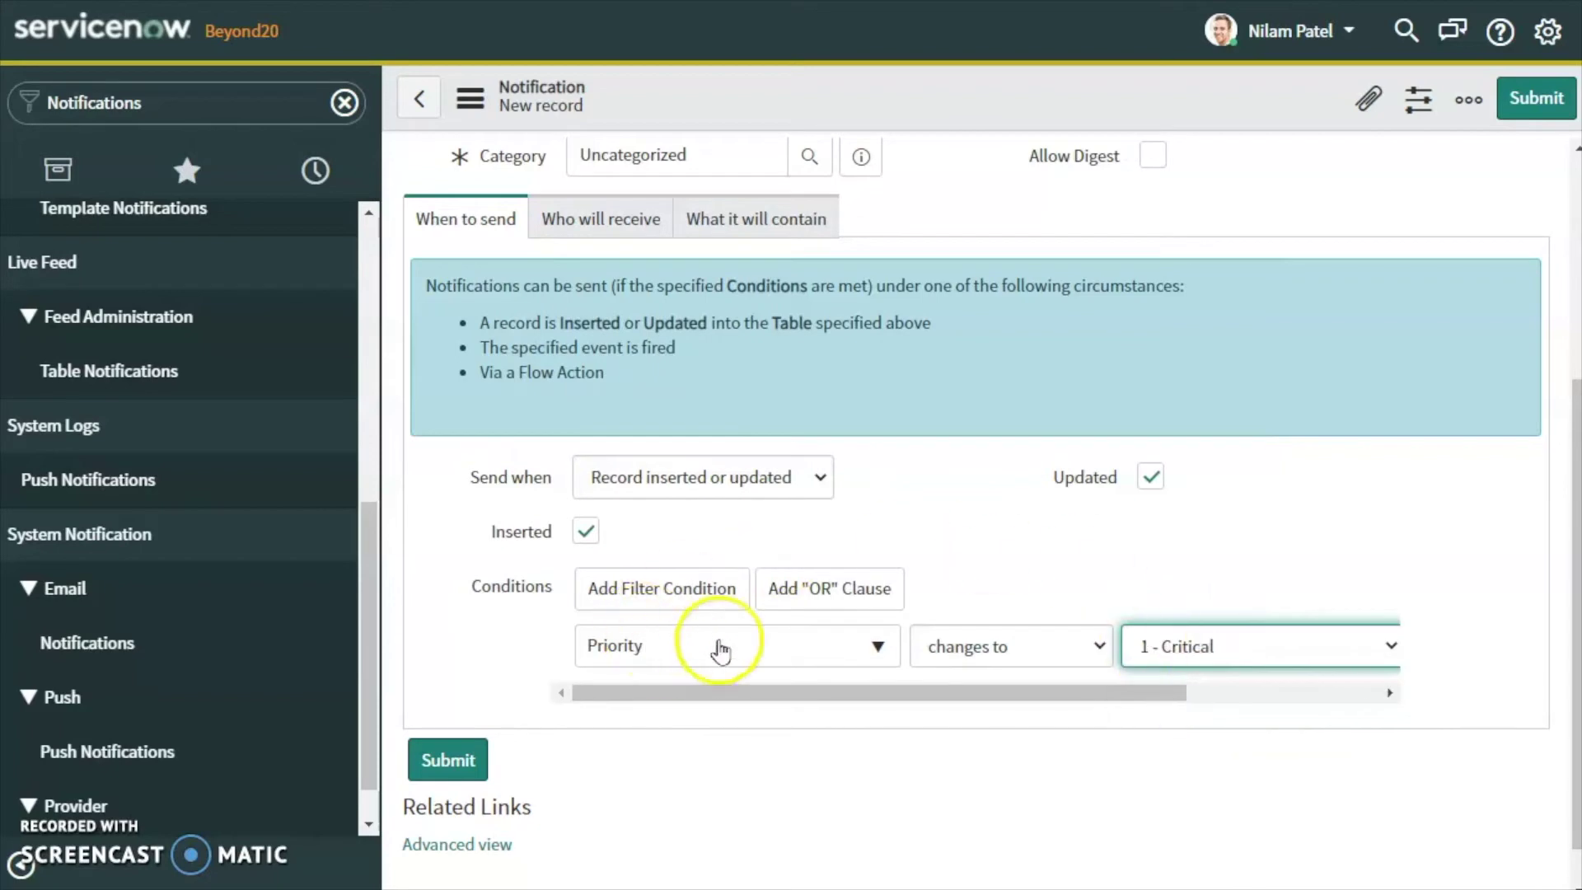
{"action": "left_click", "coordinate": [593, 238]}
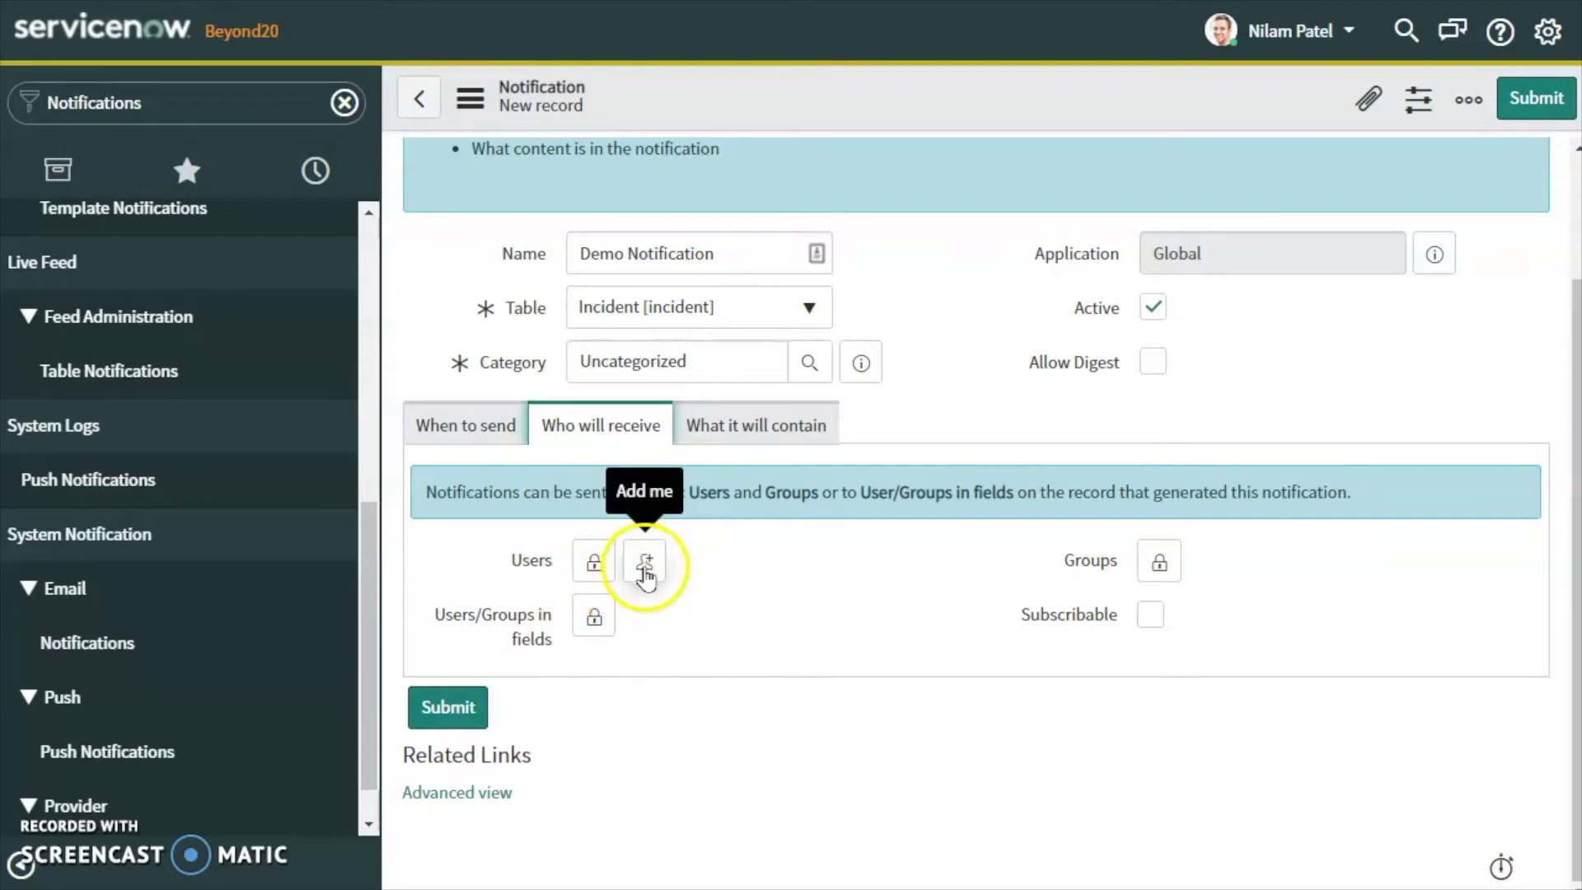
Add the current user to the Users recipient list with Add me.
{"action": "left_click", "coordinate": [597, 568]}
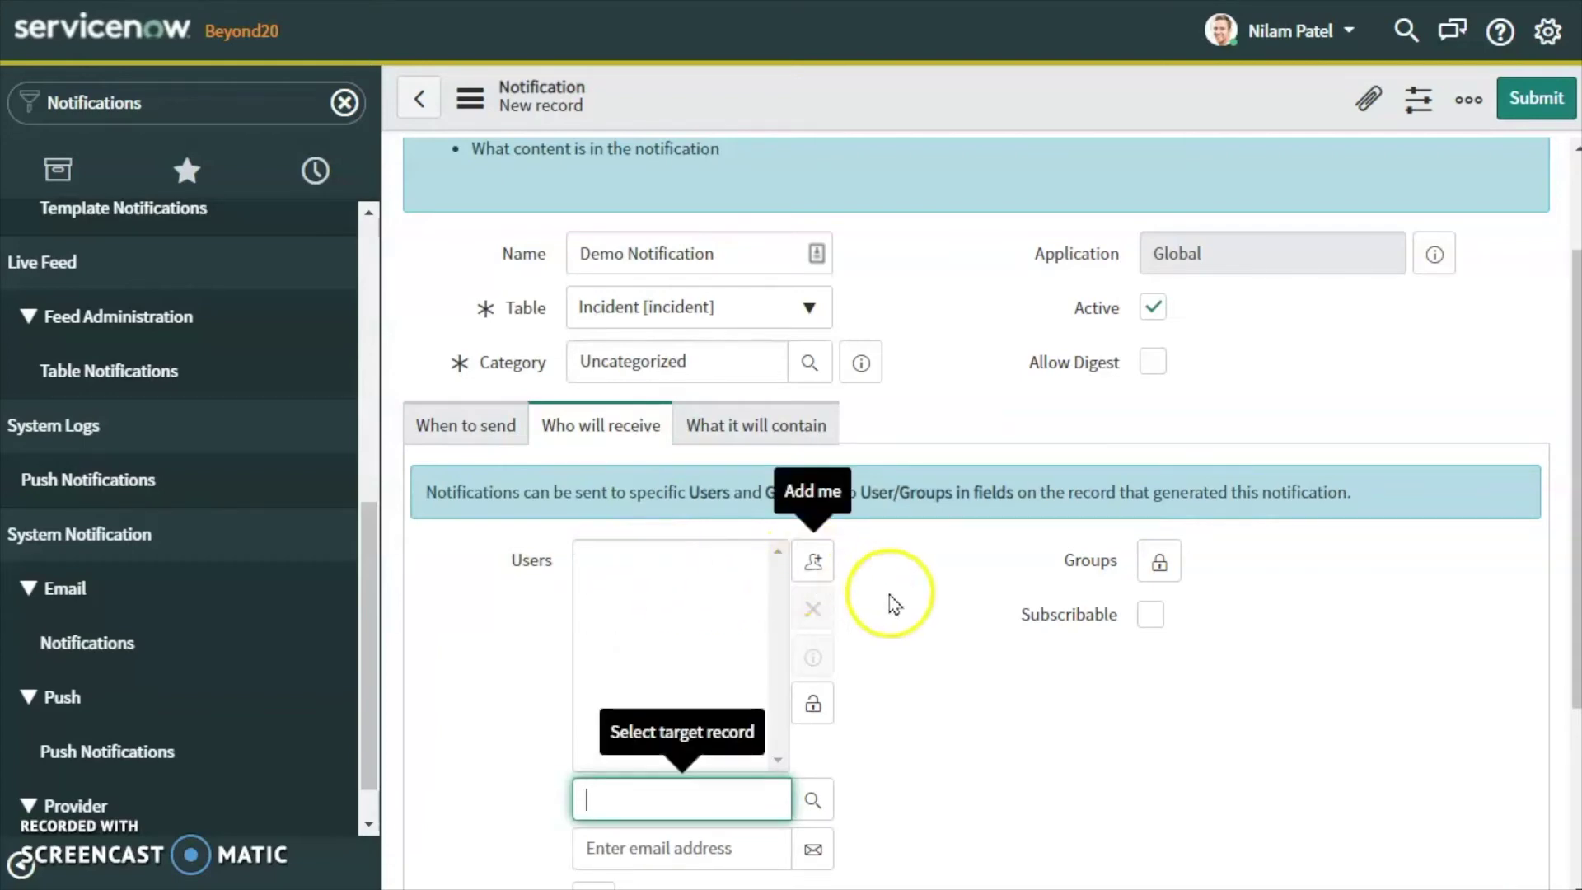
{"action": "left_click", "coordinate": [813, 561]}
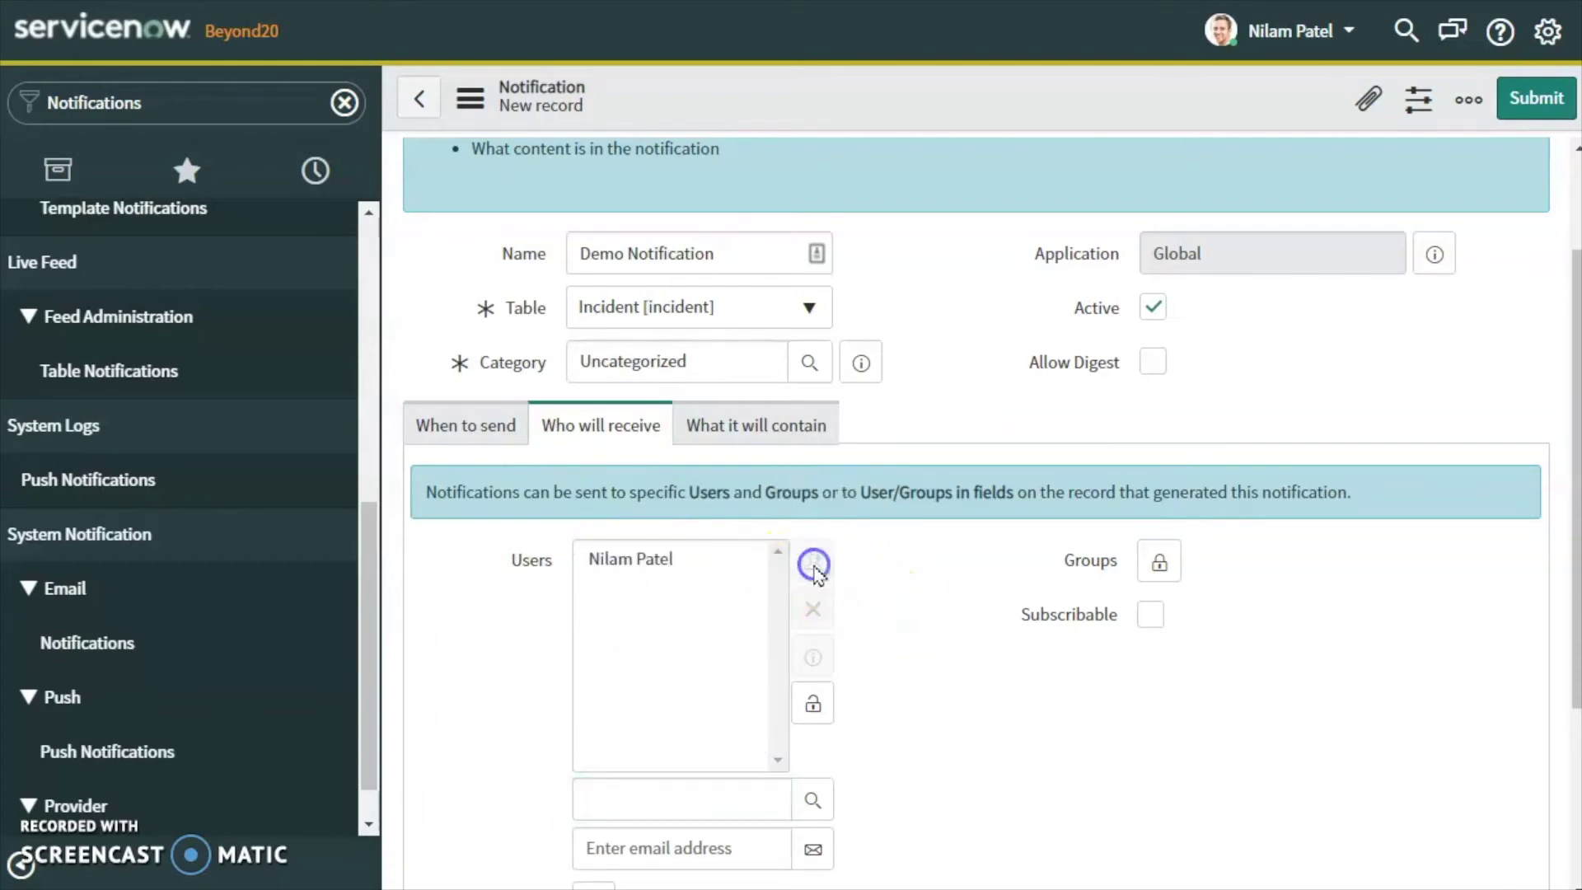
{"action": "scroll", "coordinate": [882, 783], "scroll_direction": "down", "scroll_amount": 3}
{"action": "left_click", "coordinate": [906, 617]}
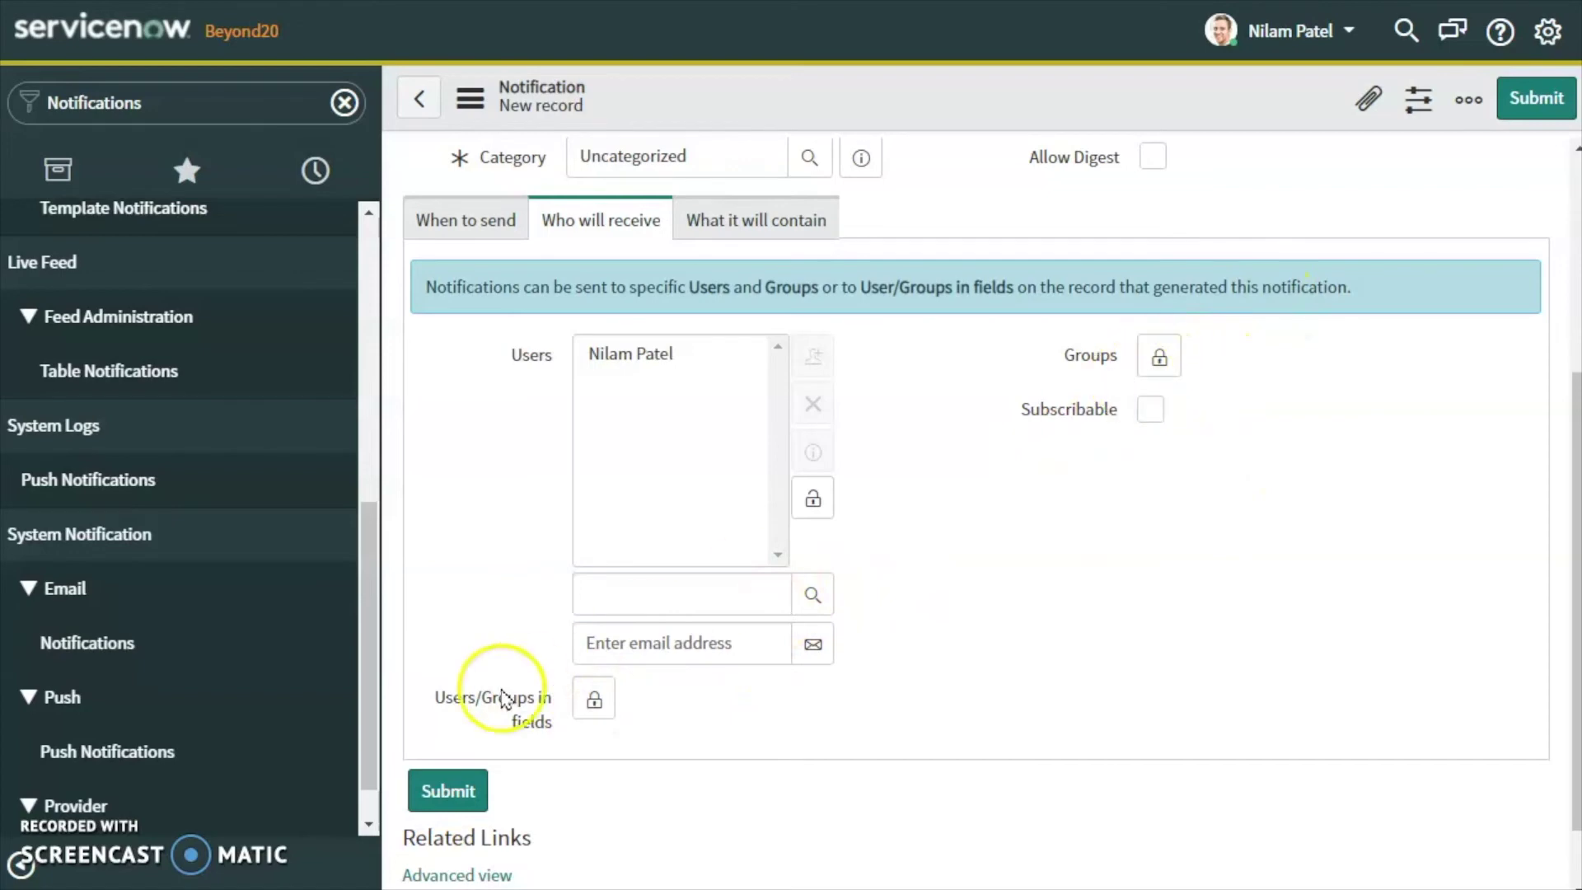
Add the Incident Management group as a recipient and lock both recipient lists.
{"action": "left_click", "coordinate": [1159, 356]}
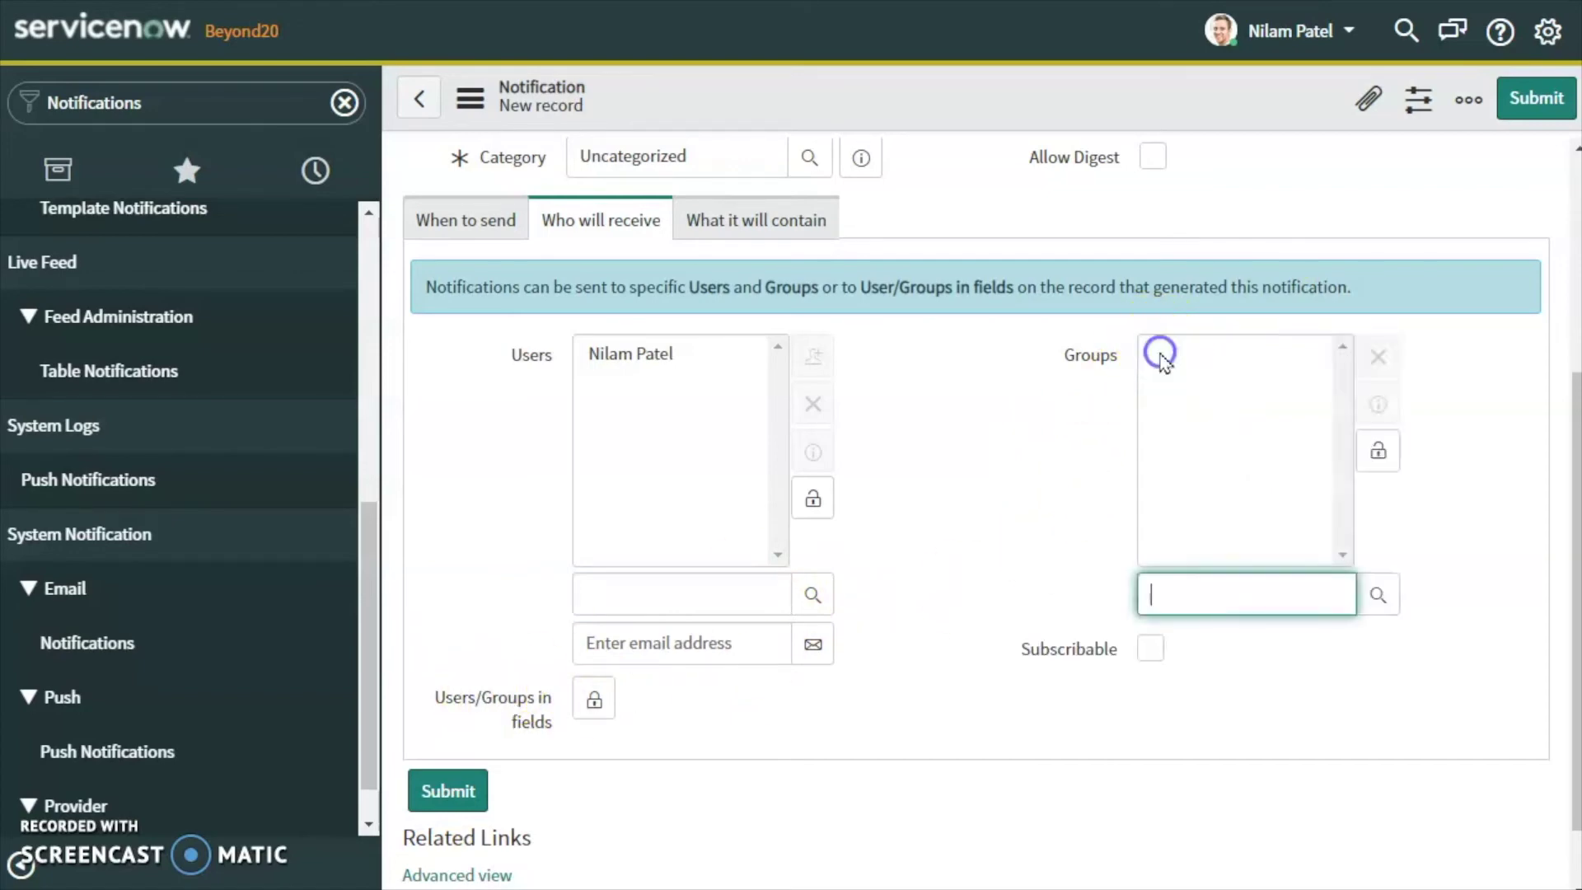
{"action": "left_click", "coordinate": [1174, 609]}
{"action": "type", "text": "inci"}
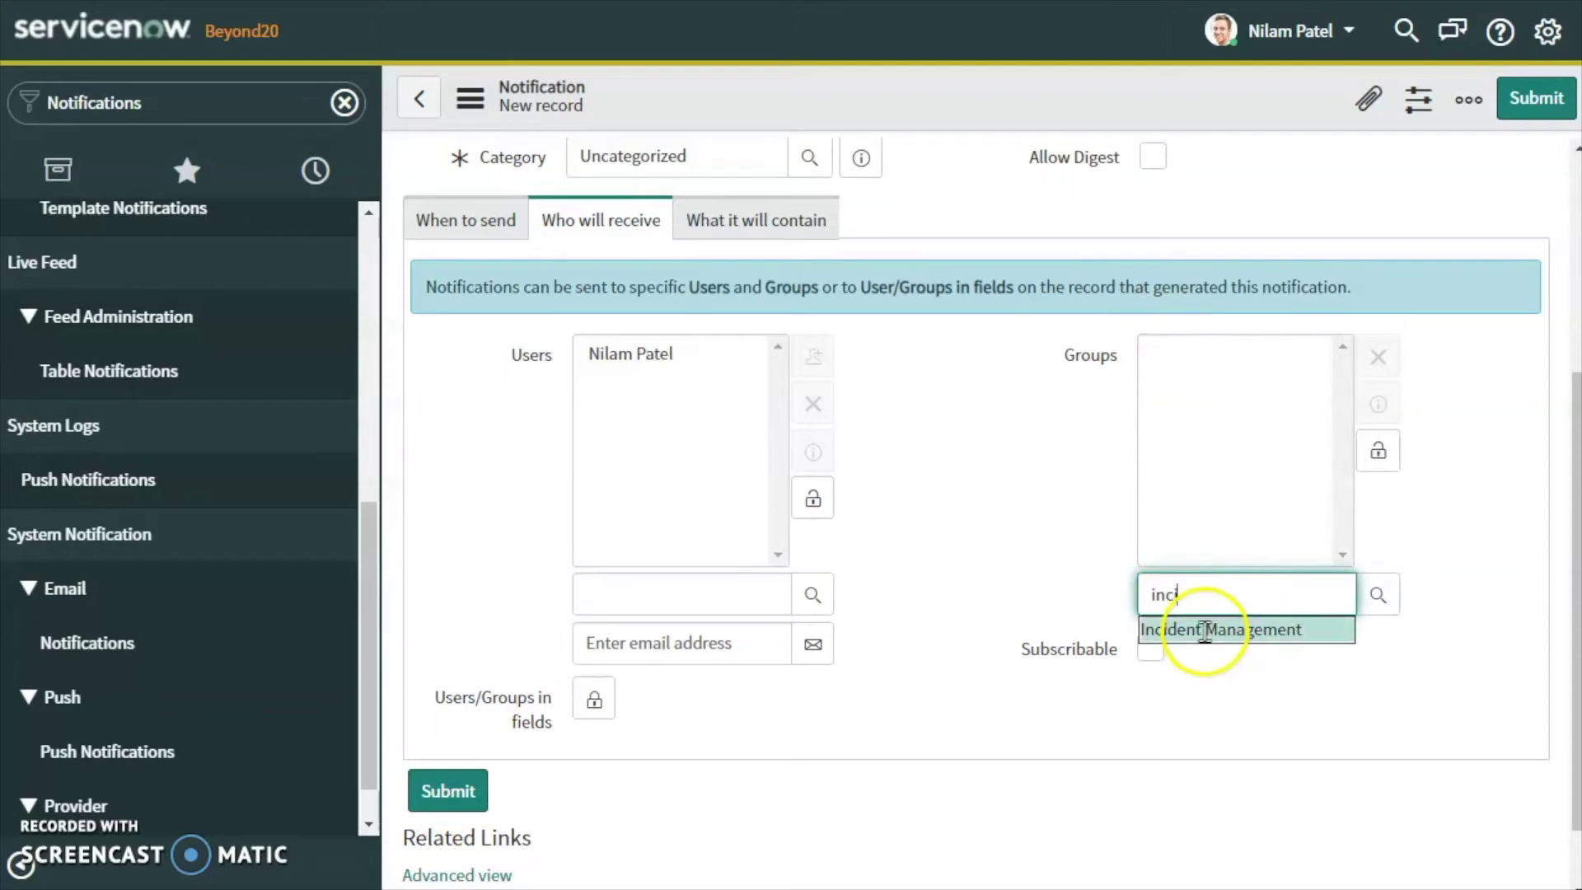
{"action": "left_click", "coordinate": [1203, 630]}
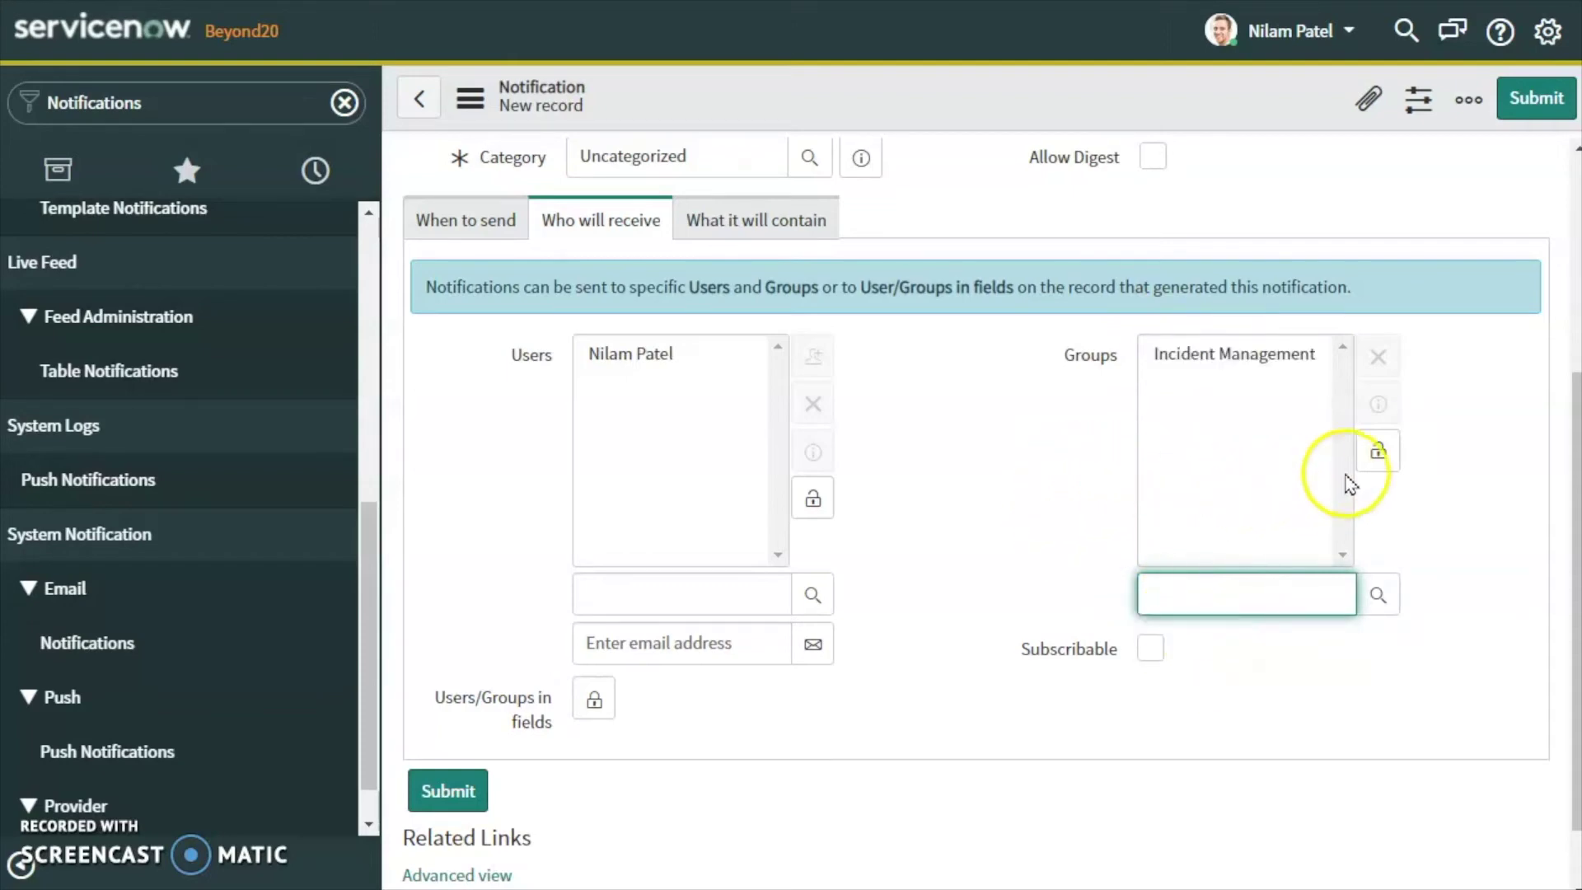
{"action": "left_click", "coordinate": [1378, 451]}
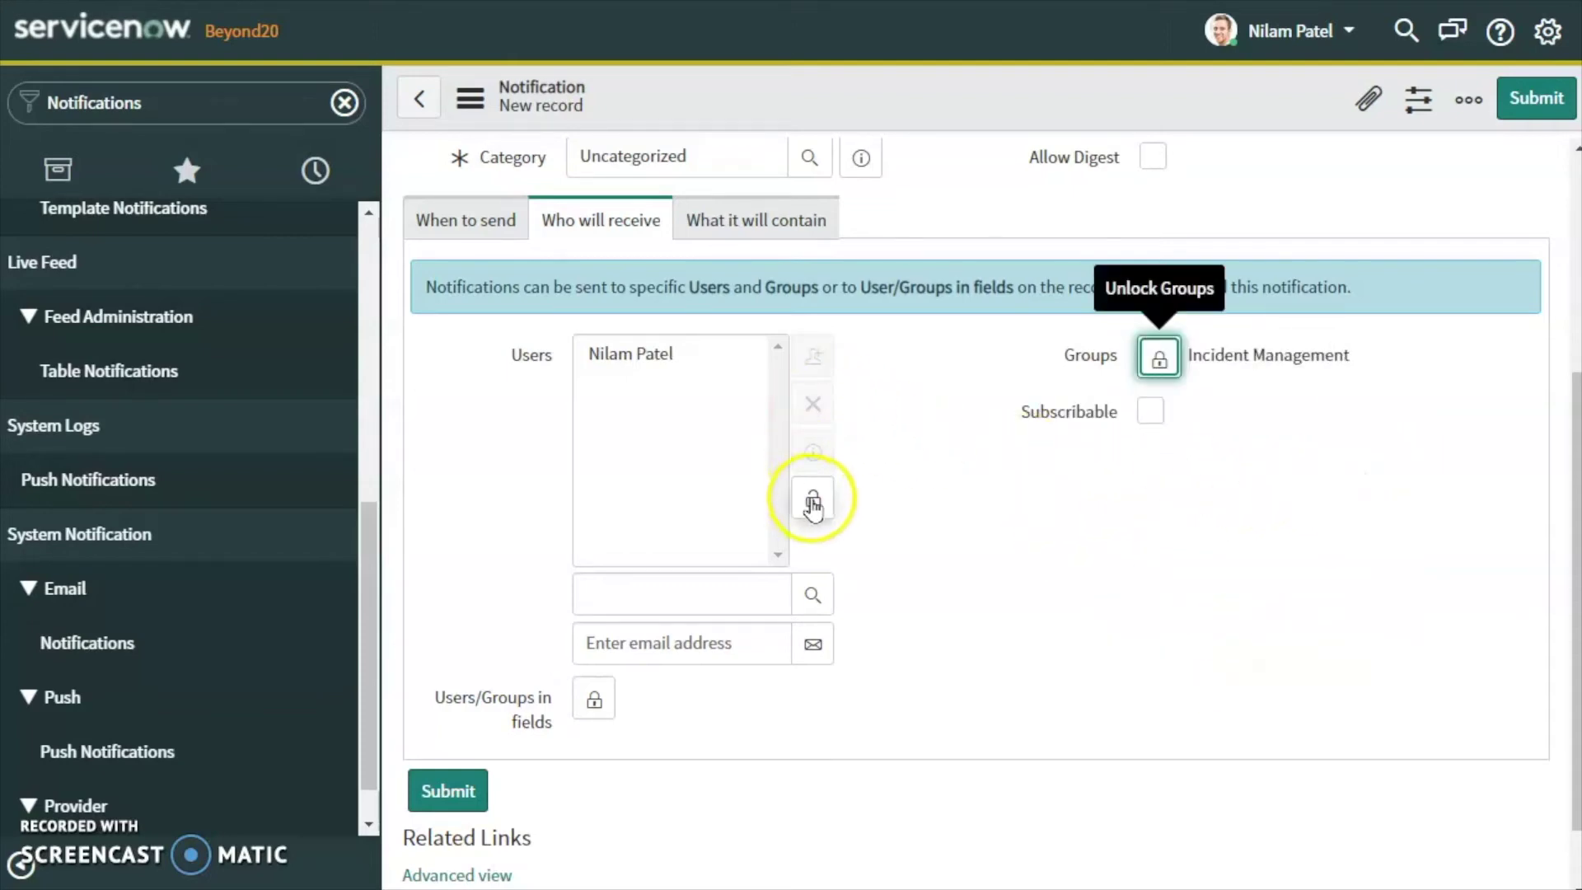
{"action": "left_click", "coordinate": [813, 498]}
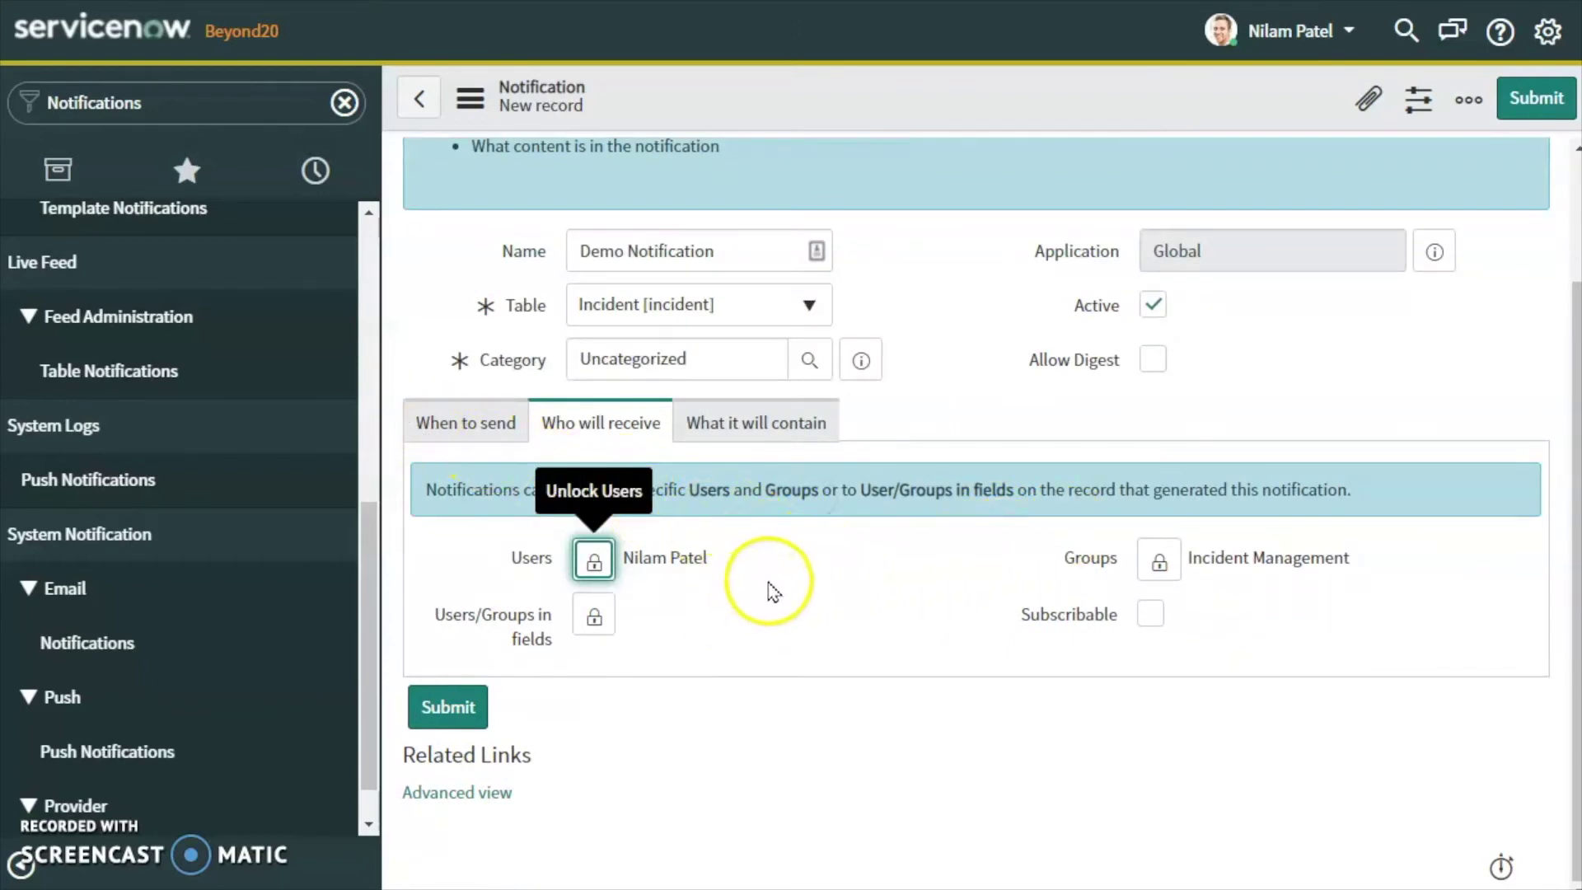
{"action": "left_click", "coordinate": [461, 423]}
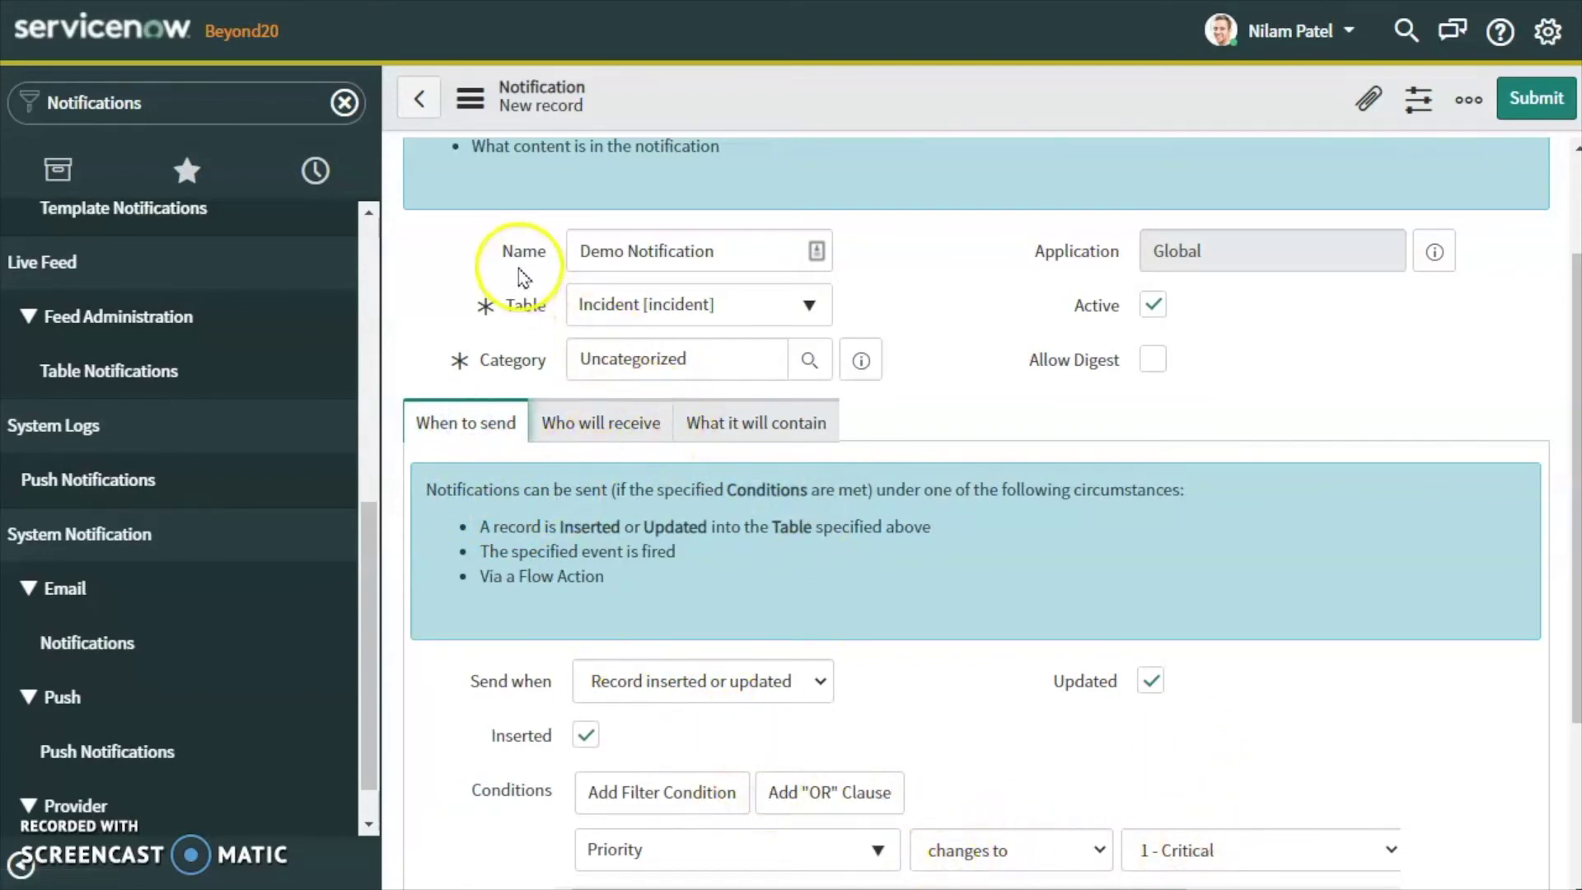
Review the Who will receive and What it will contain tabs, then save Demo Notification.
{"action": "left_click", "coordinate": [603, 423]}
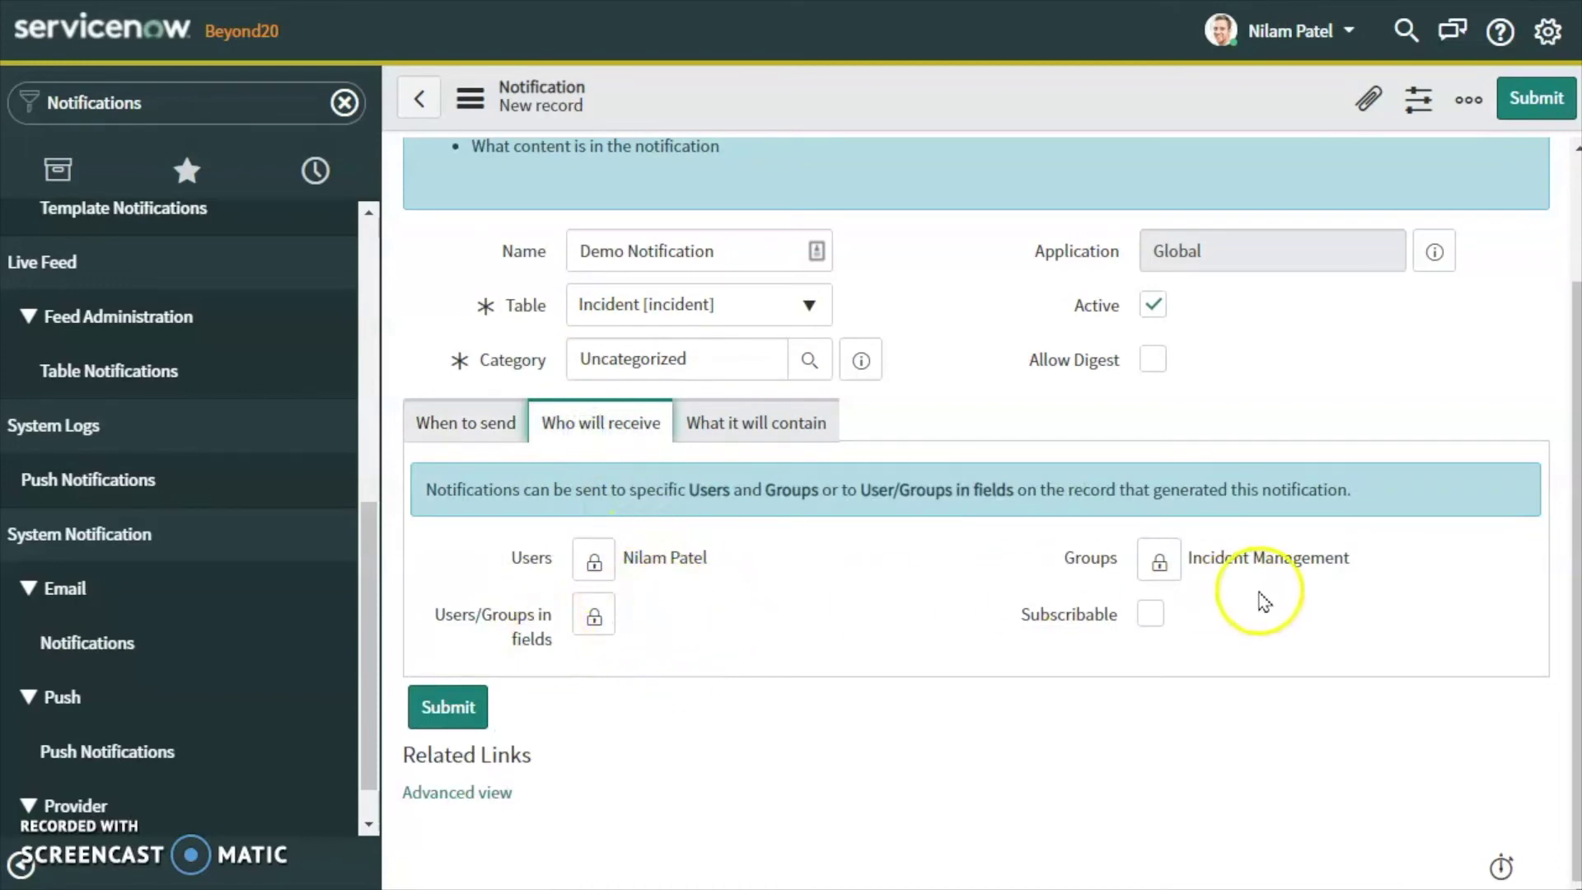
{"action": "left_click", "coordinate": [754, 425]}
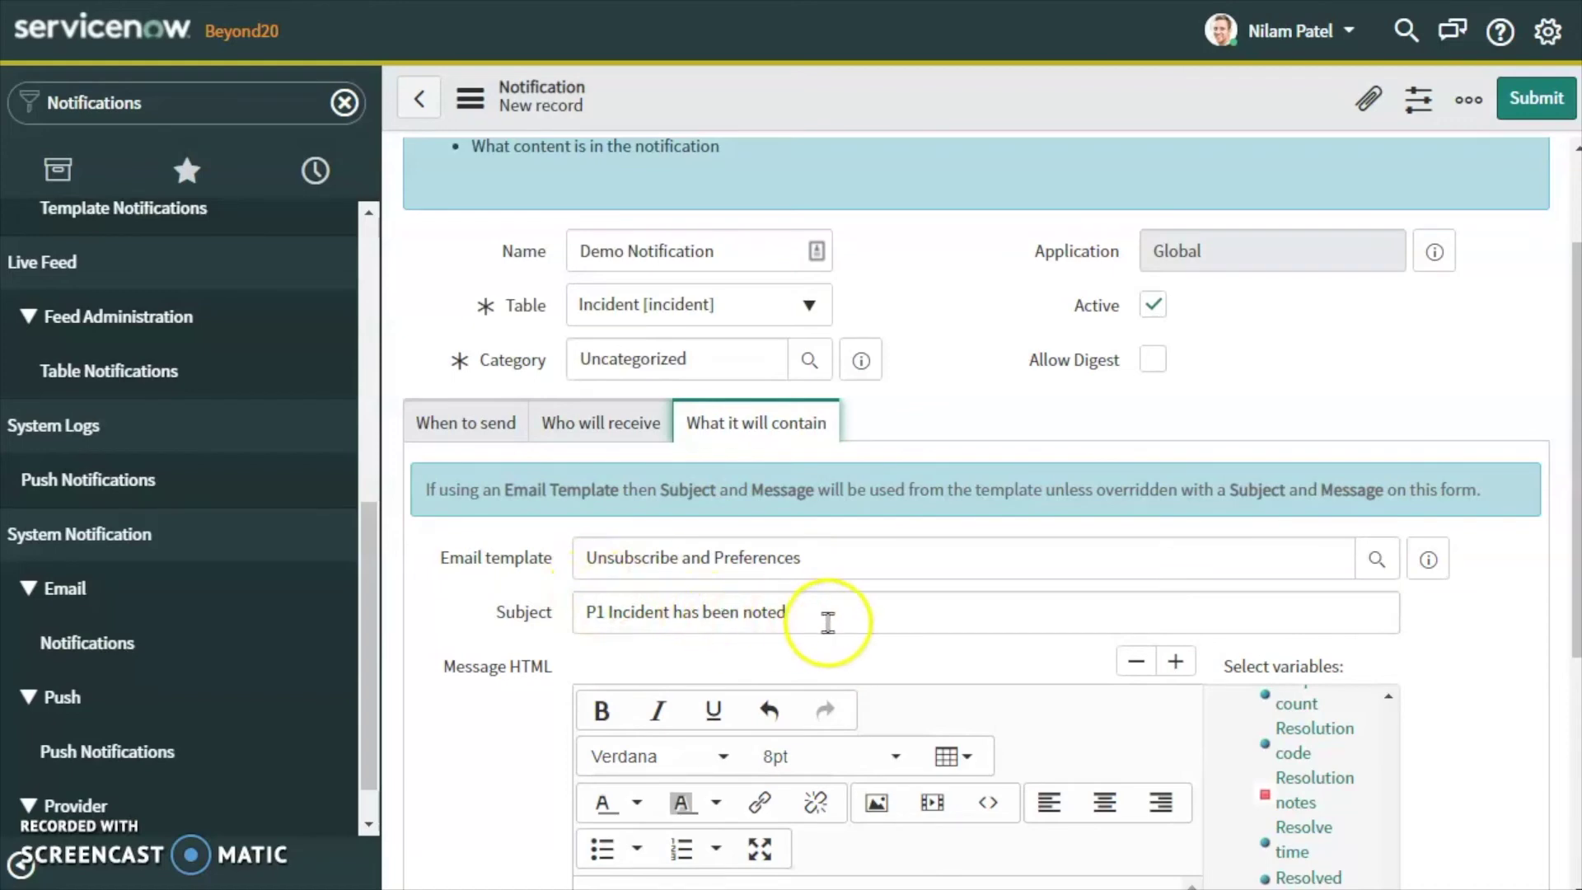
{"action": "scroll", "coordinate": [827, 625], "scroll_direction": "down", "scroll_amount": 3}
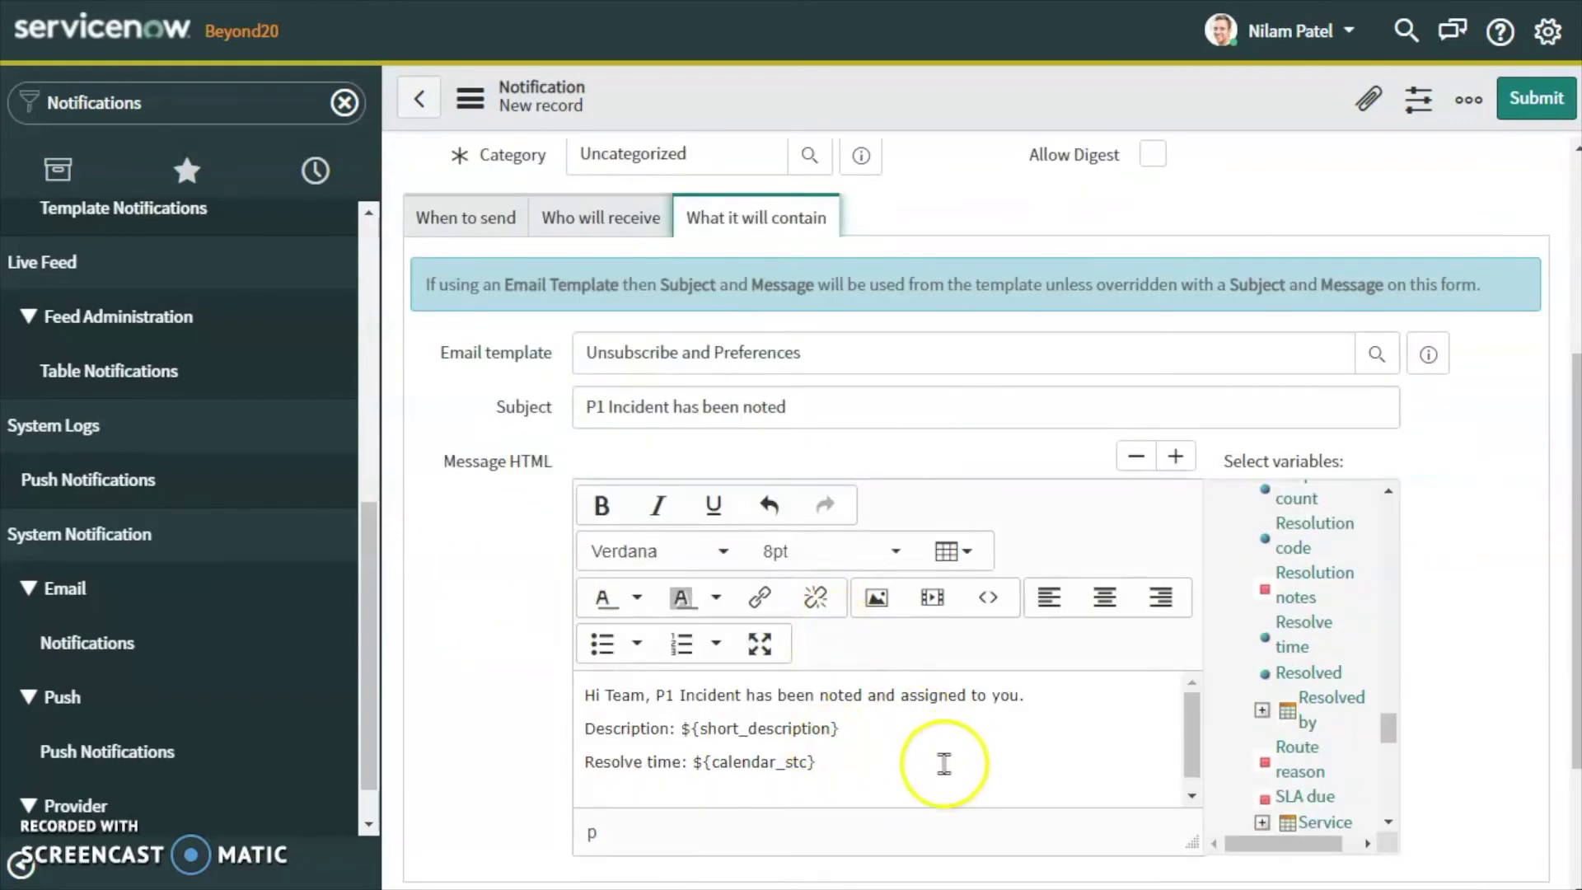
{"action": "scroll", "coordinate": [999, 734], "scroll_direction": "up", "scroll_amount": 5}
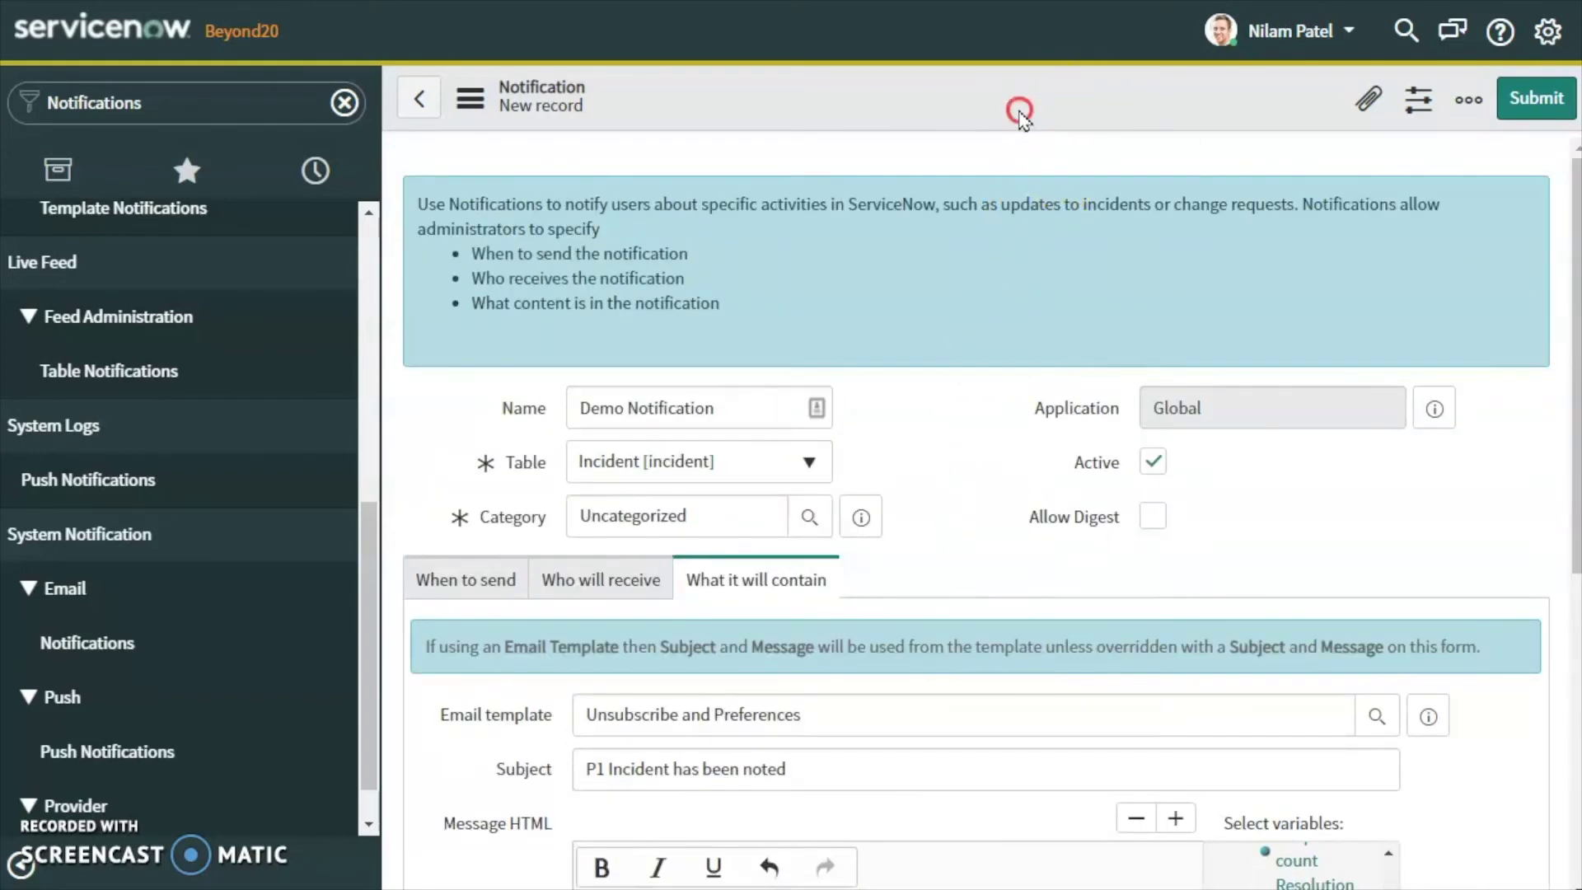
{"action": "right_click", "coordinate": [1019, 116]}
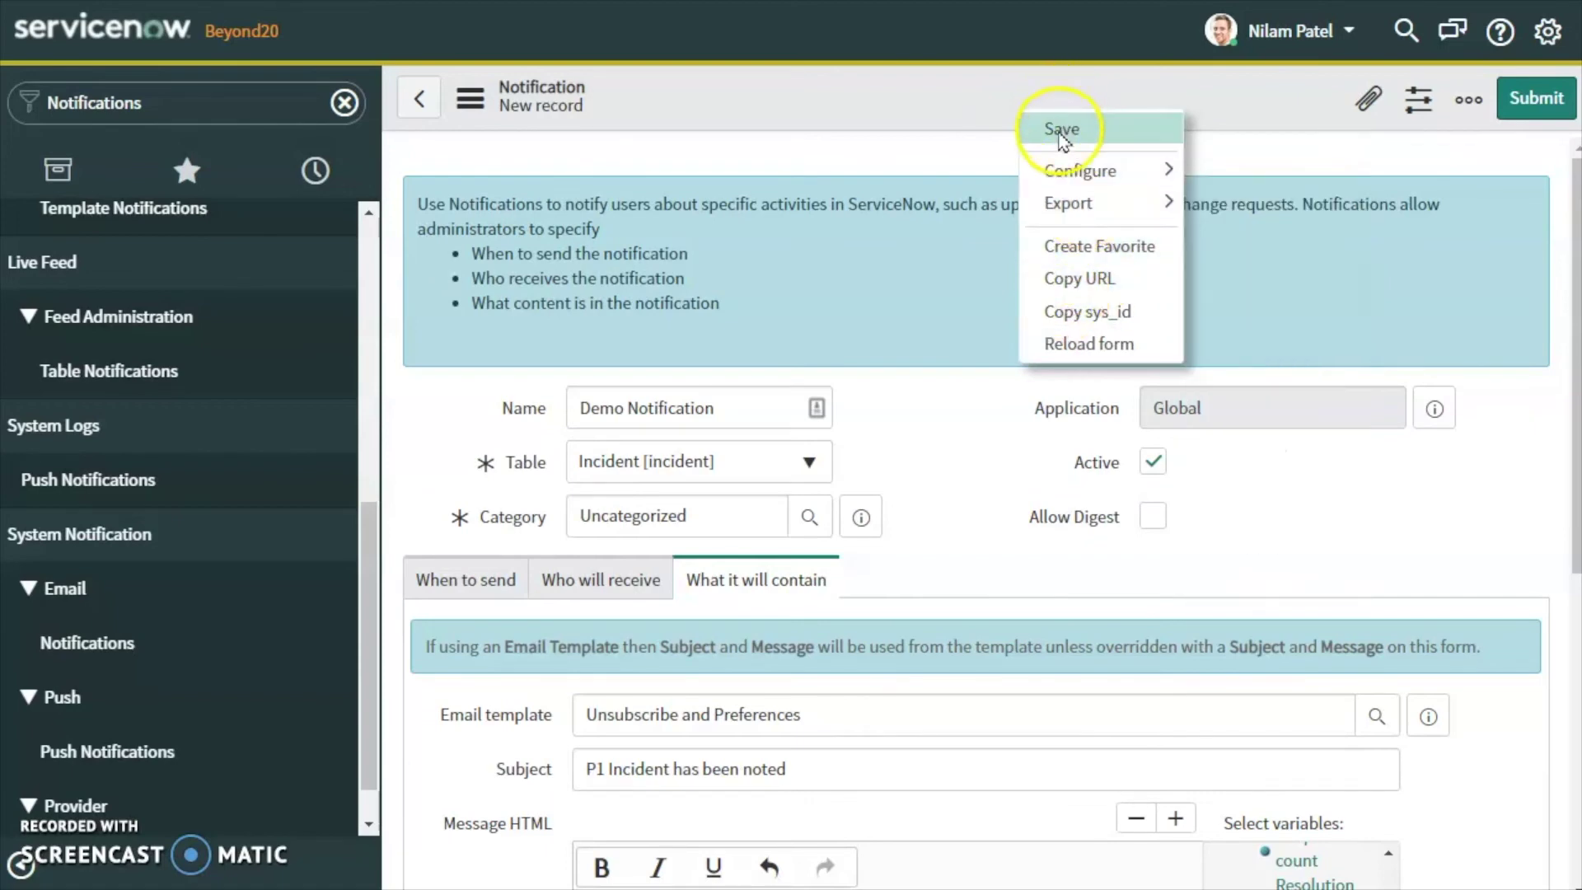
{"action": "left_click", "coordinate": [1060, 130]}
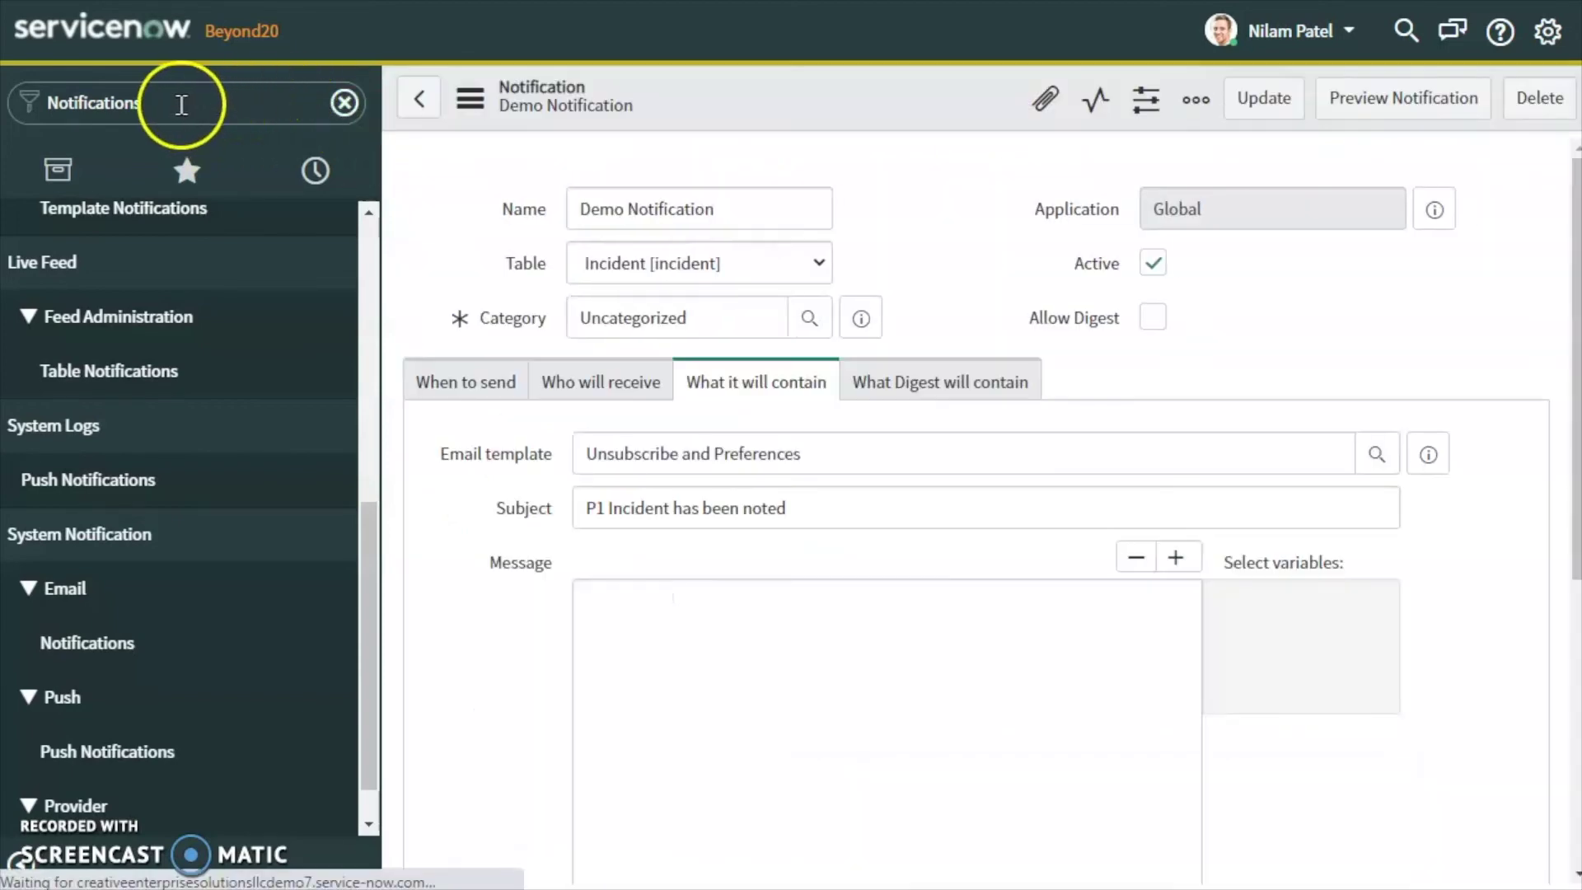
Open the full Incidents list via Incident.LIST in the navigator.
{"action": "left_click", "coordinate": [182, 104]}
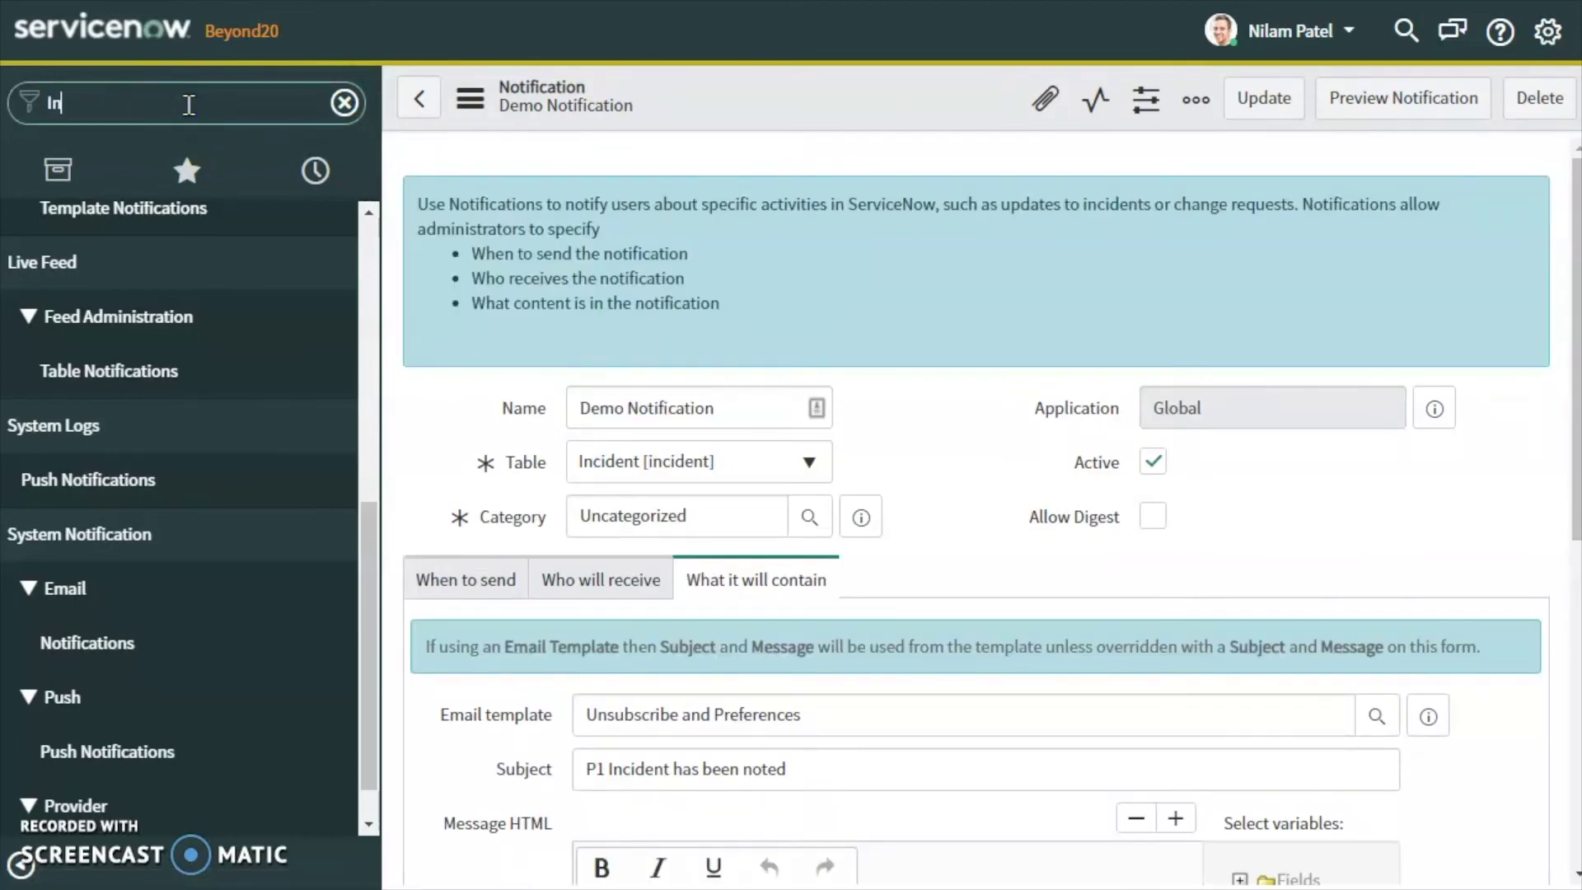
{"action": "type", "text": "Incident"}
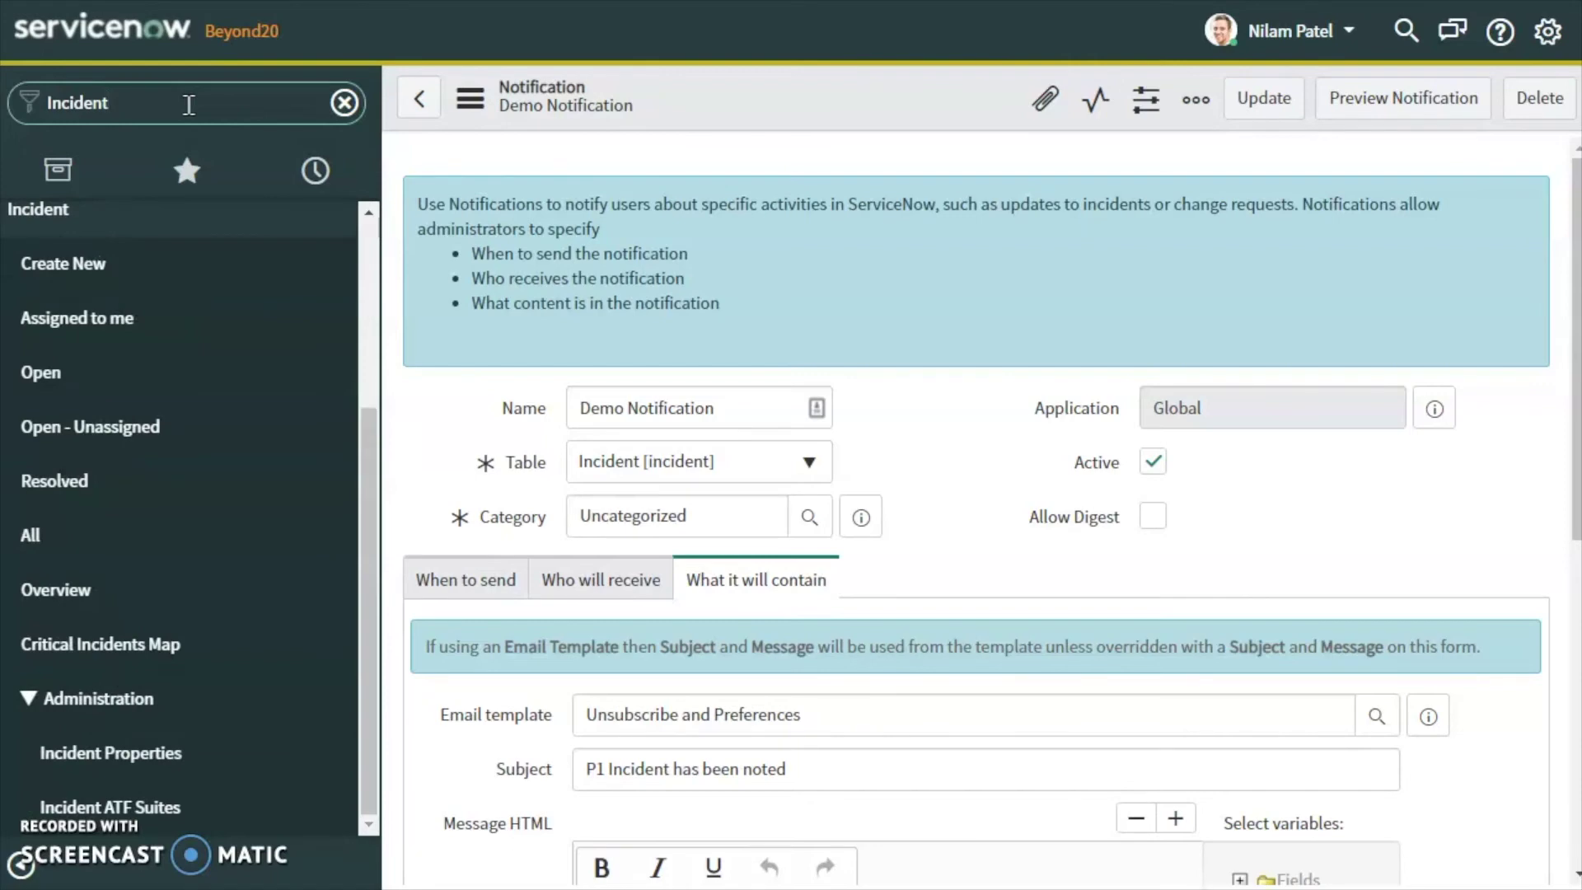
{"action": "type", "text": ".LIST"}
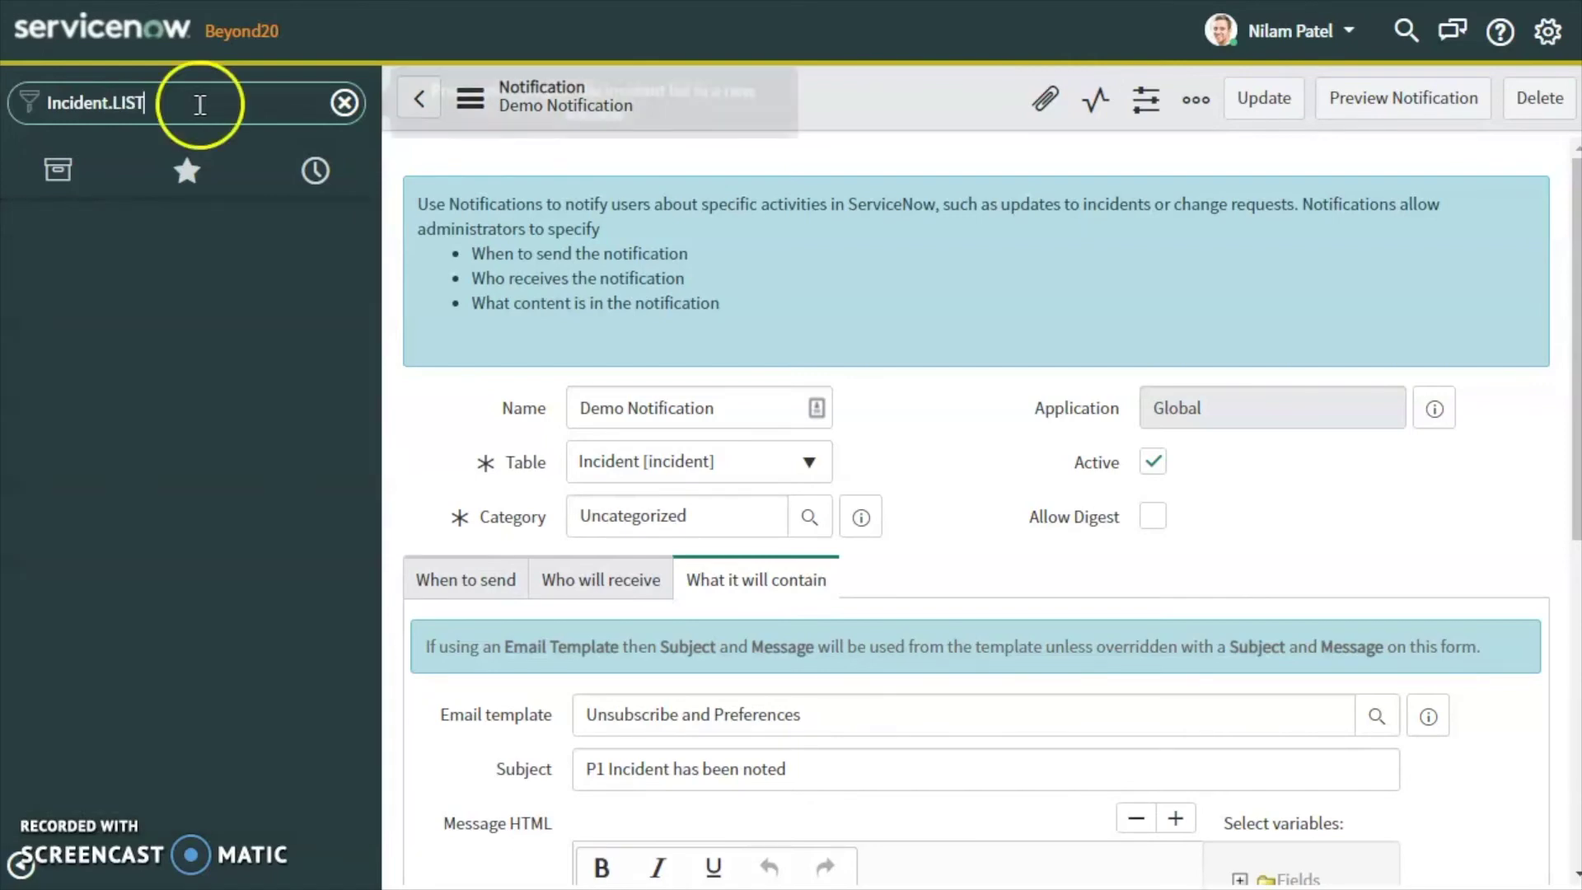
{"action": "key", "text": "Return"}
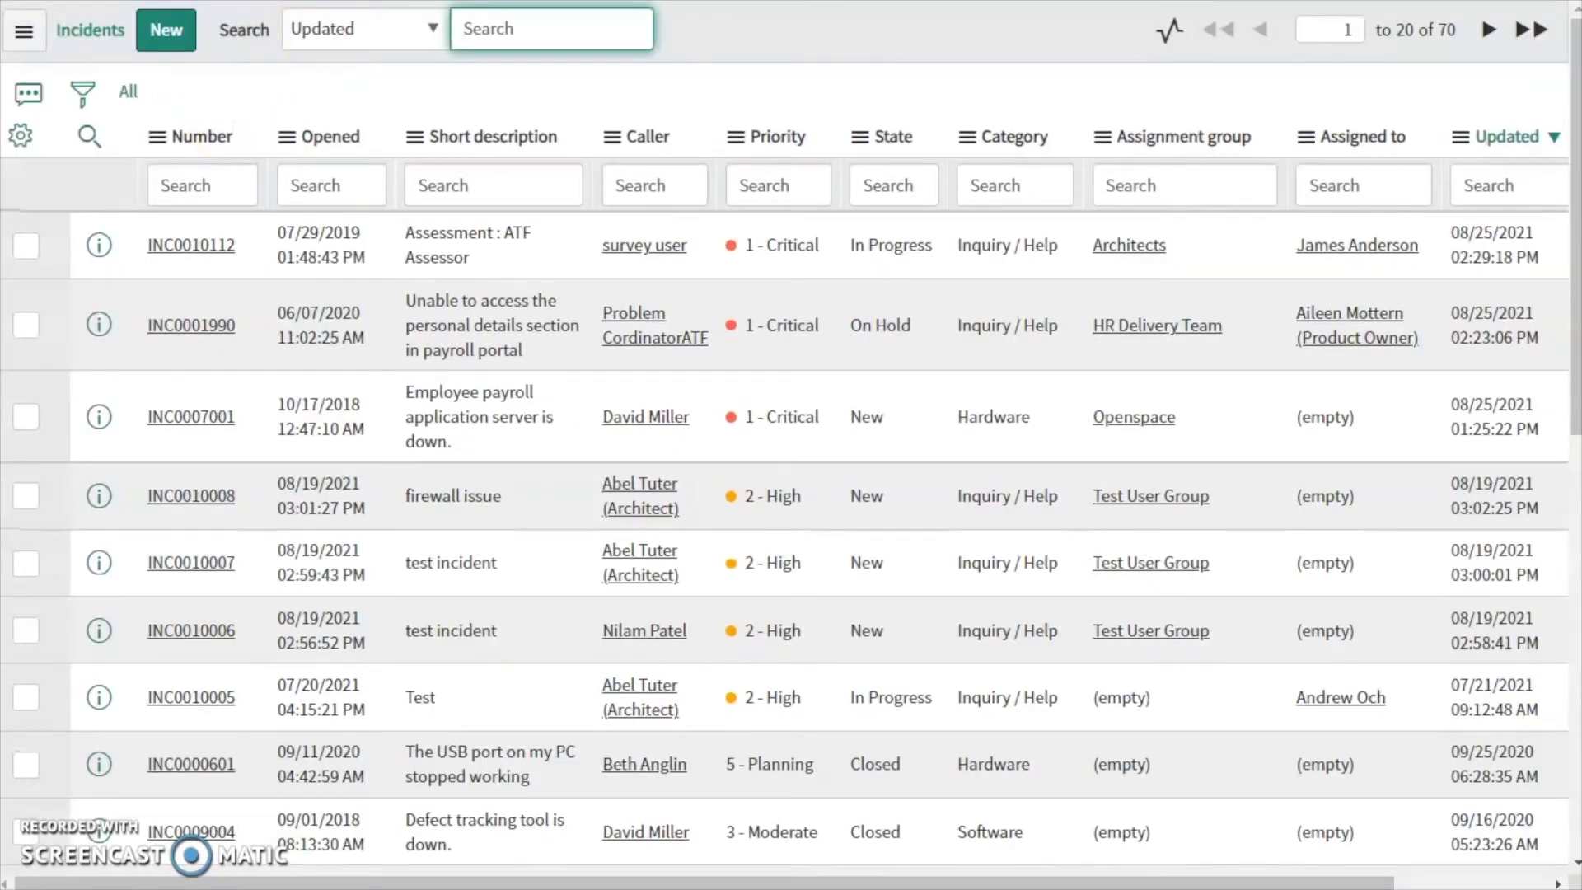
{"action": "scroll", "coordinate": [861, 548], "scroll_direction": "down", "scroll_amount": 5}
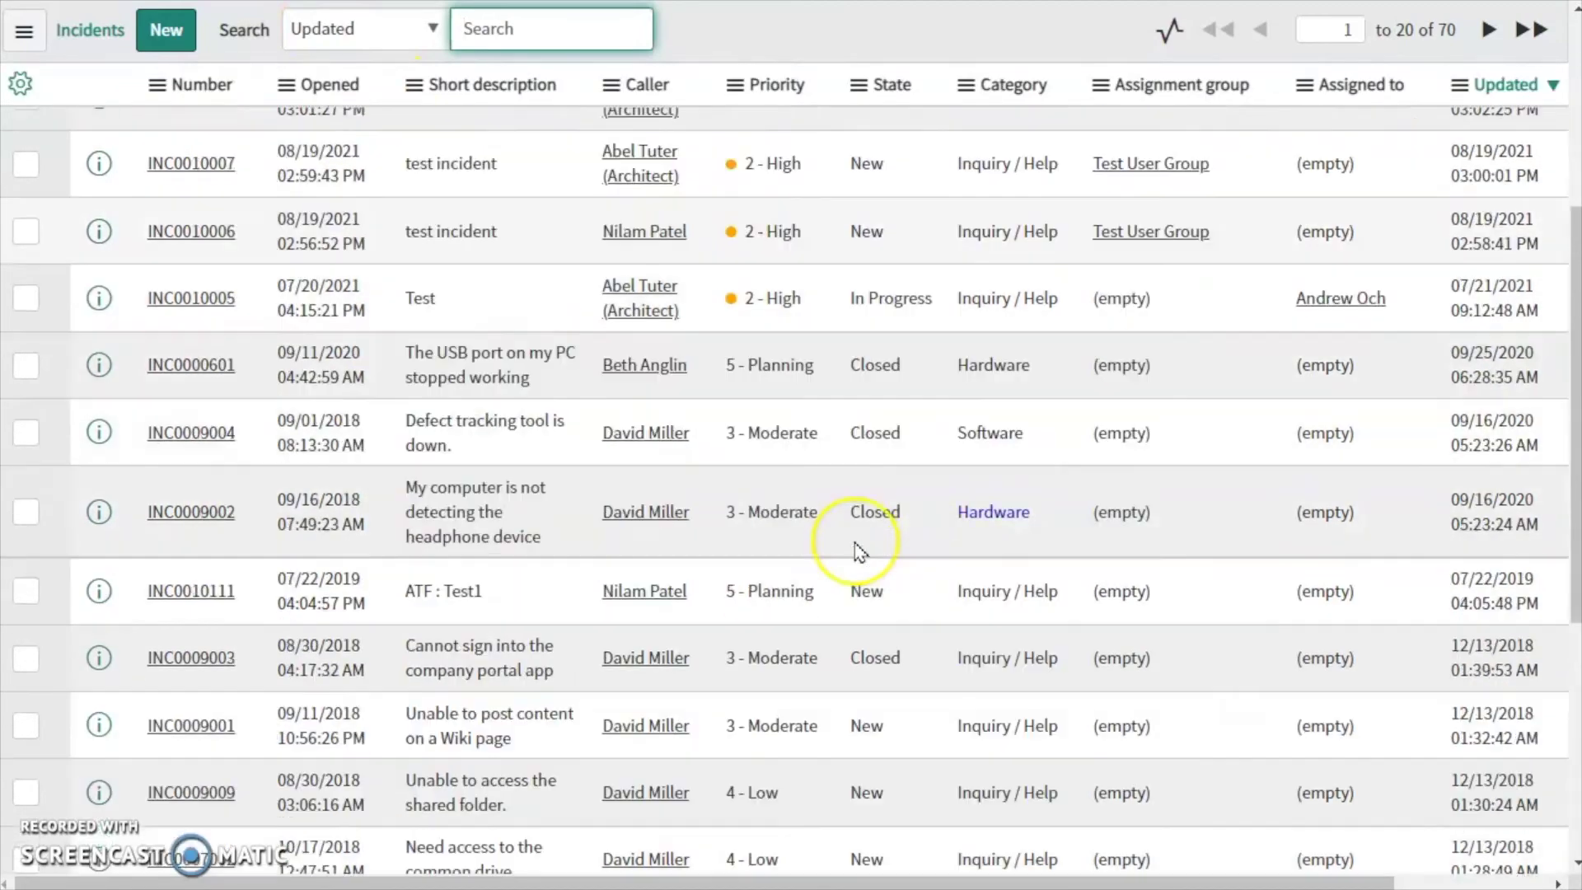
{"action": "scroll", "coordinate": [859, 550], "scroll_direction": "up", "scroll_amount": 5}
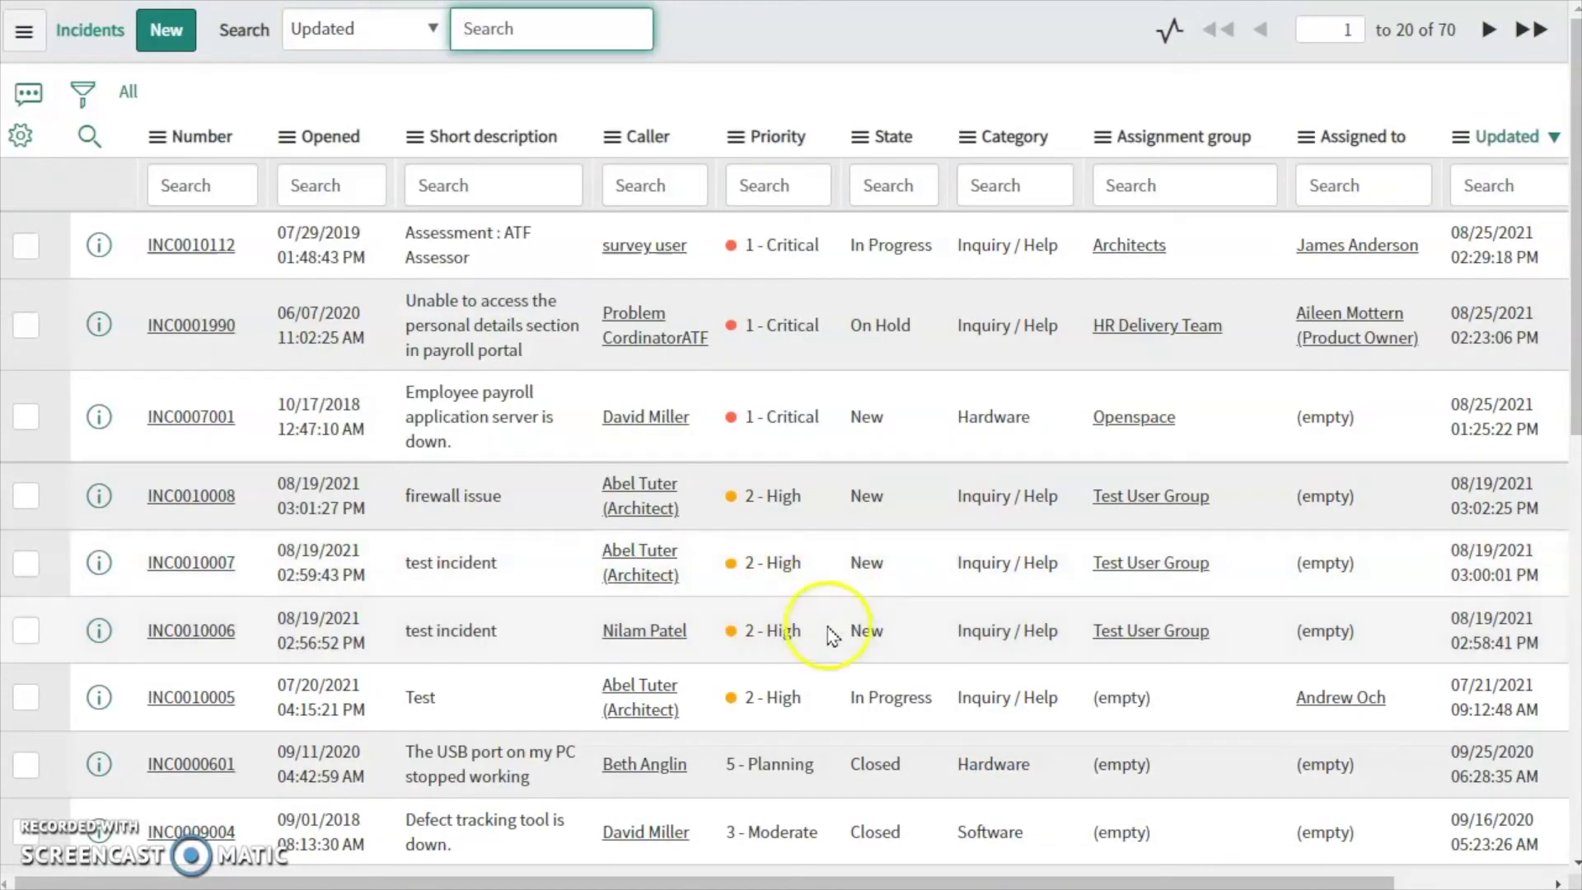
{"action": "scroll", "coordinate": [805, 316], "scroll_direction": "down", "scroll_amount": 5}
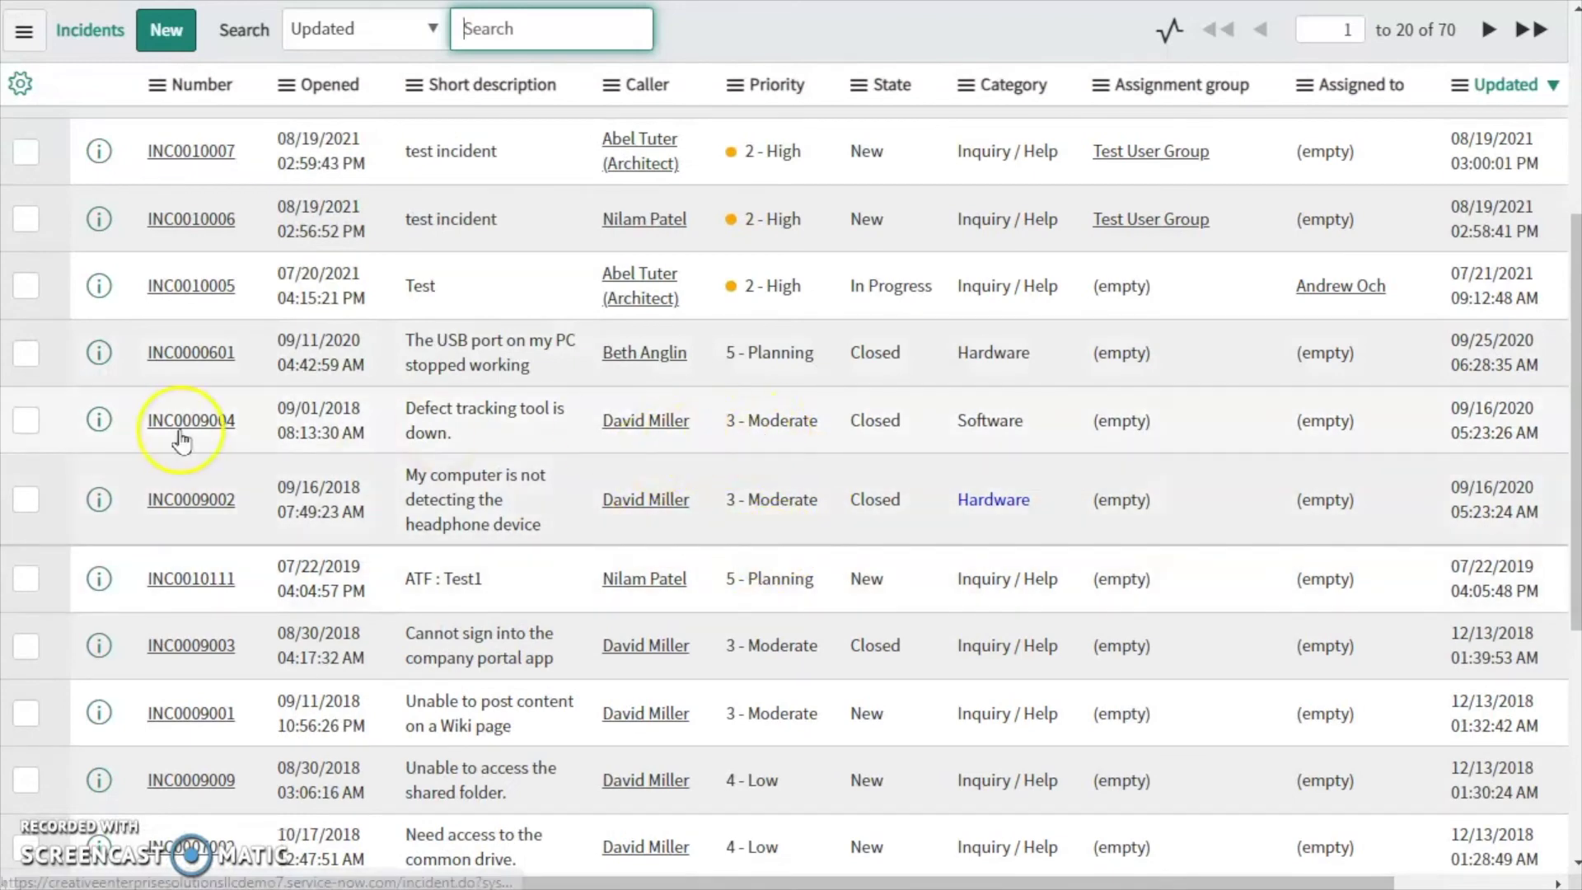
Check INC0009004's empty Assignment group, then open incident INC0010006.
{"action": "left_click", "coordinate": [180, 430]}
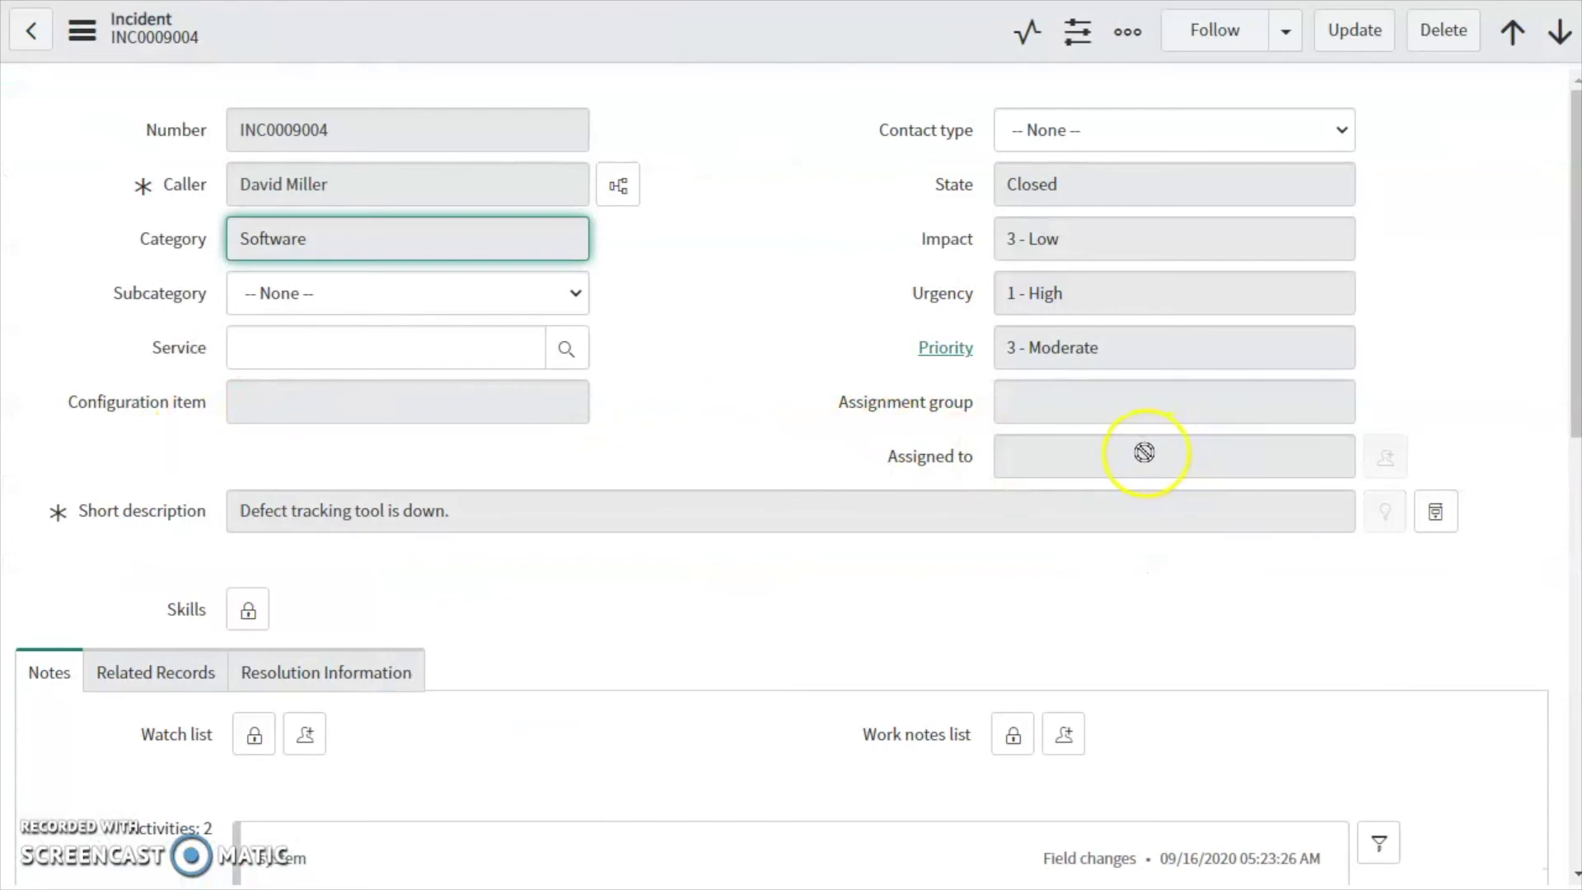
{"action": "left_click", "coordinate": [1085, 407]}
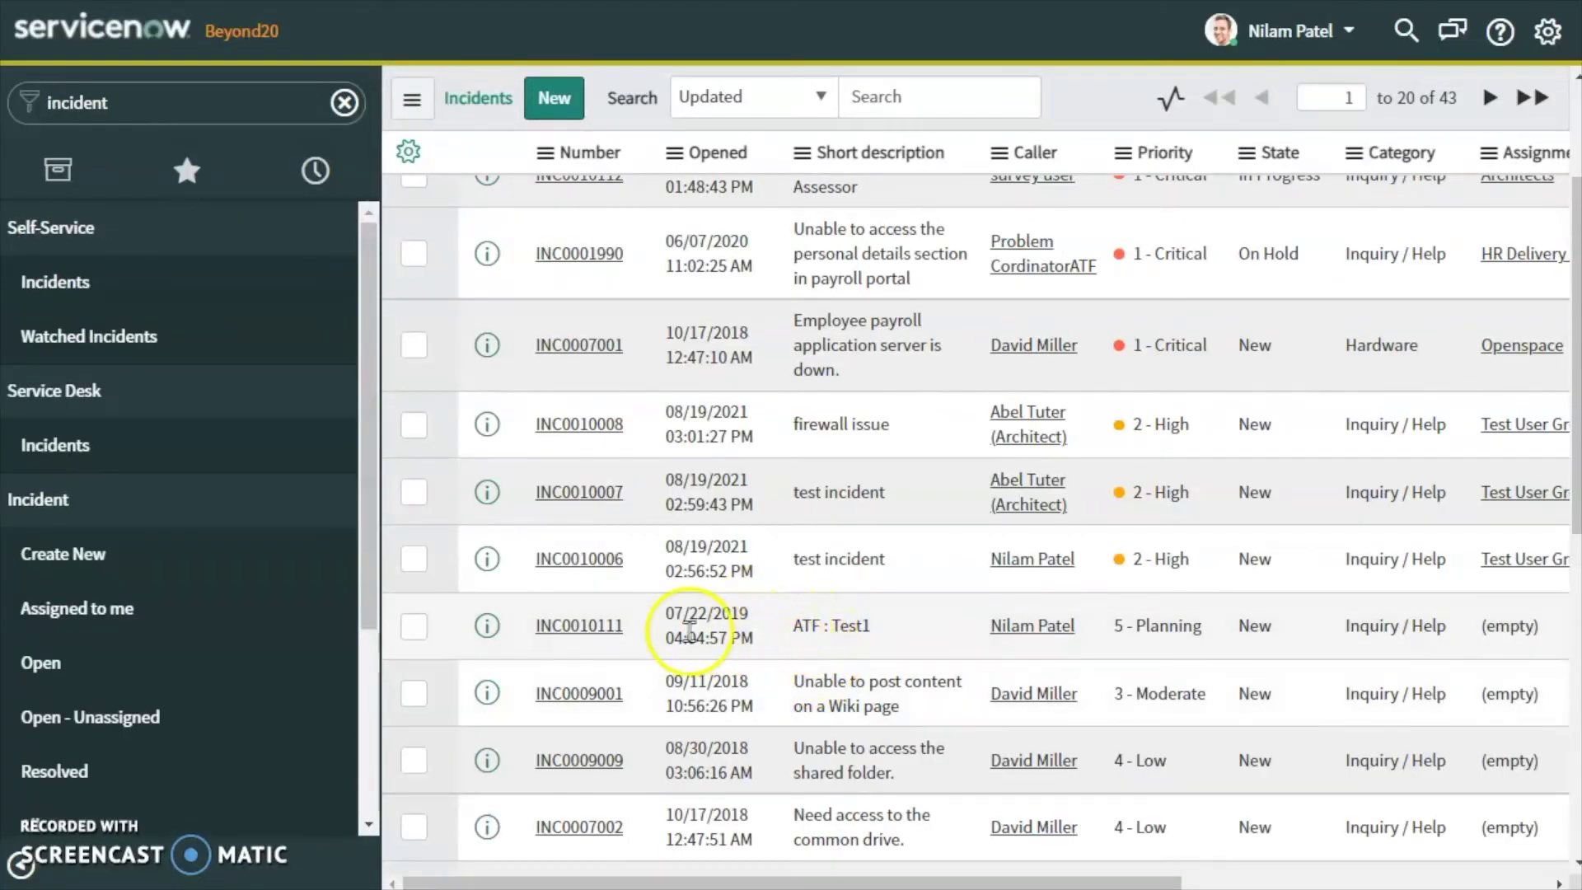
{"action": "left_click", "coordinate": [578, 567]}
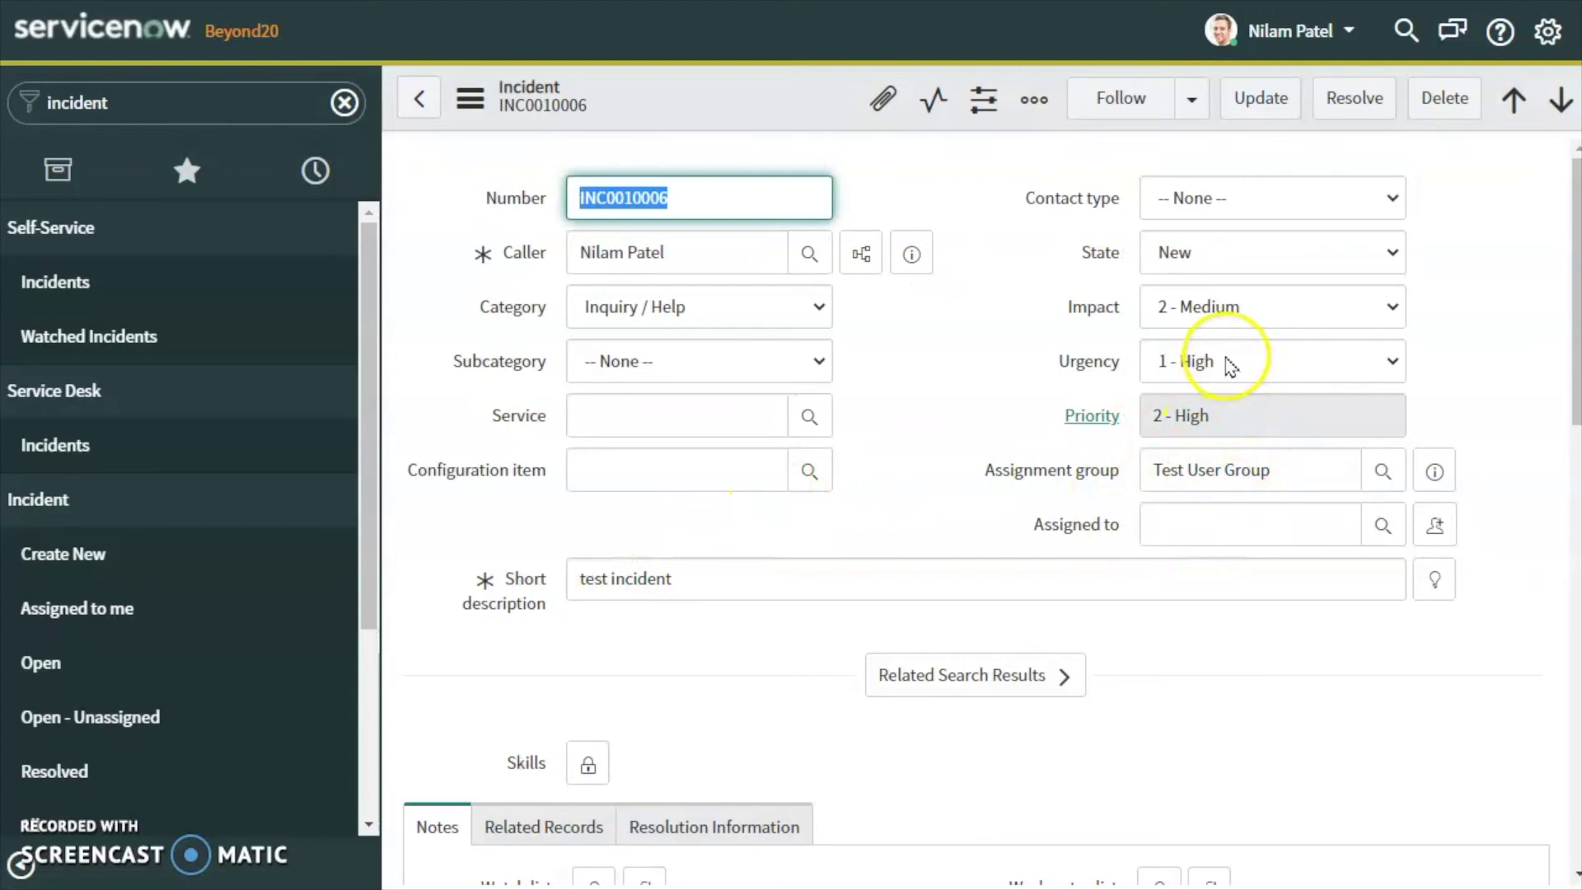
Set the incident's Impact and Urgency both to 1 - High.
{"action": "left_click", "coordinate": [1223, 317]}
{"action": "left_click", "coordinate": [1203, 340]}
{"action": "left_click", "coordinate": [1212, 366]}
{"action": "left_click", "coordinate": [1205, 396]}
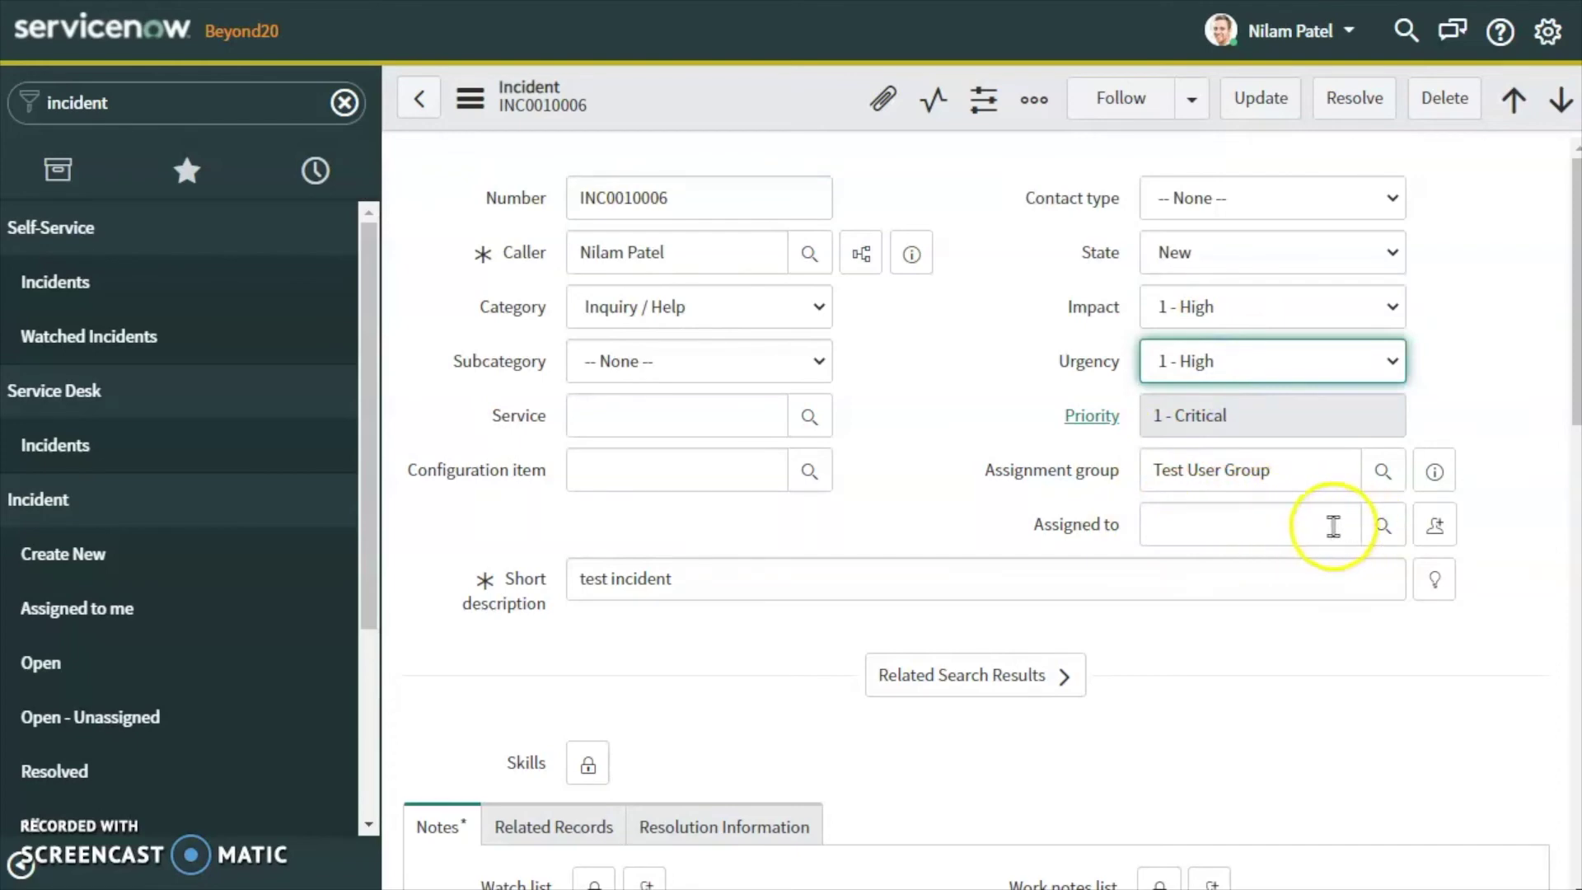
Assign the incident to the Portfolio Managers group and one of its members.
{"action": "left_click", "coordinate": [1380, 482]}
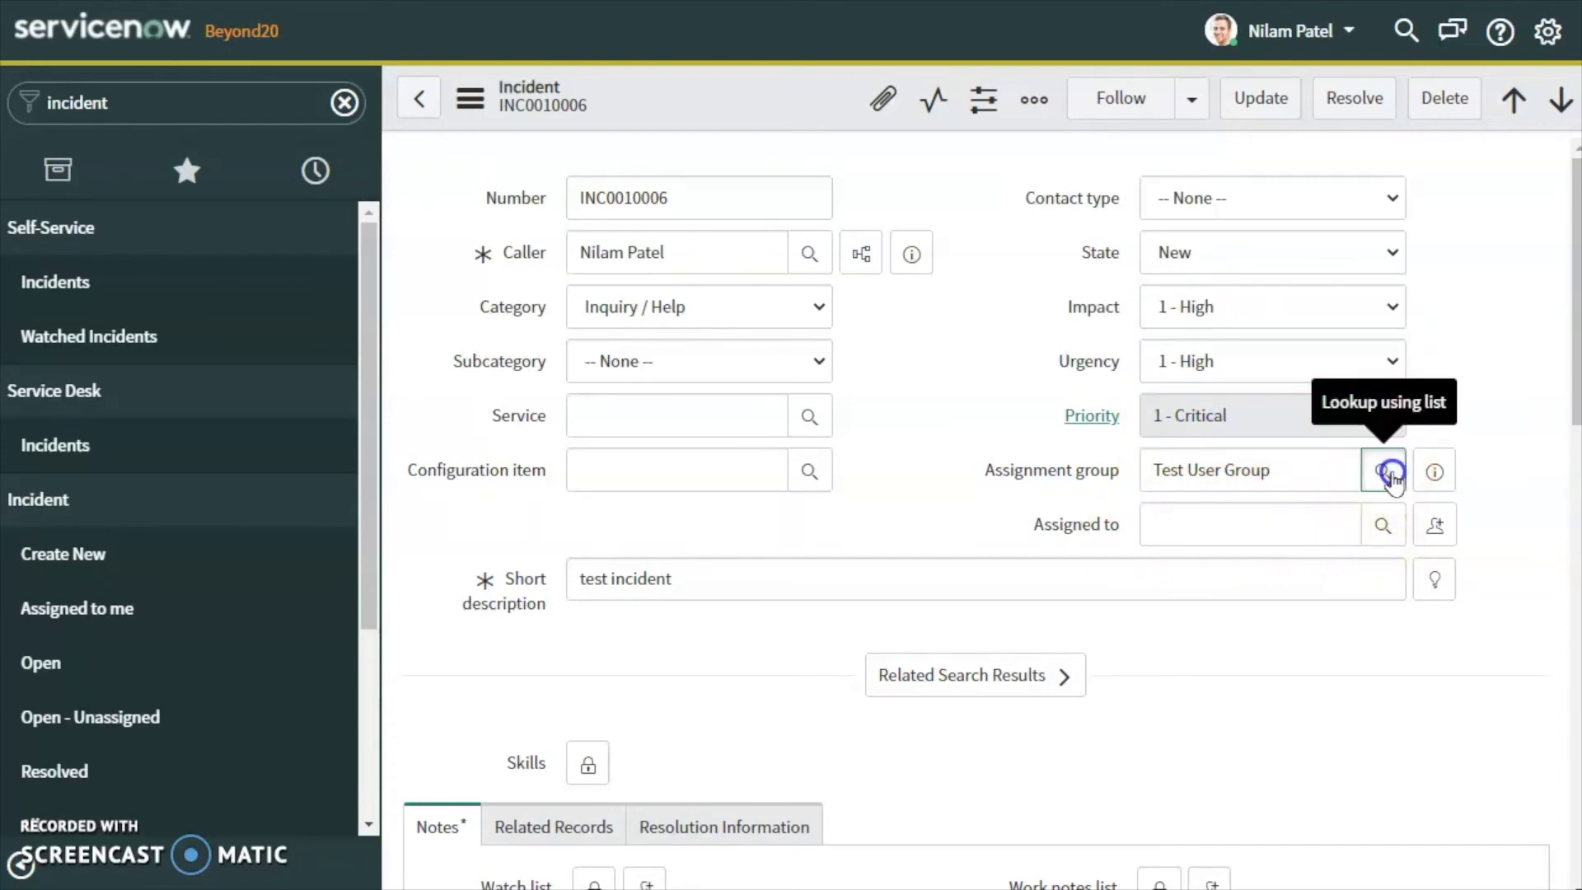
{"action": "scroll", "coordinate": [642, 831], "scroll_direction": "down", "scroll_amount": 3}
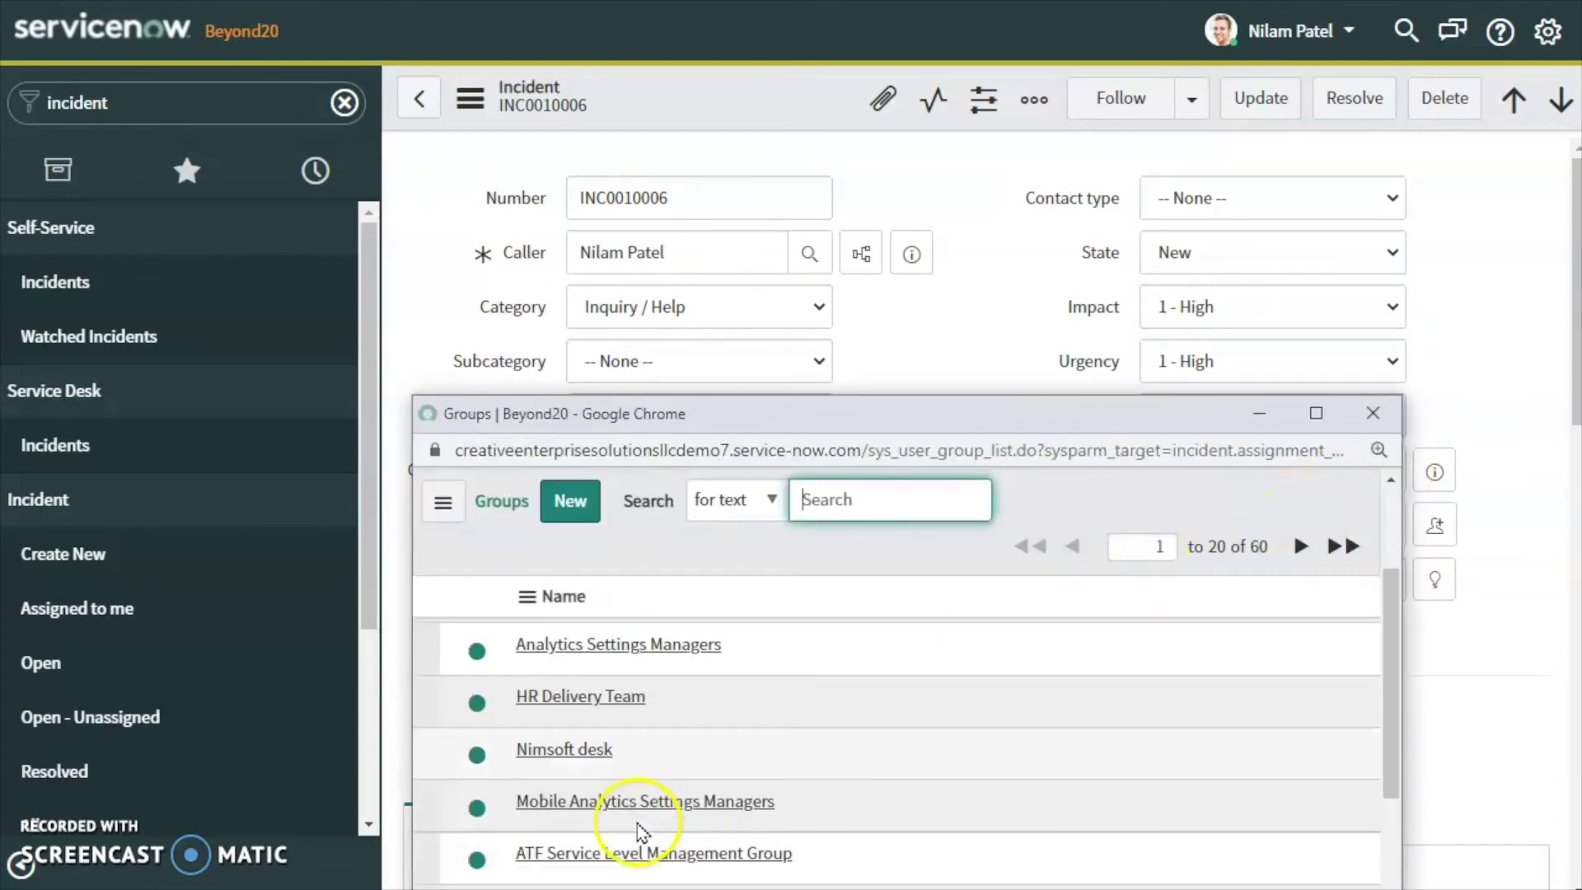
{"action": "scroll", "coordinate": [612, 844], "scroll_direction": "down", "scroll_amount": 3}
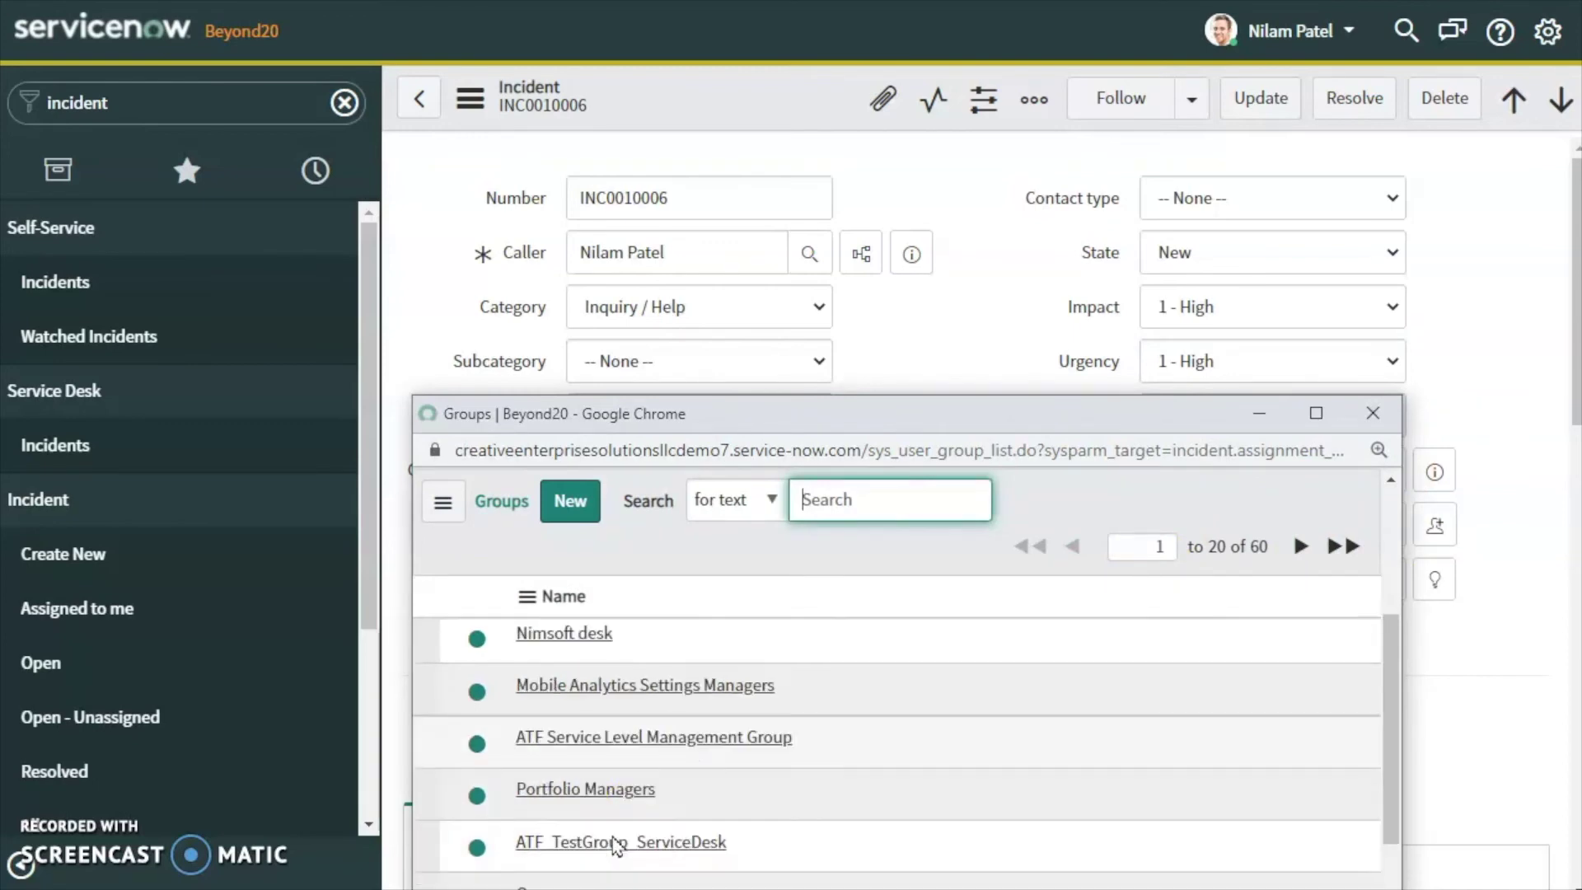
{"action": "left_click", "coordinate": [533, 699]}
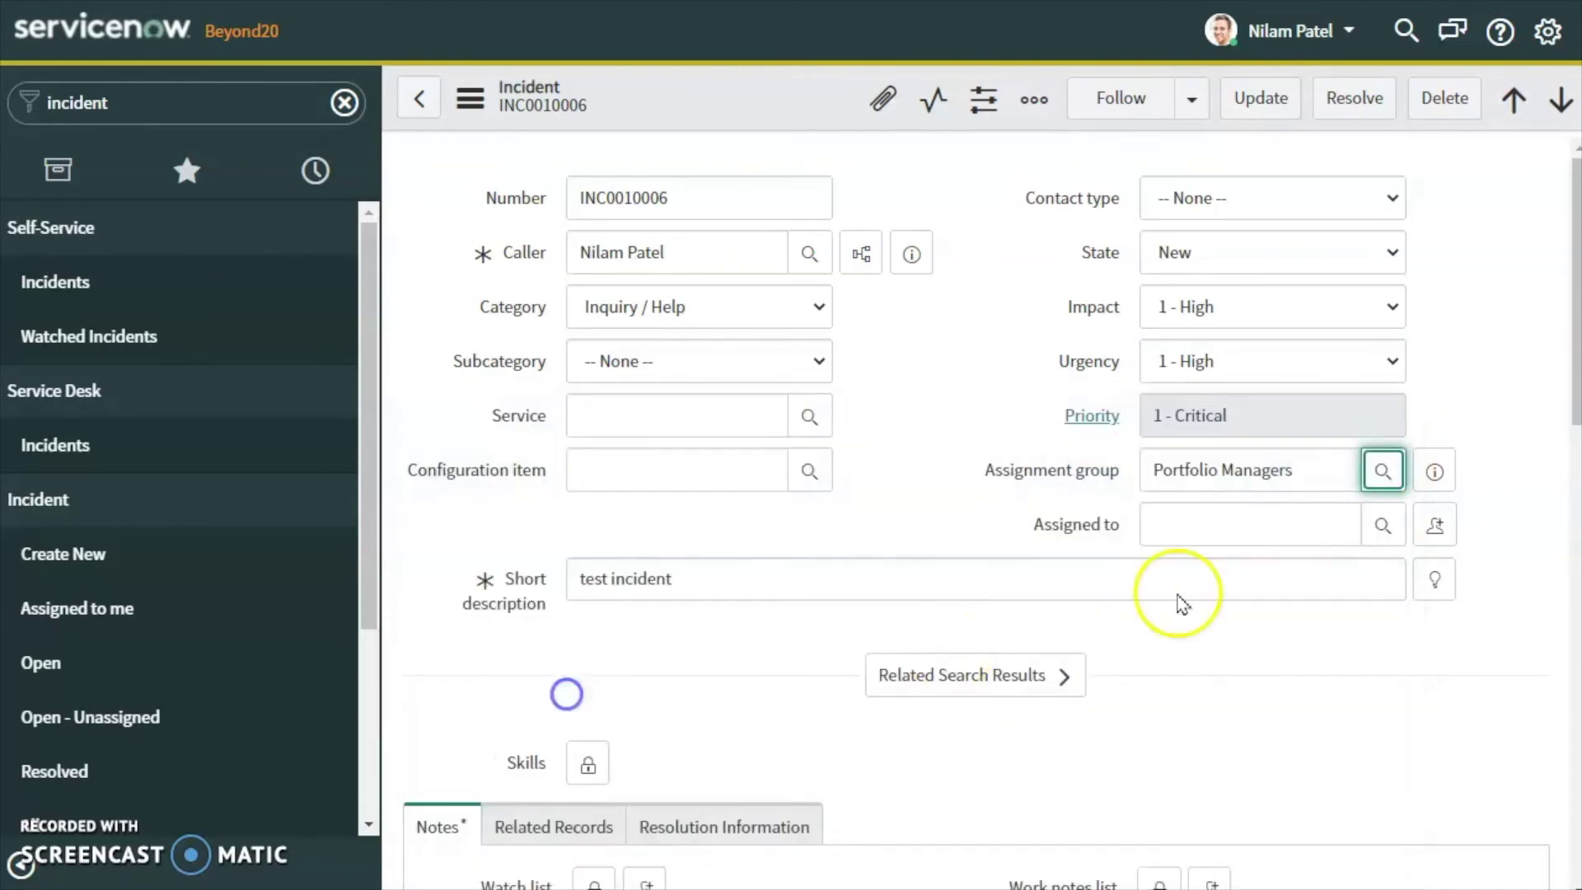
{"action": "left_click", "coordinate": [1382, 531]}
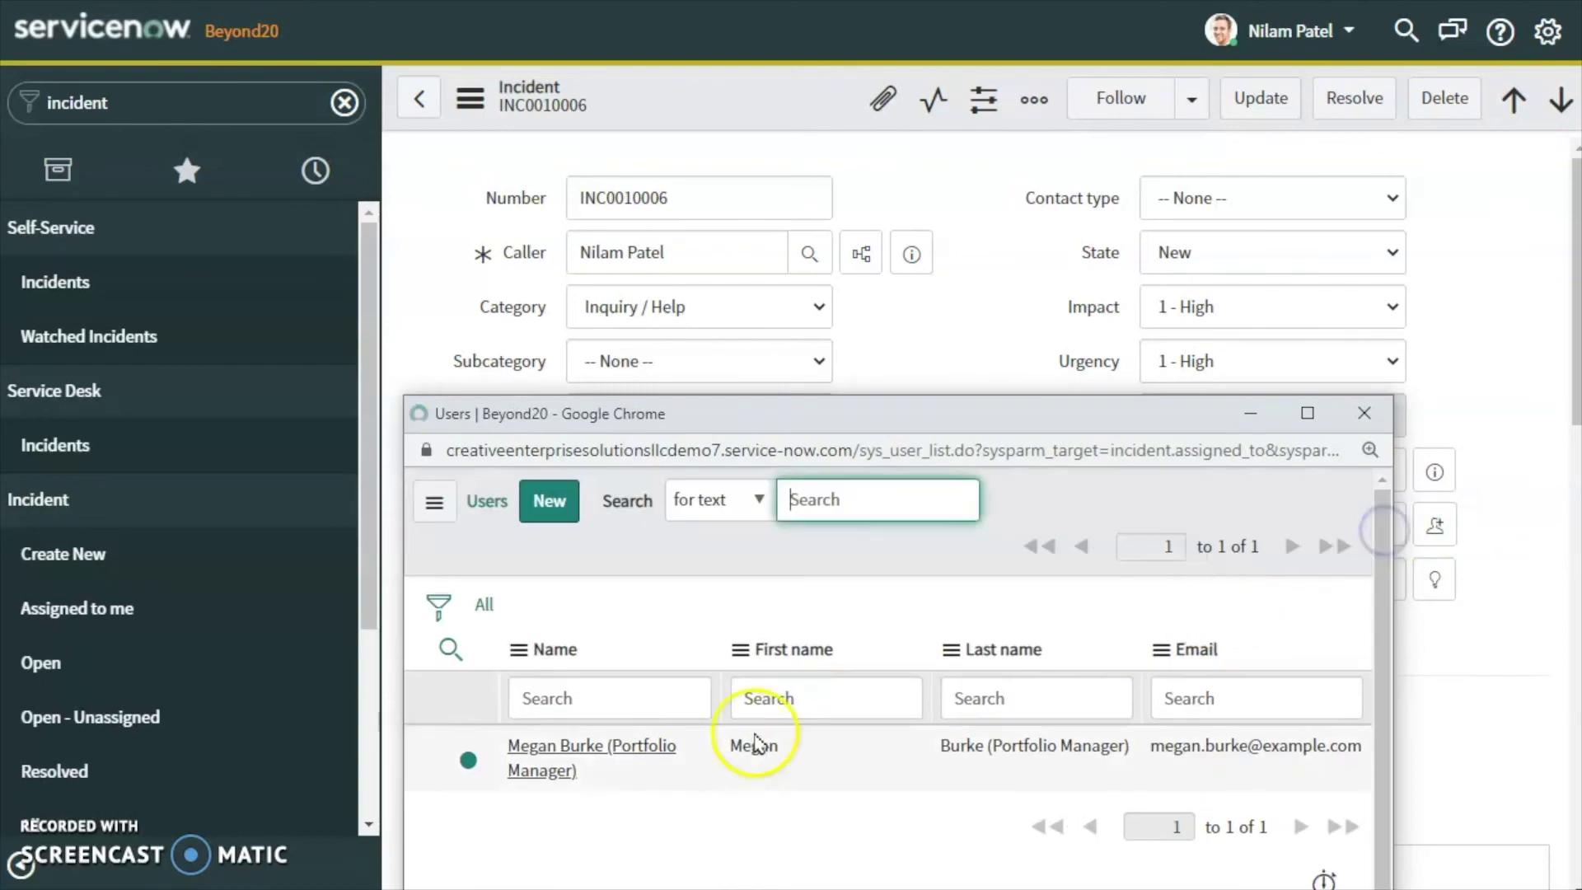
{"action": "left_click", "coordinate": [552, 768]}
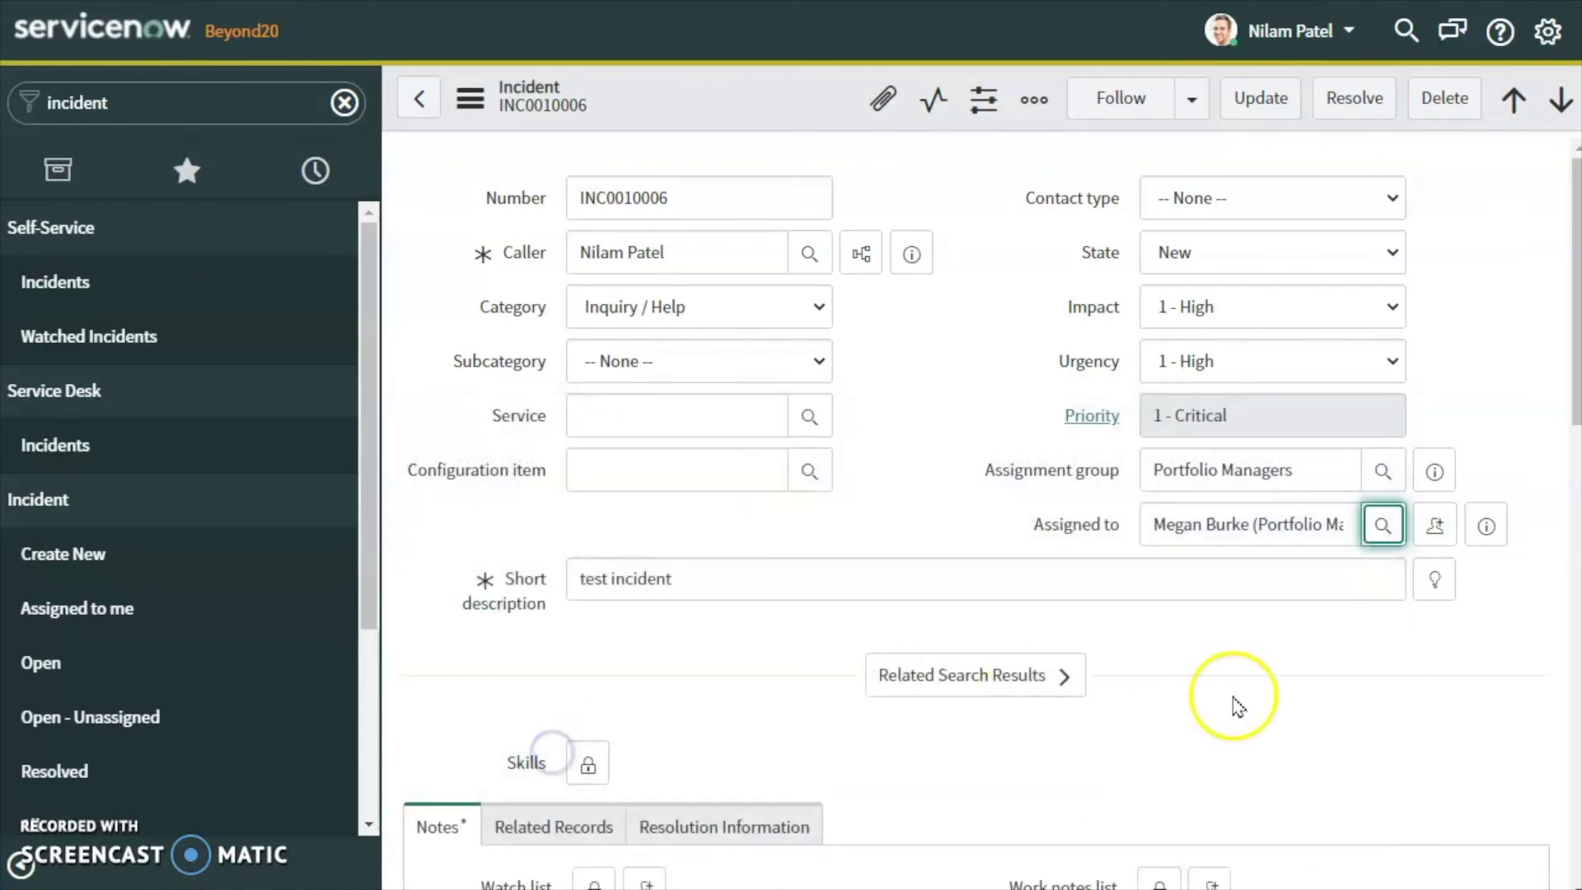
Add a work note to the incident and save it.
{"action": "scroll", "coordinate": [668, 643], "scroll_direction": "down", "scroll_amount": 5}
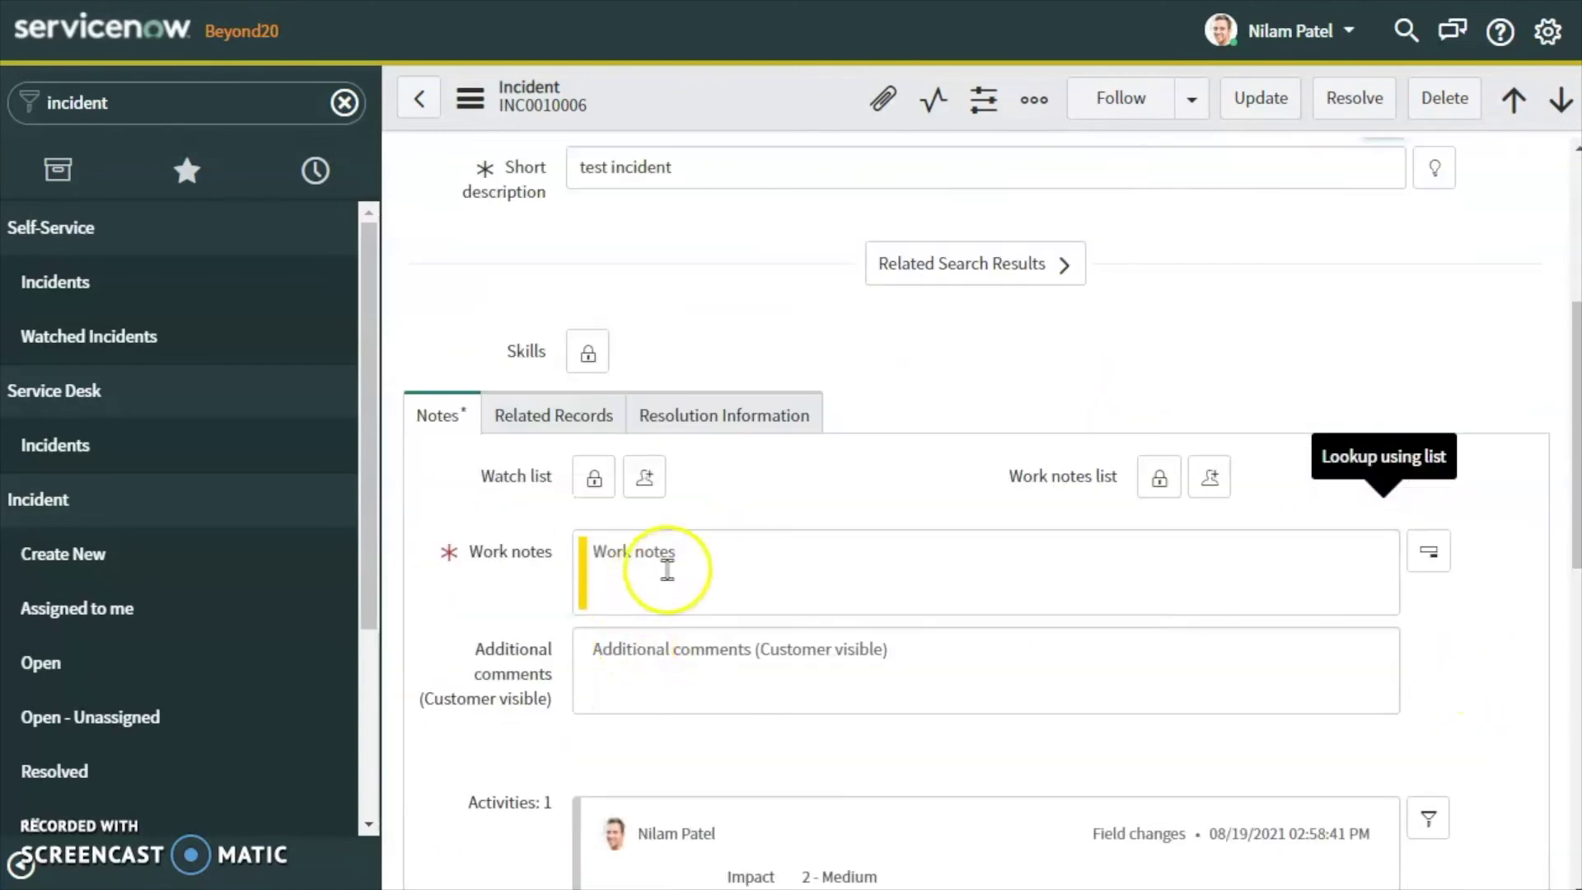
{"action": "left_click", "coordinate": [667, 569]}
{"action": "type", "text": "Demo Notification"}
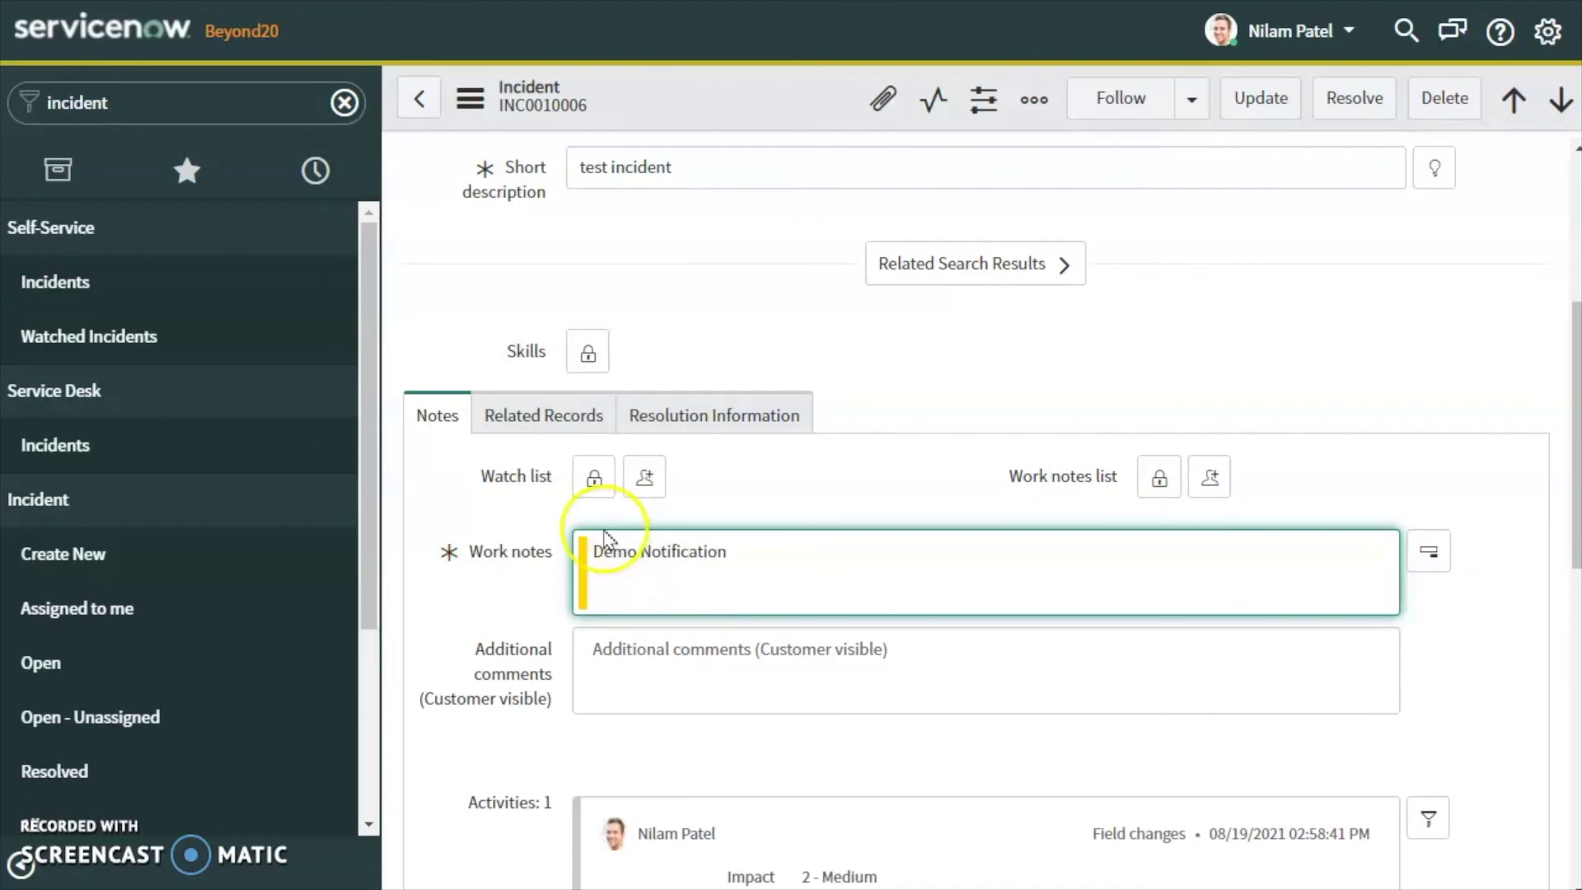
{"action": "scroll", "coordinate": [960, 413], "scroll_direction": "up", "scroll_amount": 5}
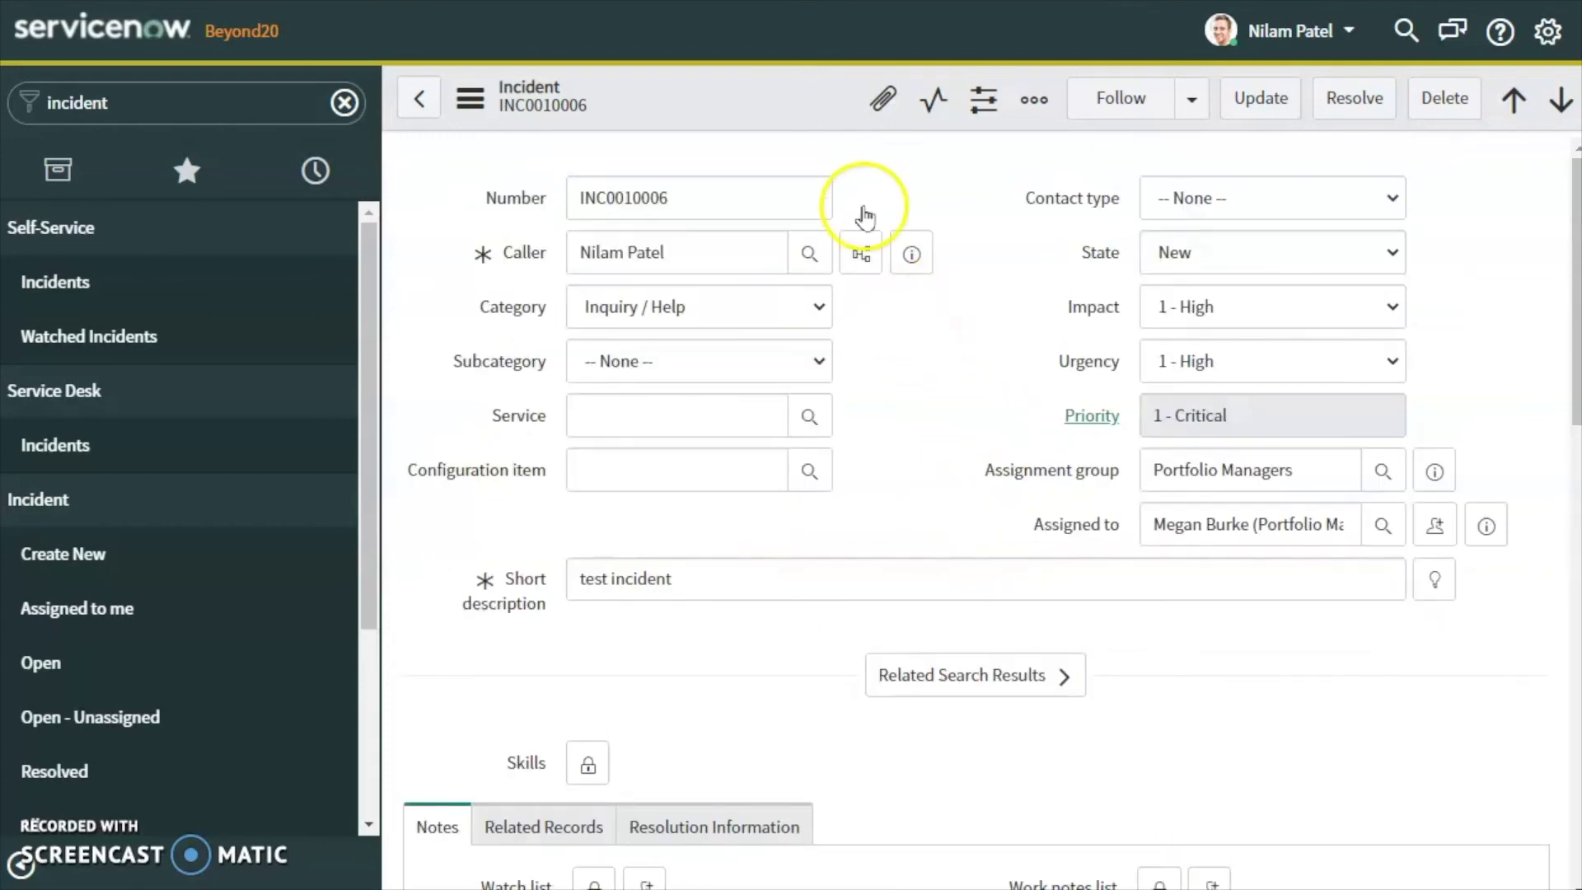
{"action": "right_click", "coordinate": [777, 107]}
{"action": "left_click", "coordinate": [828, 120]}
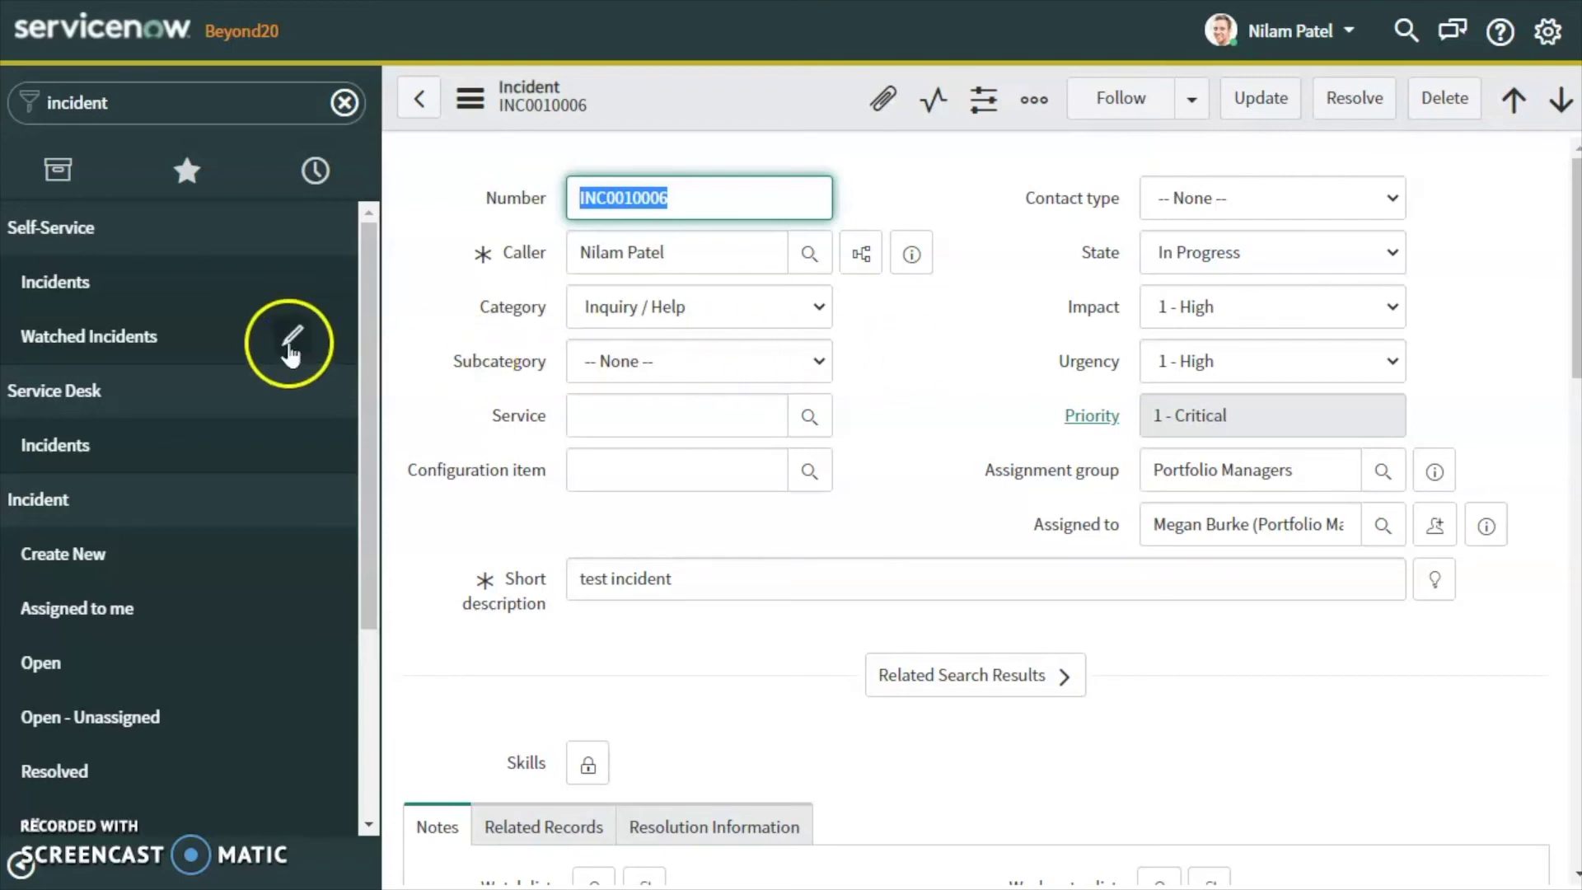
Open Inbound > Received emails via the navigator and remove its filter to list all 1,089 emails.
{"action": "double_click", "coordinate": [117, 104]}
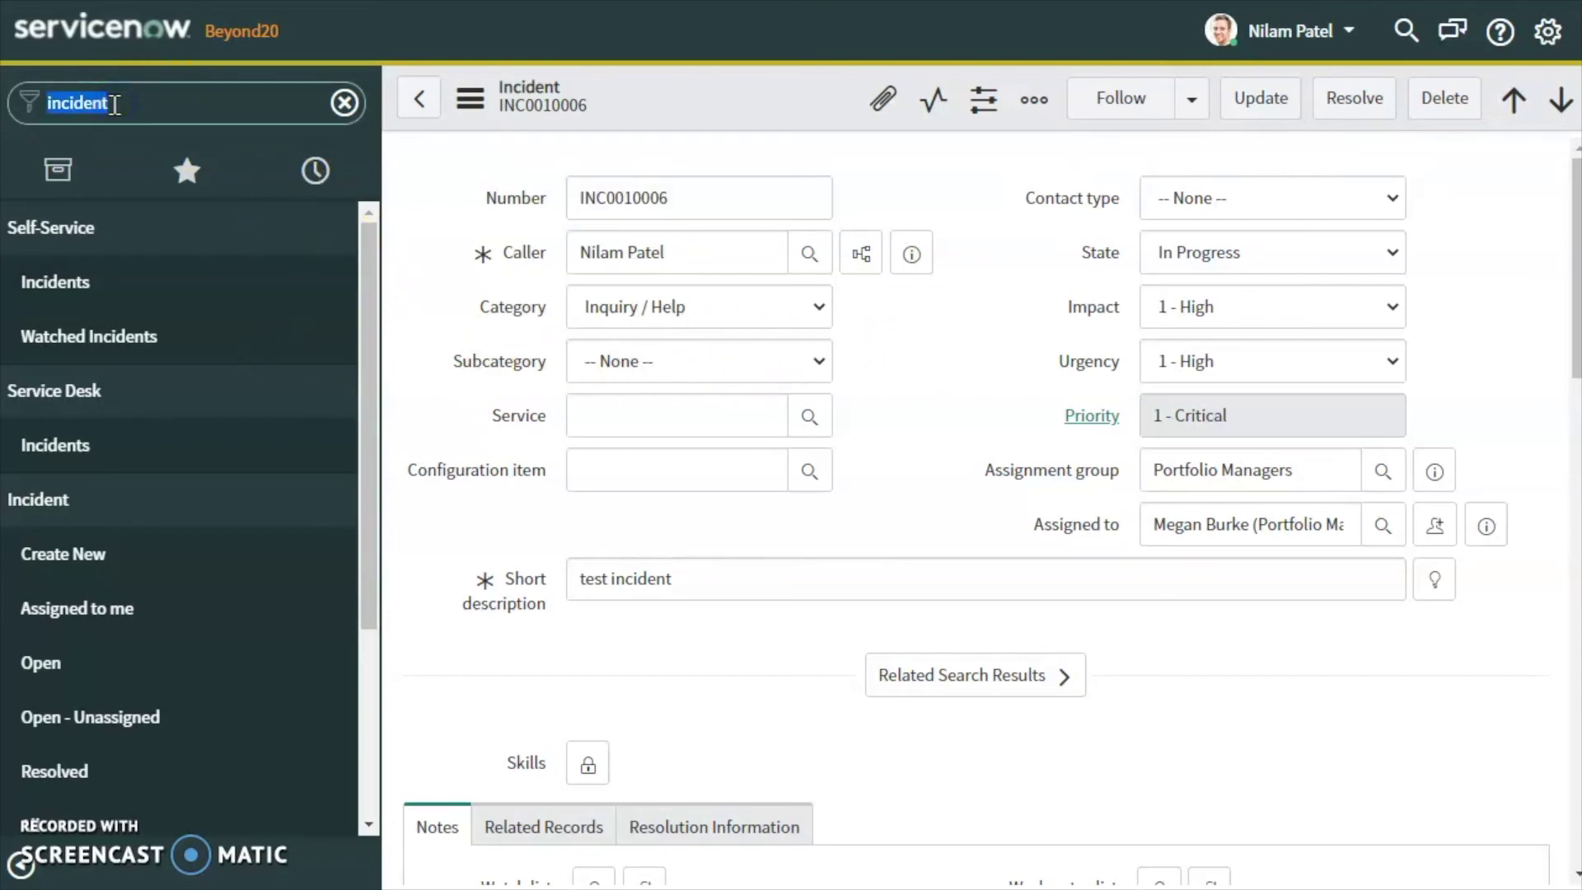
{"action": "type", "text": "received"}
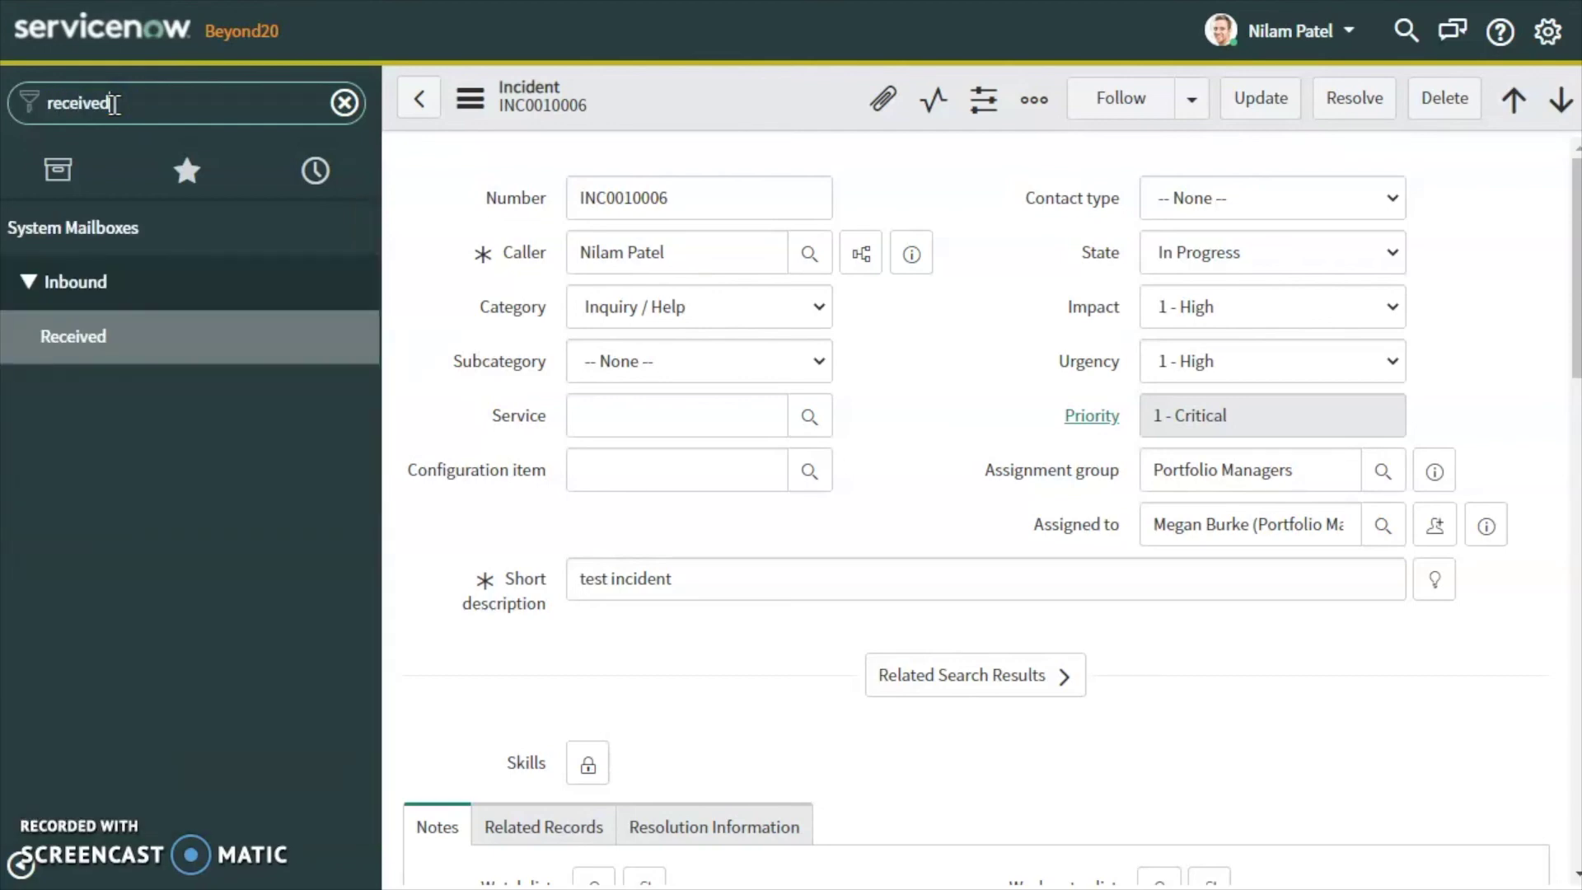
{"action": "left_click", "coordinate": [85, 354]}
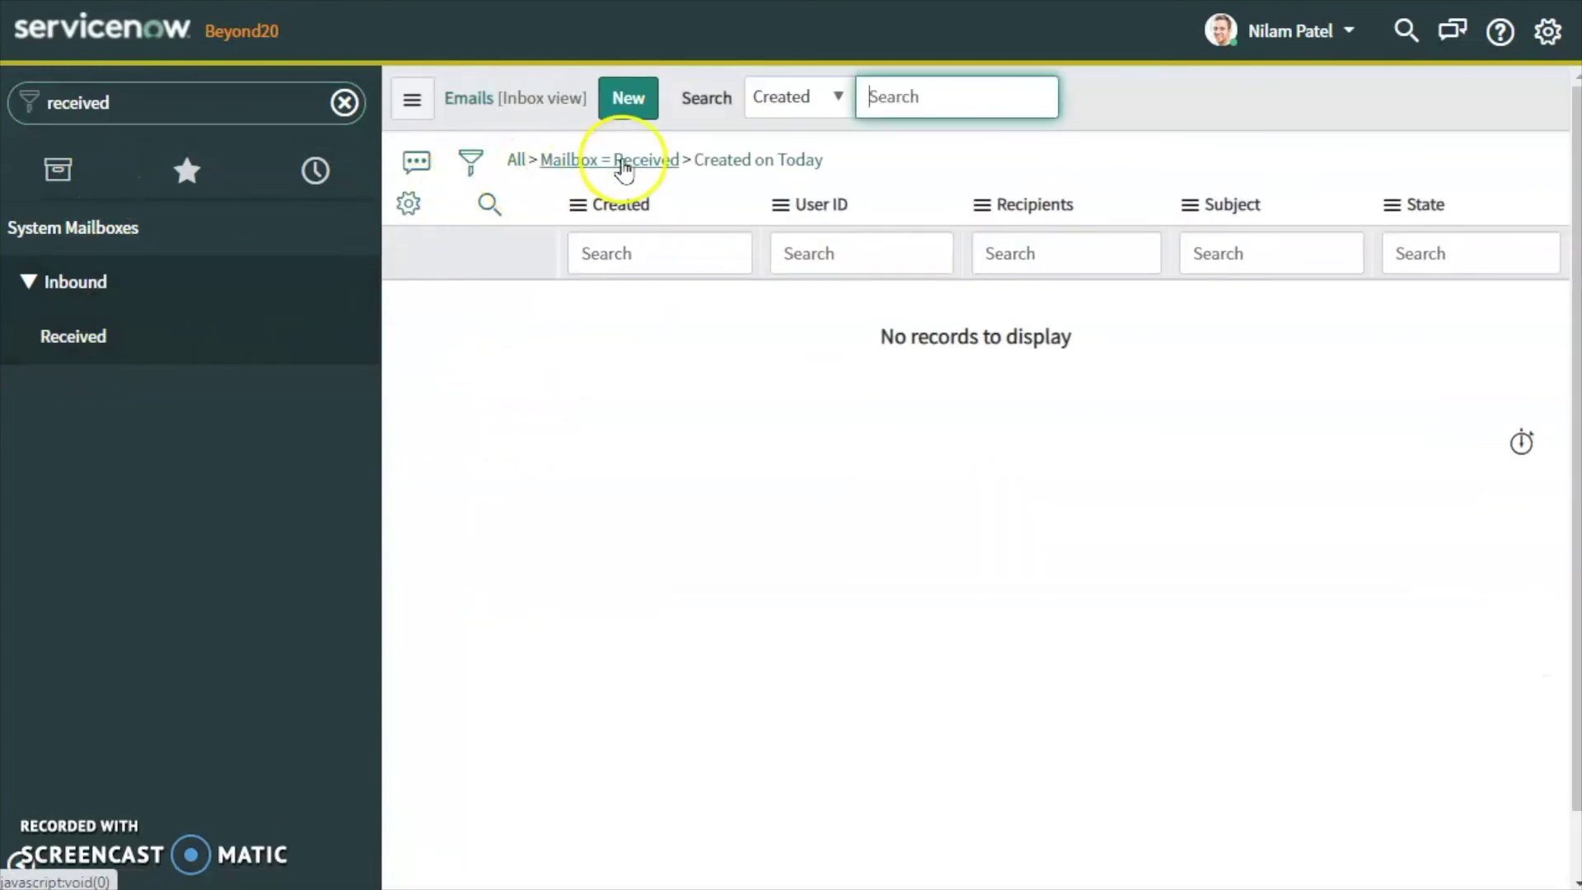
{"action": "left_click", "coordinate": [517, 162]}
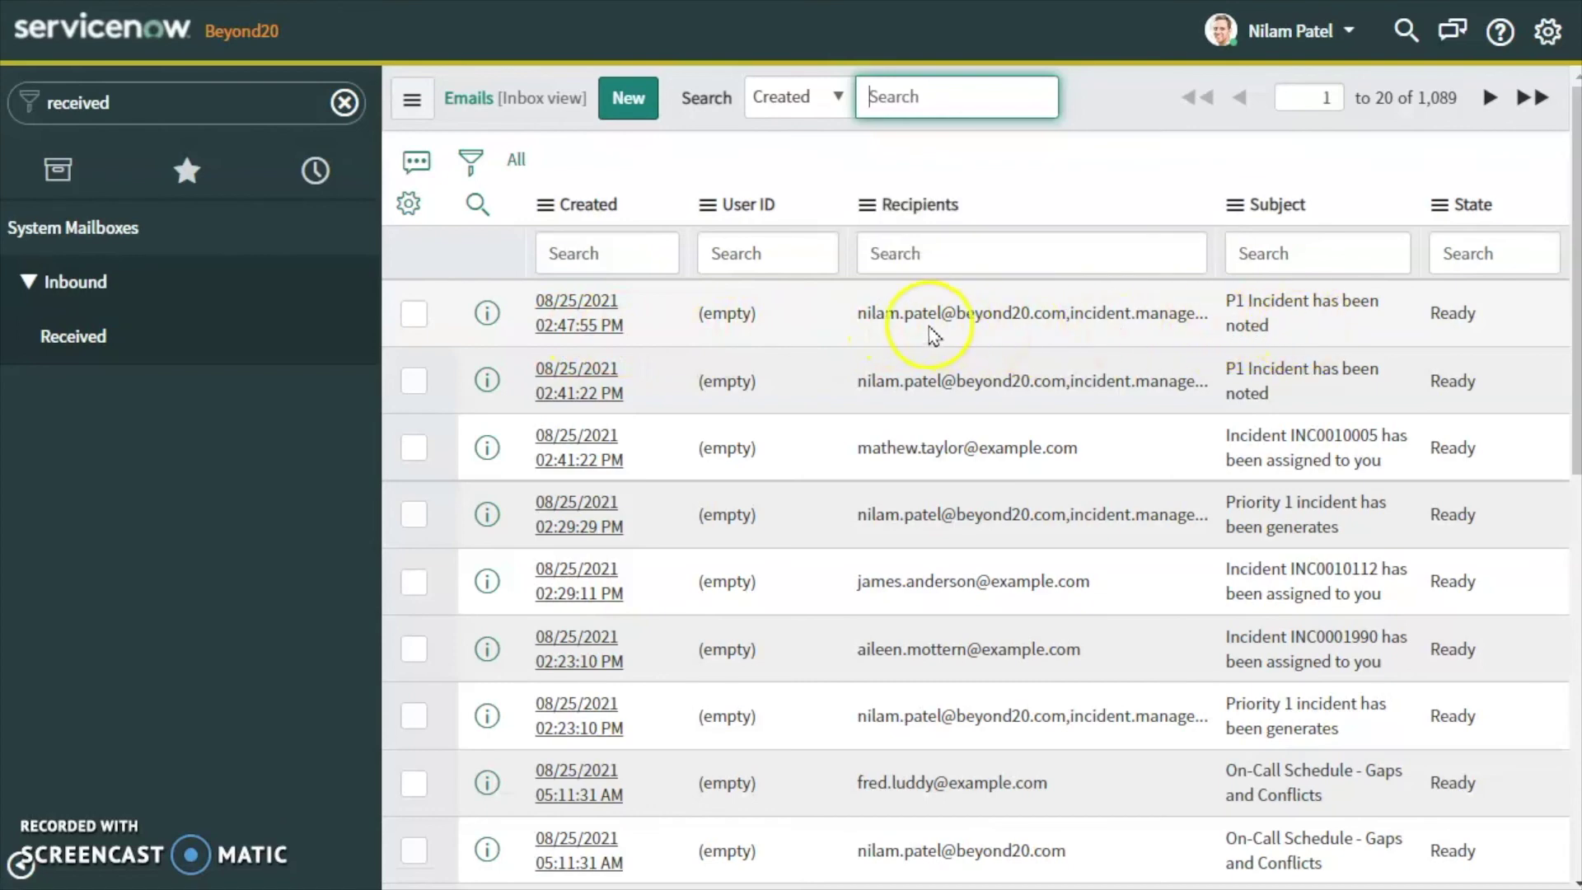
Preview the newest 'P1 Incident has been noted' email for INC0010006 as recipients see it.
{"action": "left_click", "coordinate": [581, 320]}
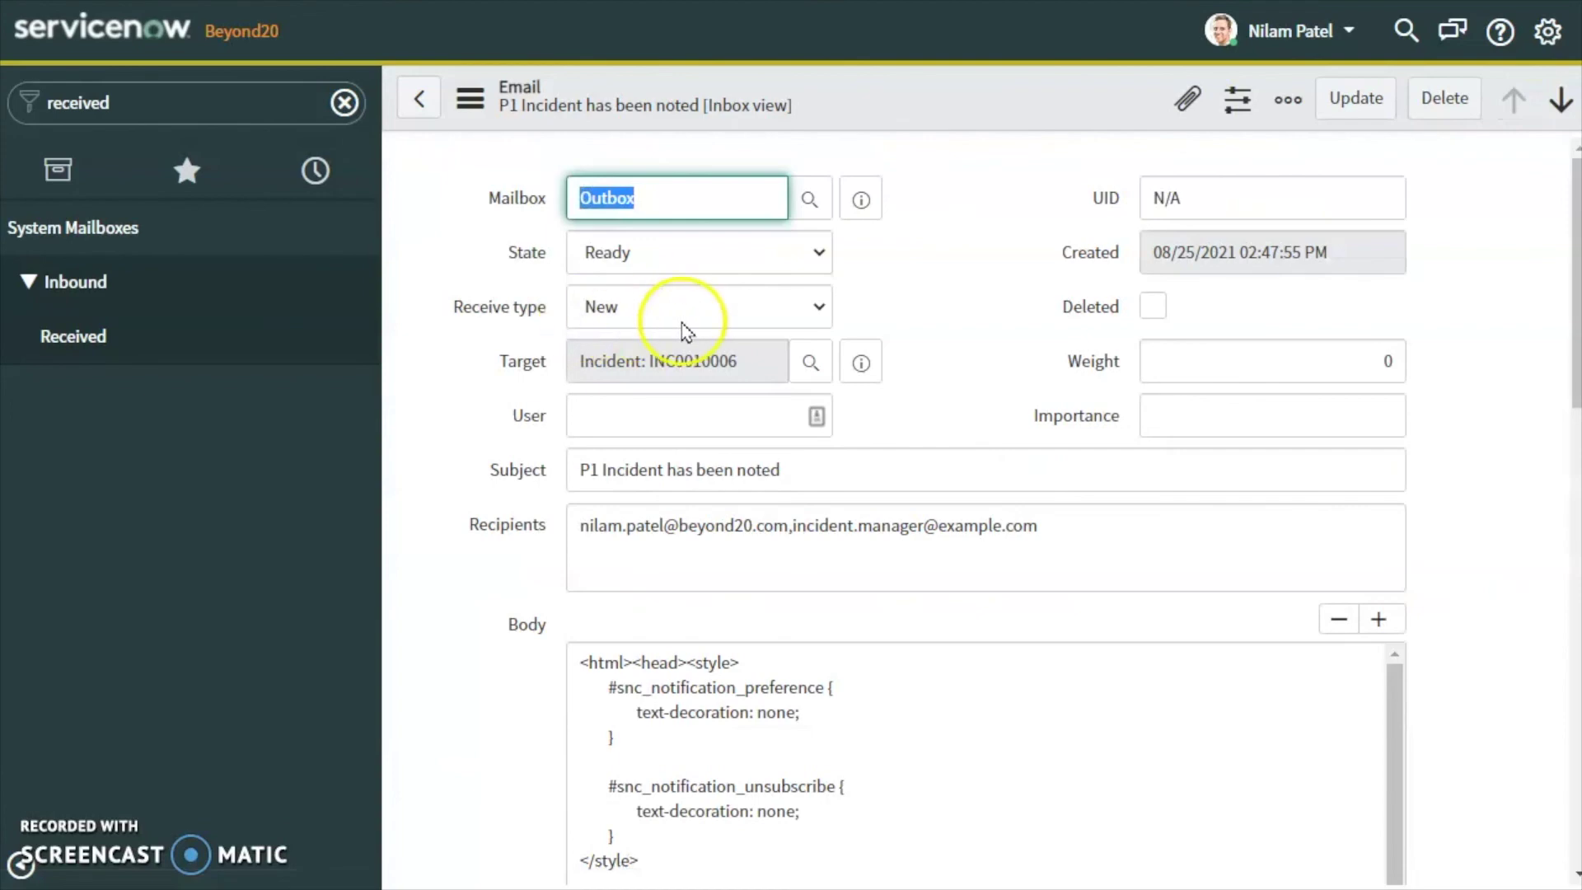
{"action": "scroll", "coordinate": [707, 332], "scroll_direction": "down", "scroll_amount": 9}
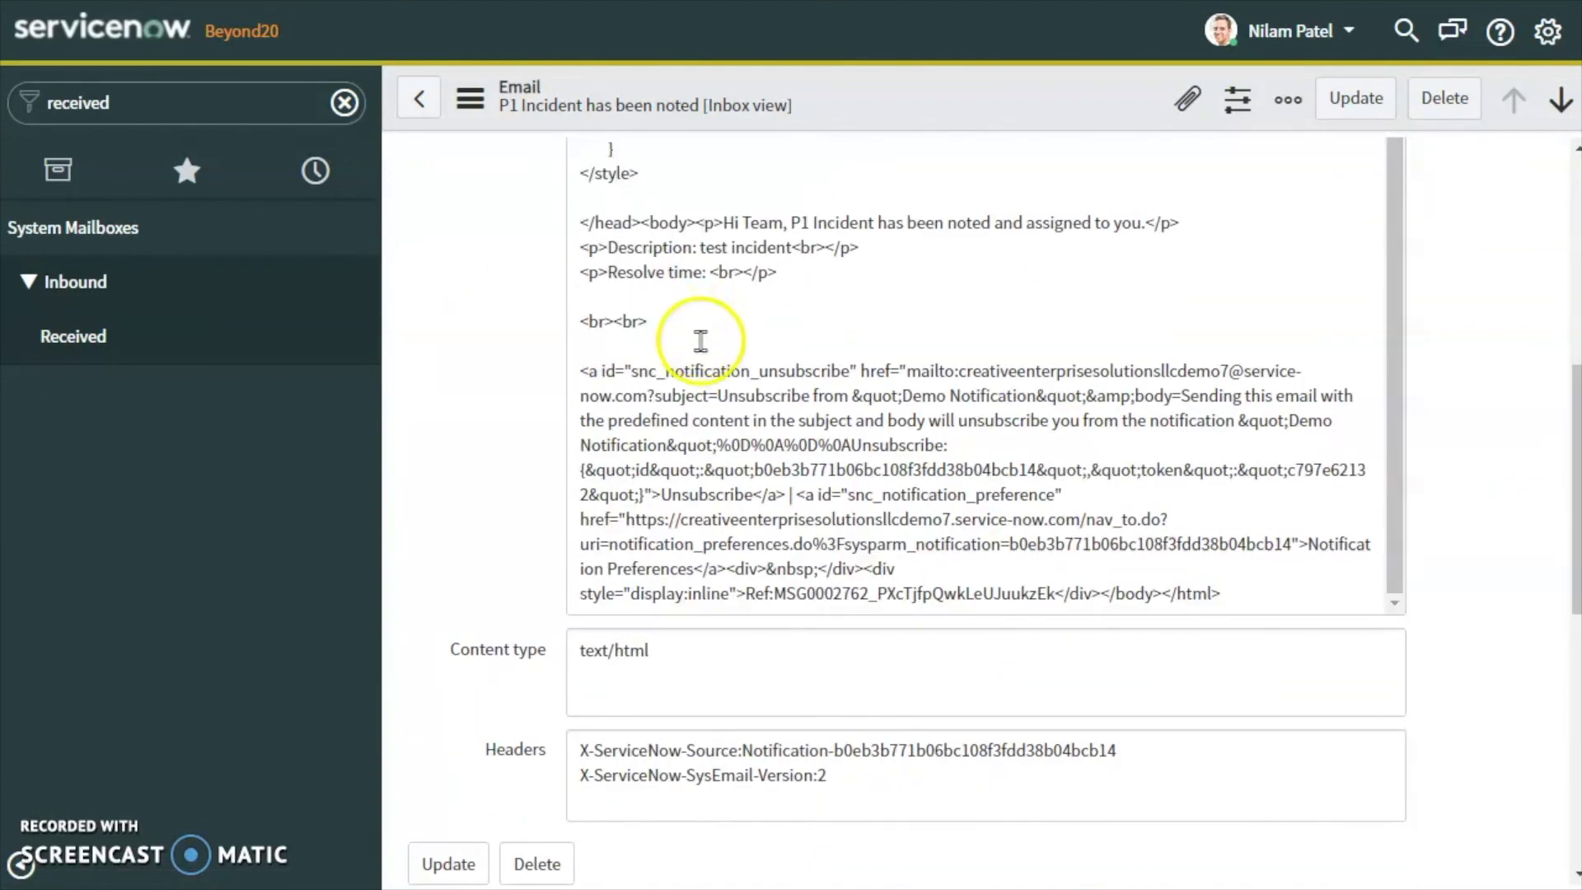
{"action": "scroll", "coordinate": [641, 503], "scroll_direction": "down", "scroll_amount": 4}
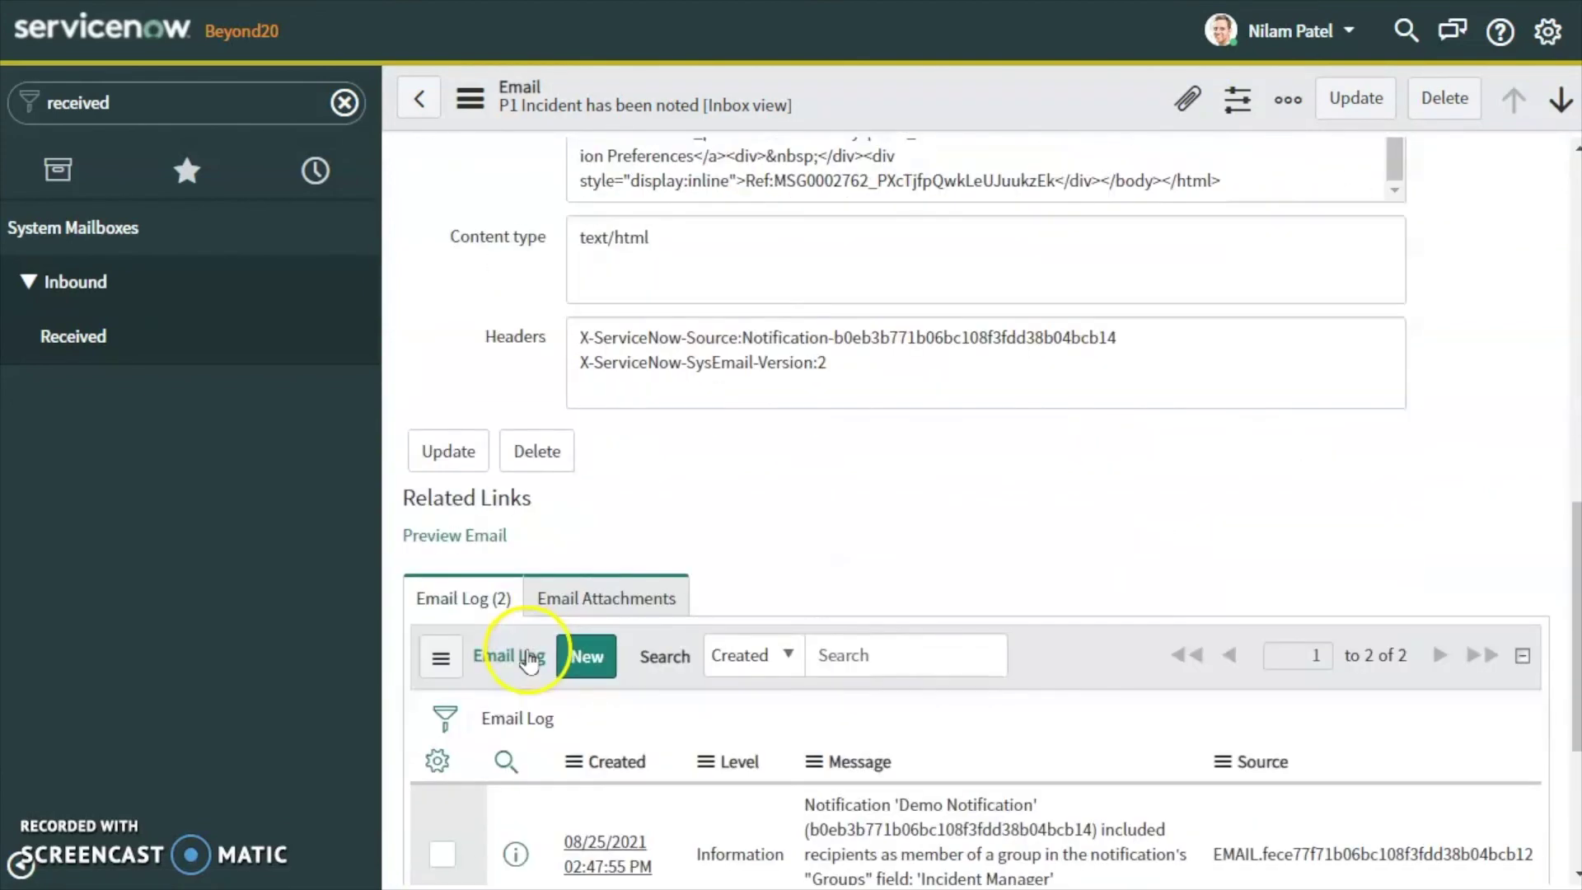
{"action": "left_click", "coordinate": [453, 537]}
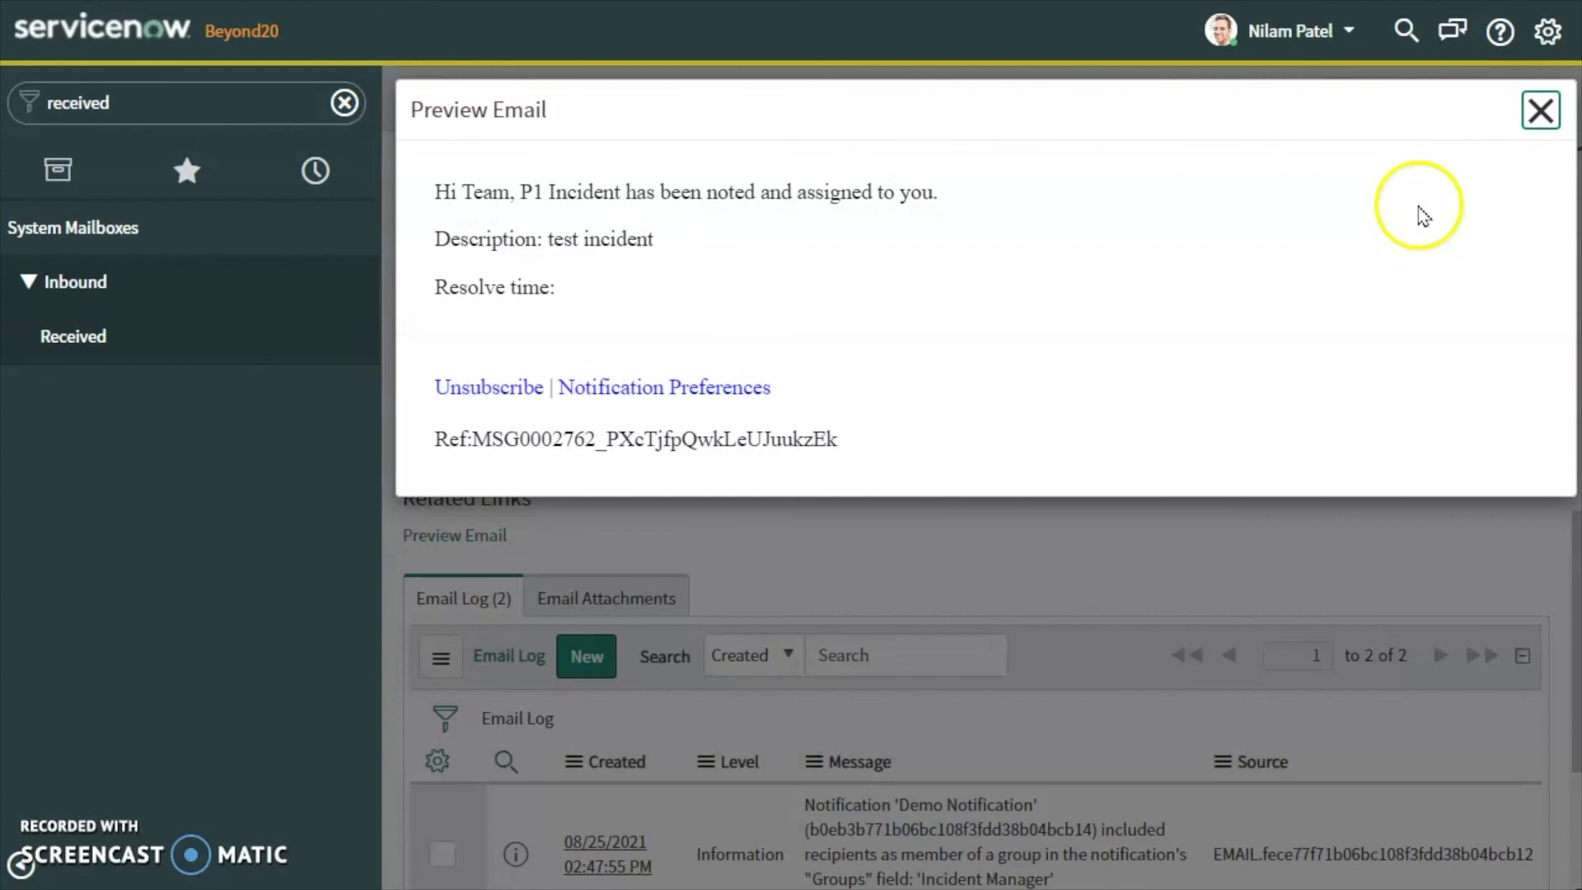
Close the email preview, empty the navigator filter, and go to the System Administration homepage.
{"action": "left_click", "coordinate": [1535, 122]}
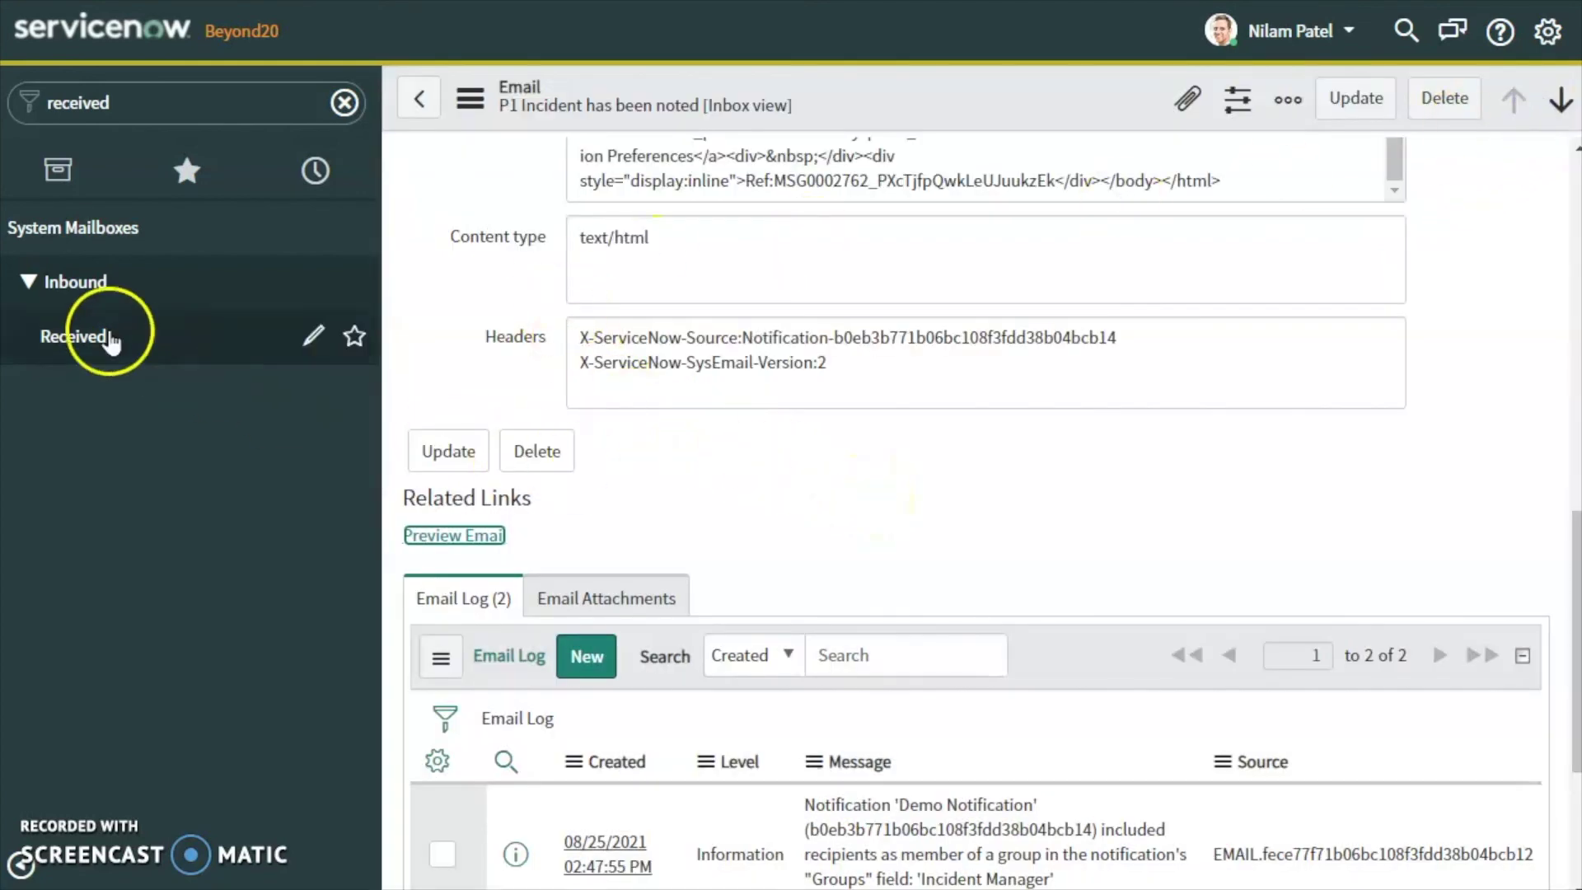
{"action": "left_click", "coordinate": [344, 103]}
{"action": "left_click", "coordinate": [48, 282]}
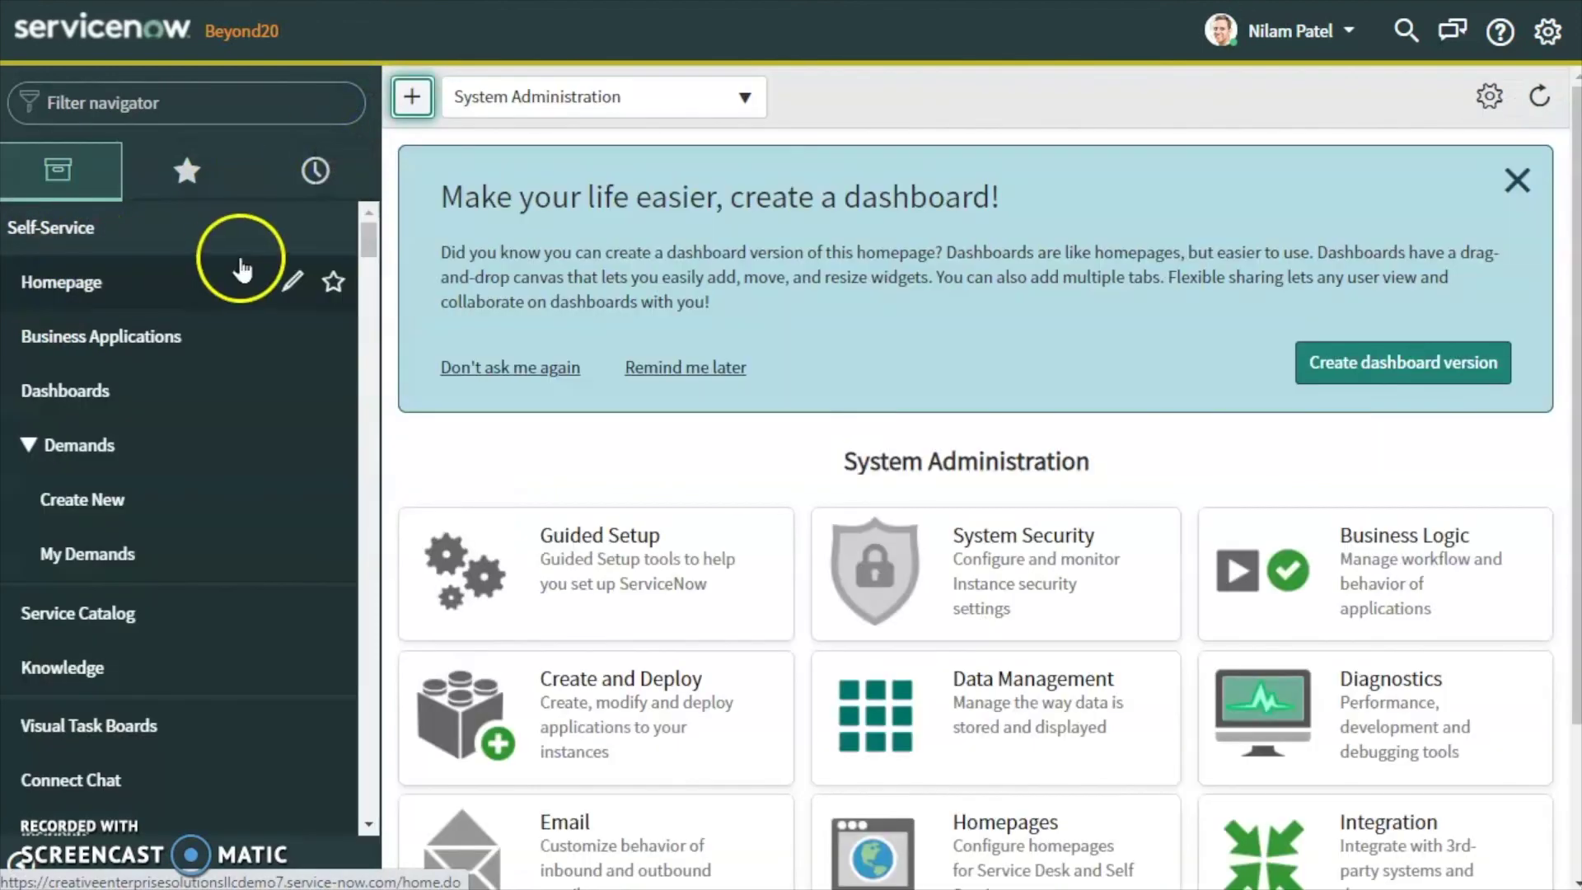